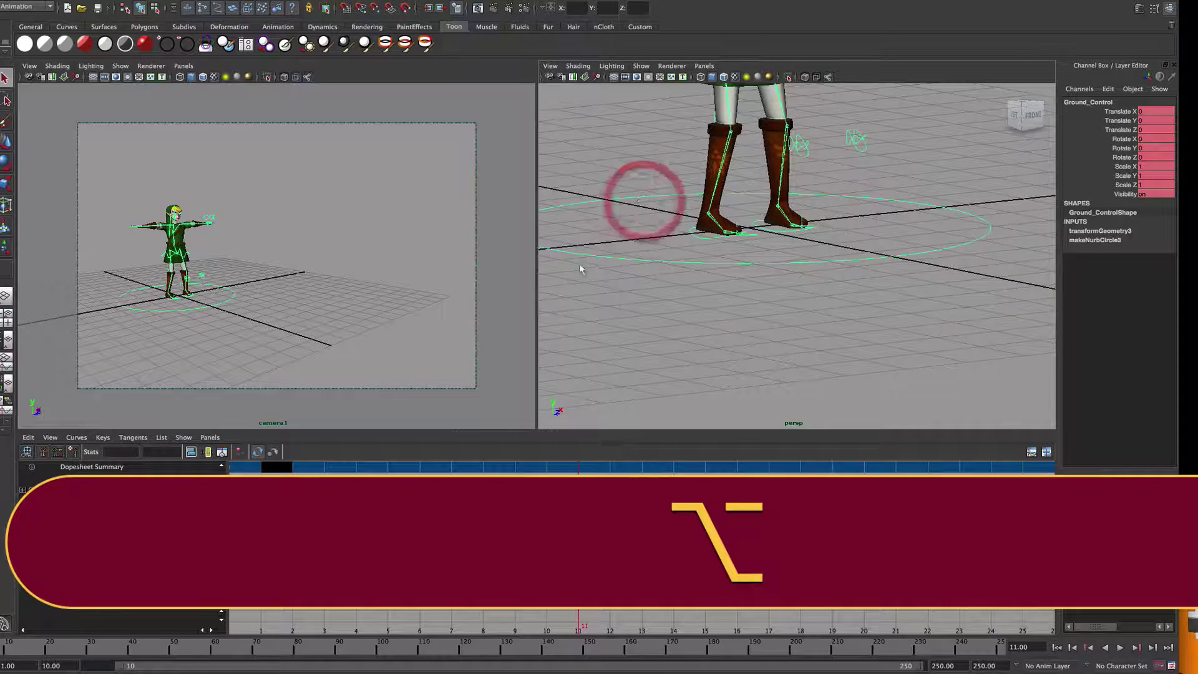
- Select the ground control's full hierarchy and set the current time to frame 10
right_drag(579, 253, 584, 326)
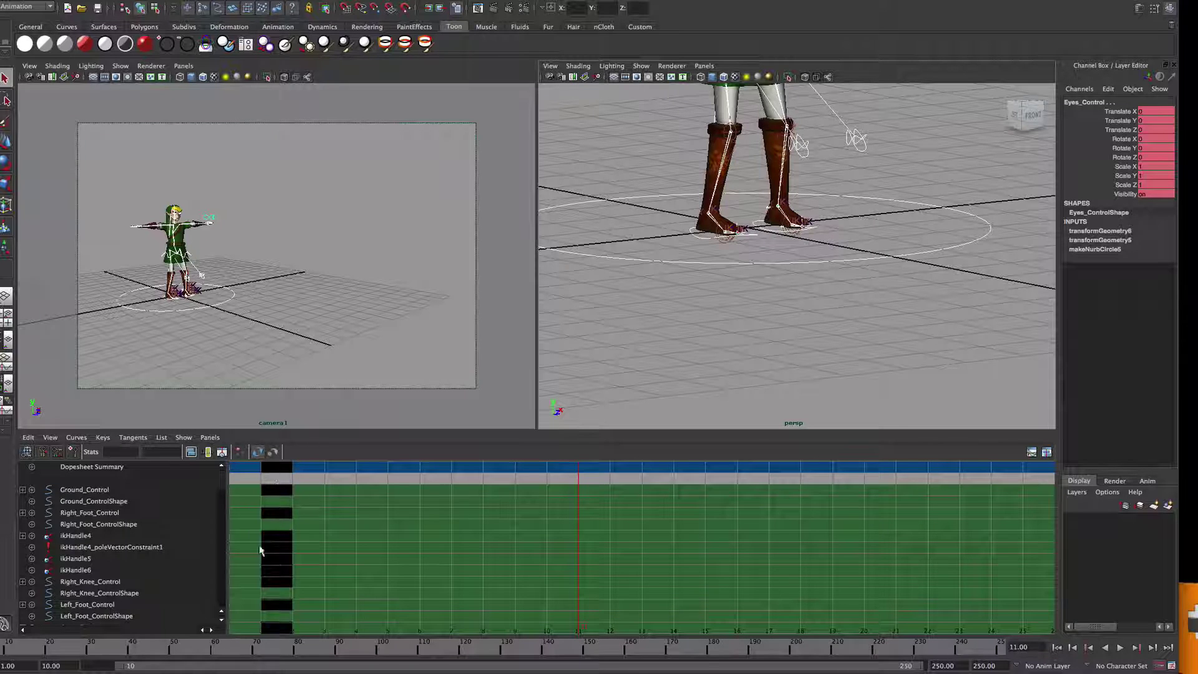
key(alt+v)
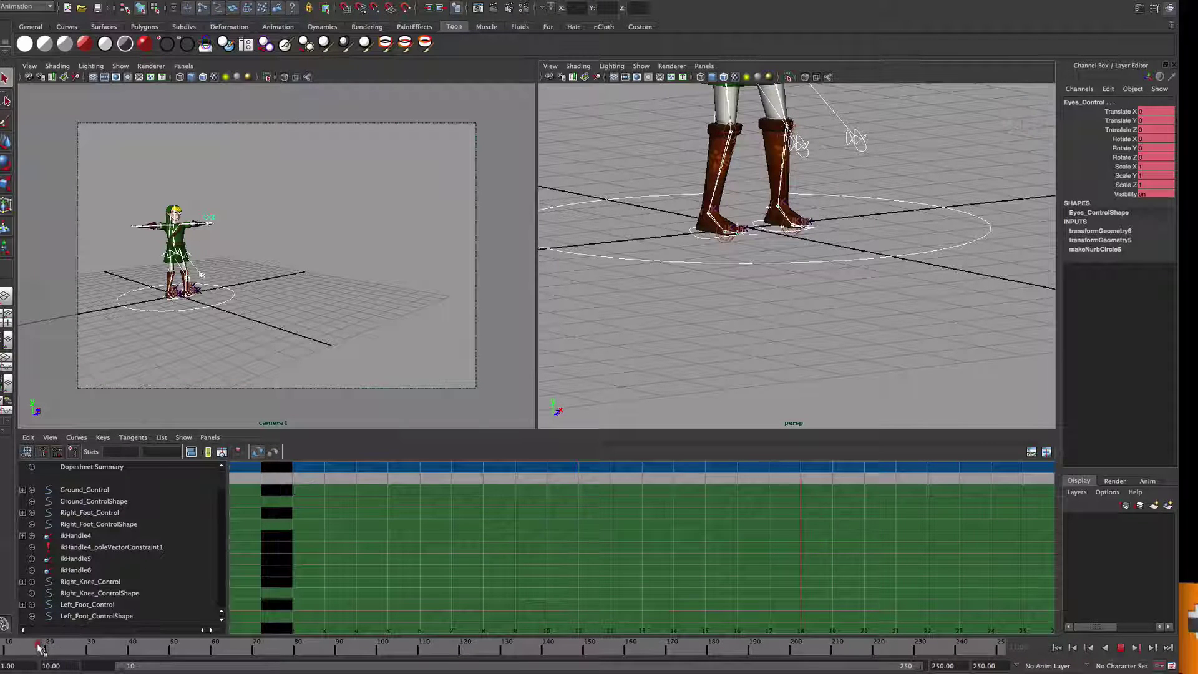
click(3, 650)
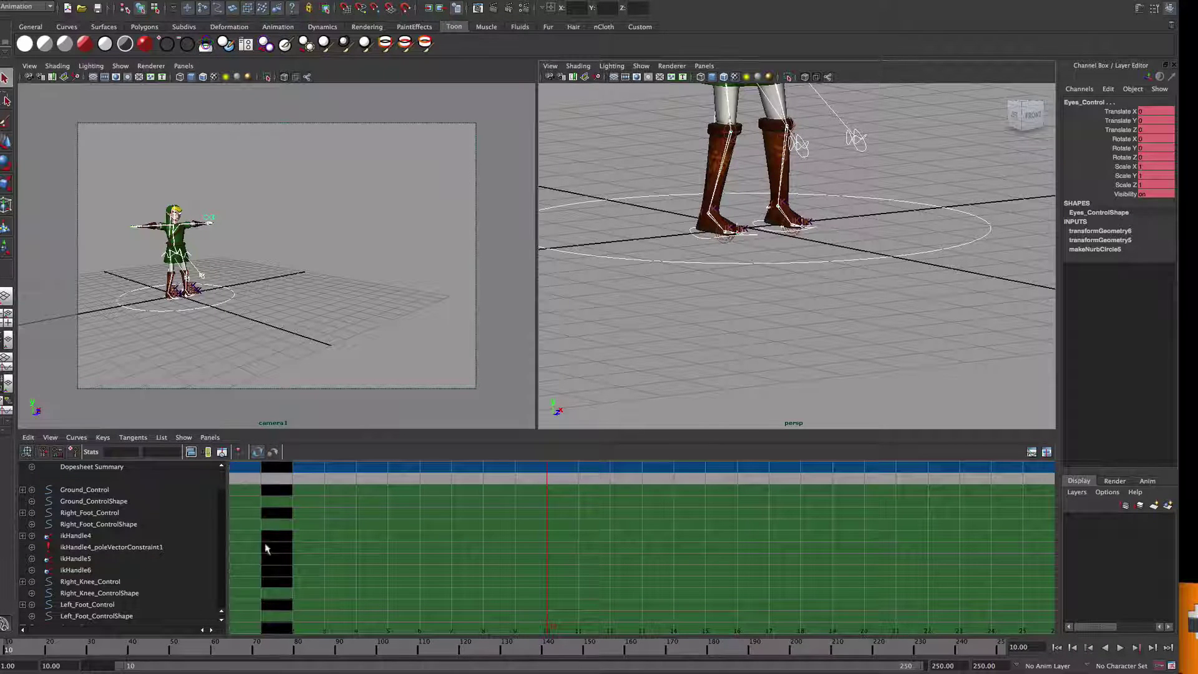
- Reselect the ground control's hierarchy and try a marquee selection around the whole character in the camera view
click(593, 243)
click(594, 268)
right_click(590, 256)
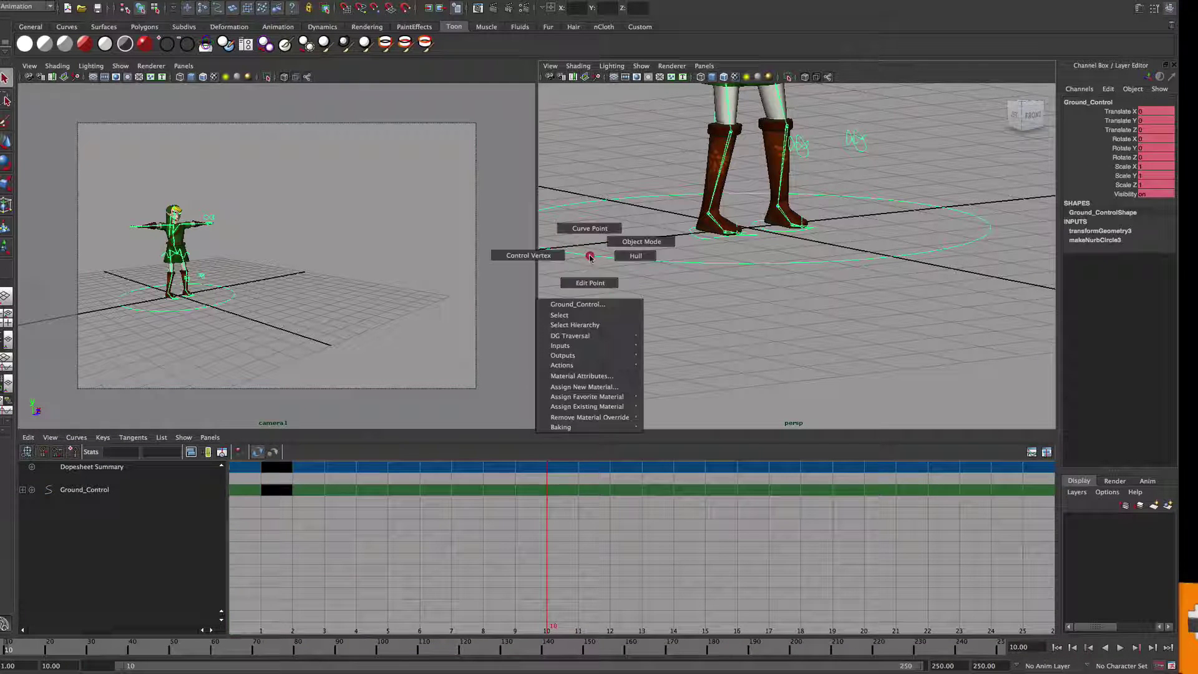
click(577, 324)
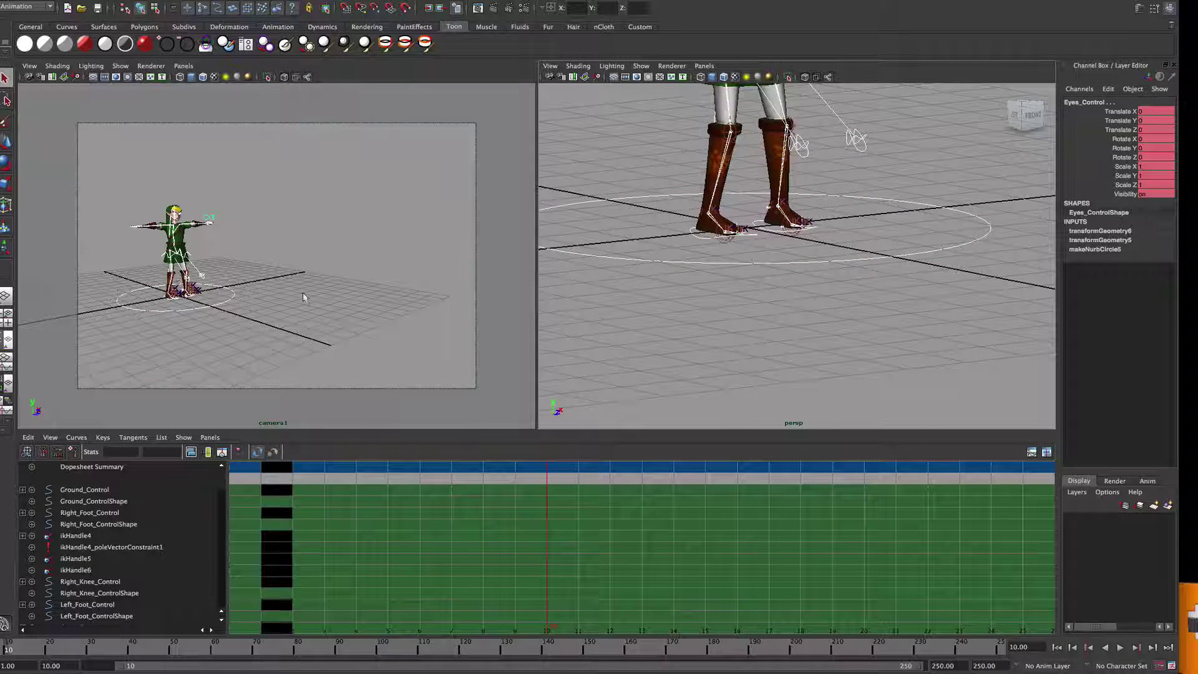
drag(269, 171, 231, 206)
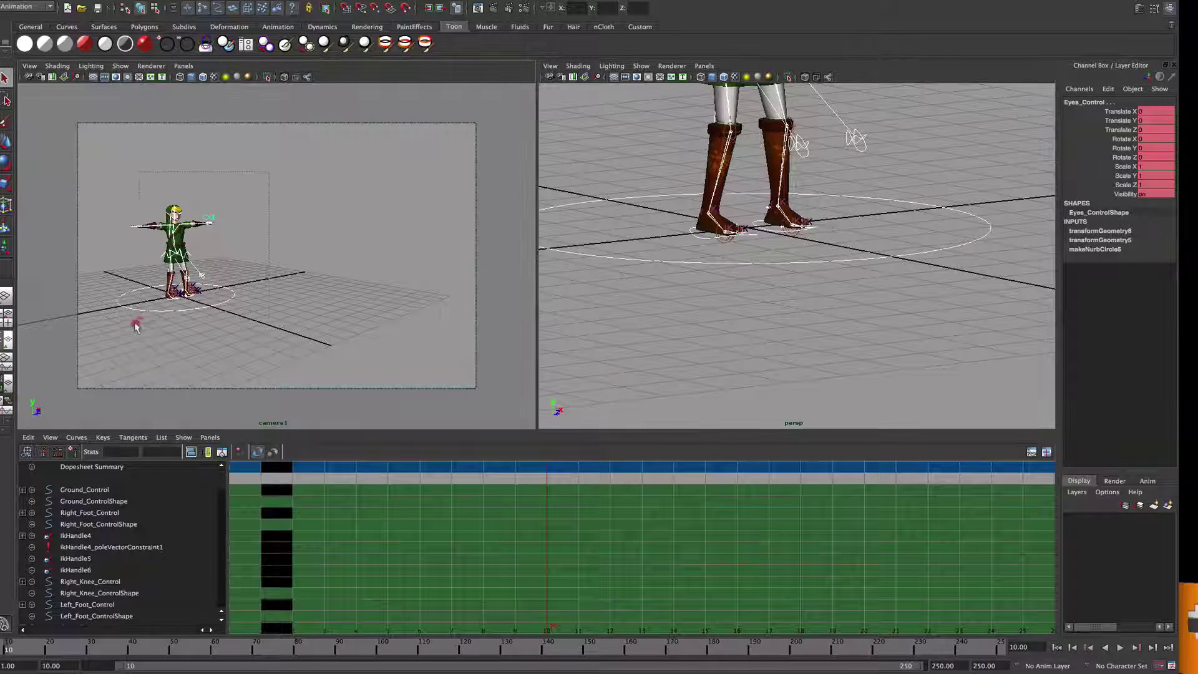
drag(136, 327, 116, 330)
- Select the ground control's complete hierarchy and key all its controls on frame 10
click(633, 280)
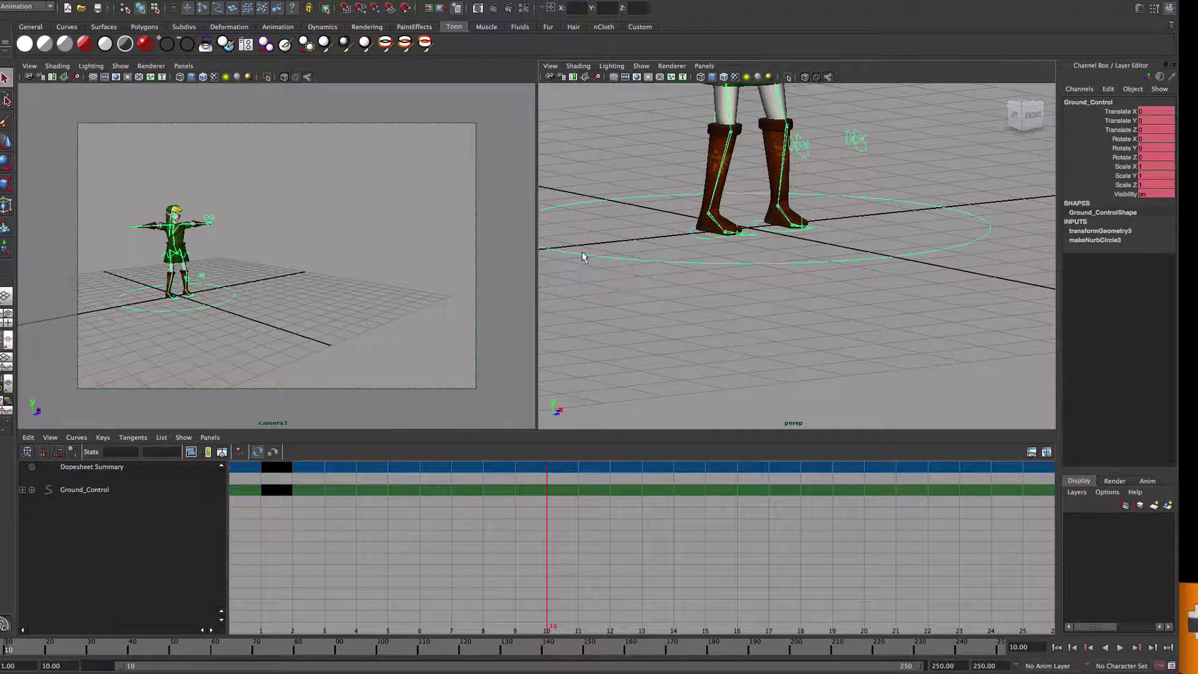
right_drag(577, 253, 563, 323)
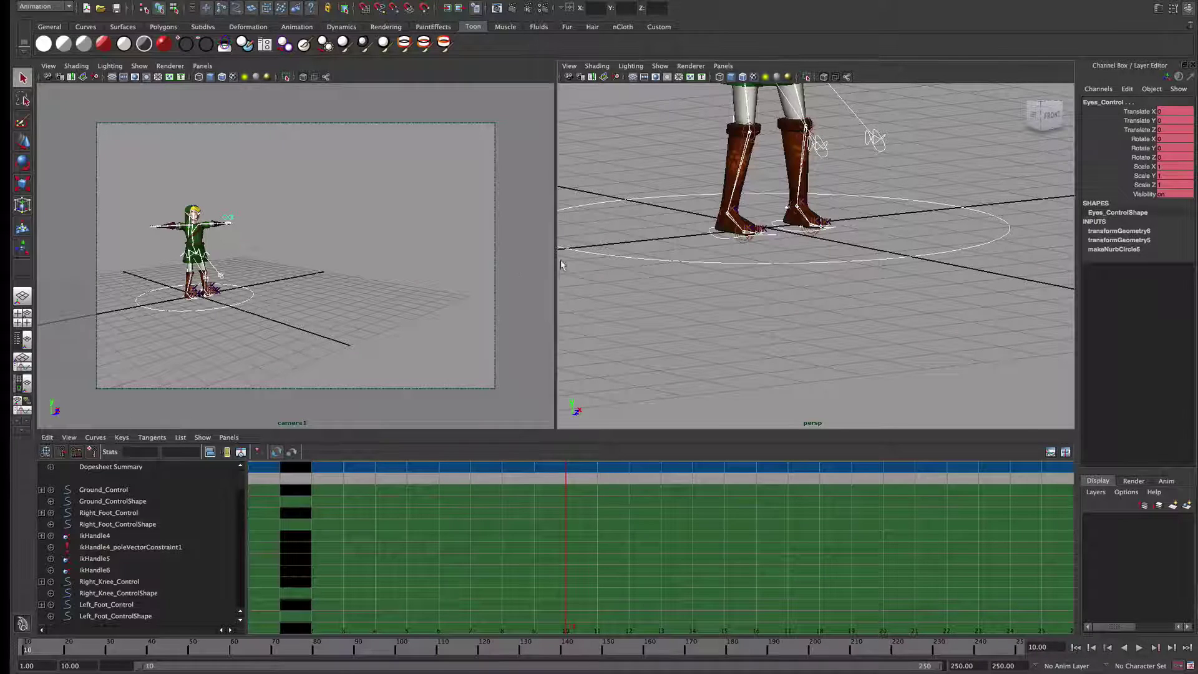
right_drag(589, 254, 590, 323)
key(s)
scroll(592, 567, down, 5)
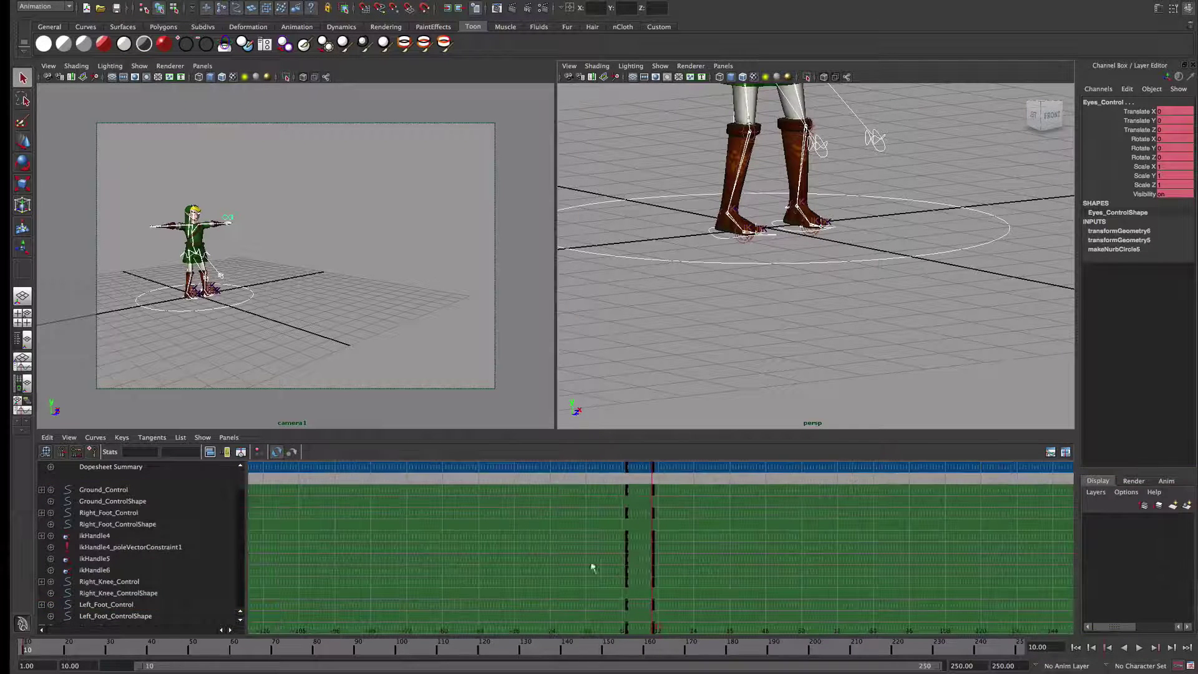
scroll(637, 570, up, 5)
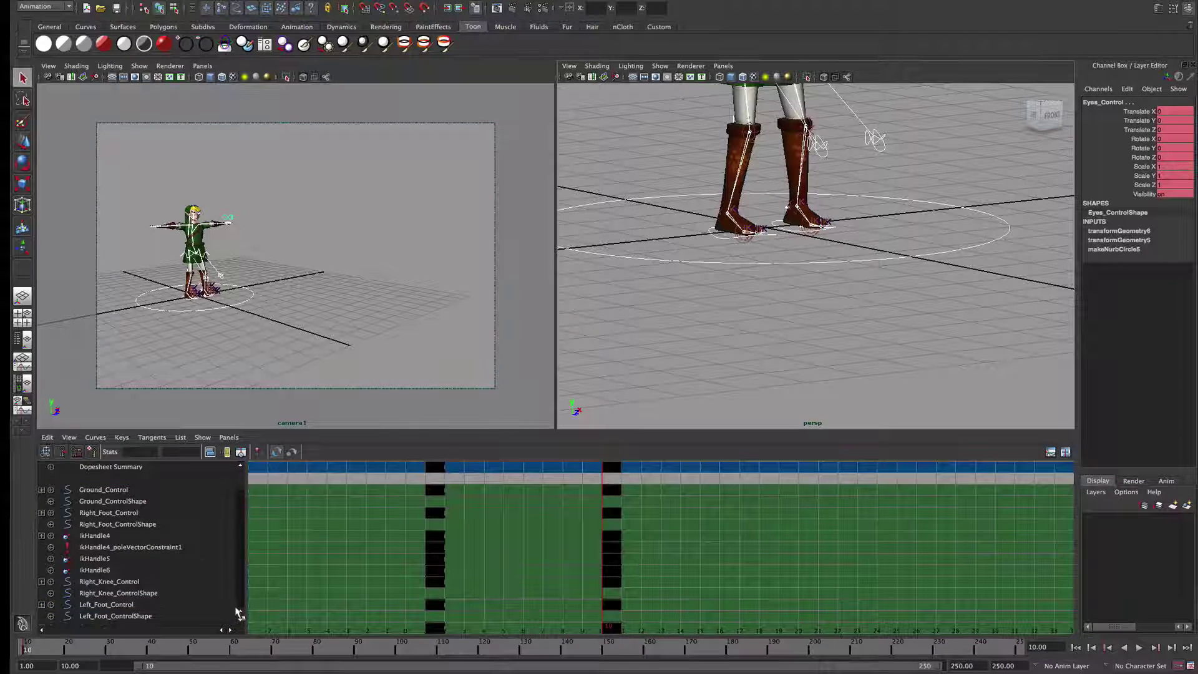
scroll(243, 627, down, 5)
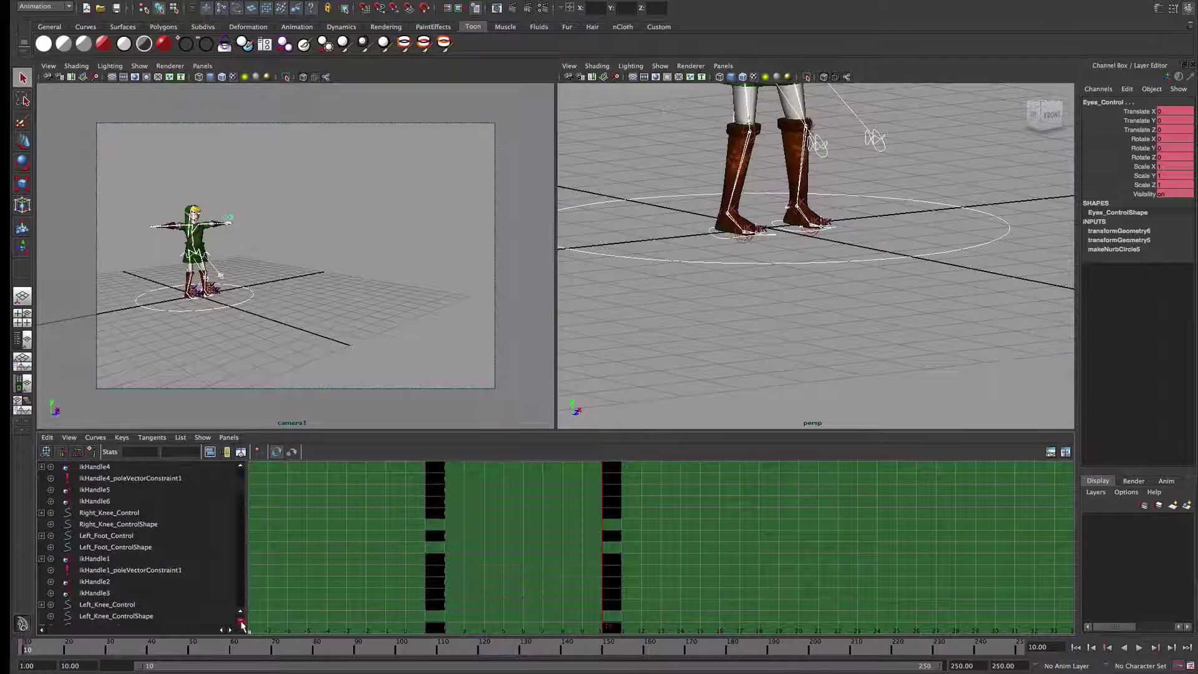
scroll(240, 613, up, 5)
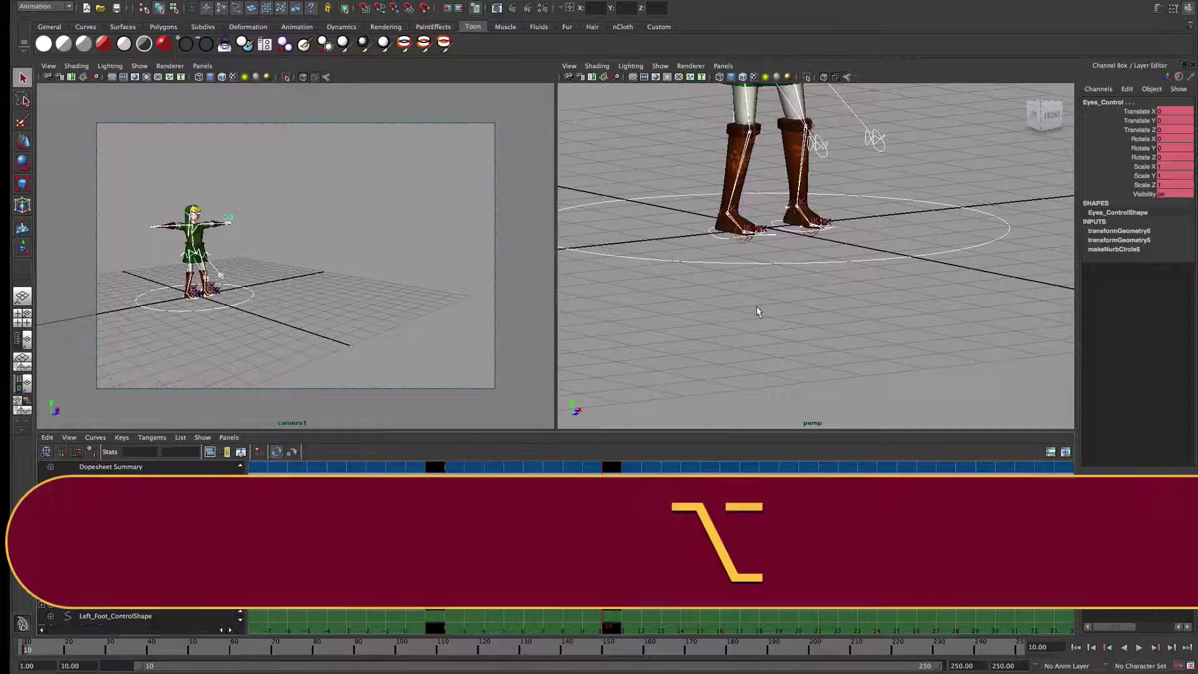
- Switch to the notes document, review the Objective 3 plan for moving the character, and return to Maya
alt+middle_drag(757, 307, 740, 379)
alt+right_drag(740, 379, 708, 301)
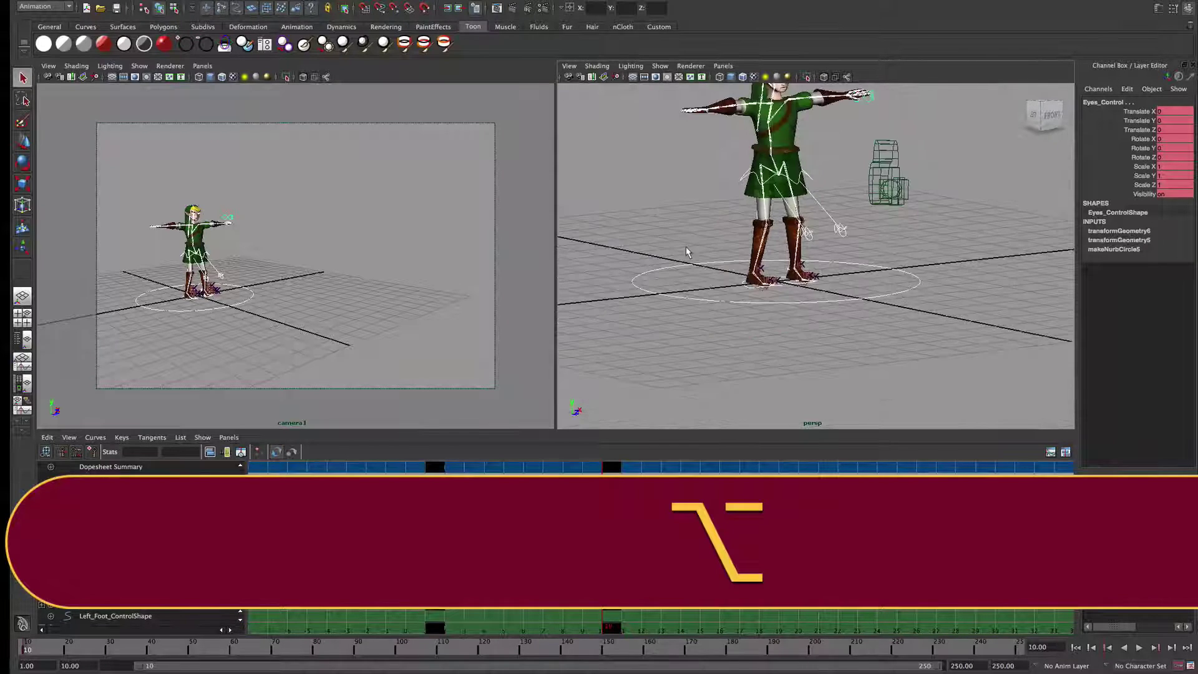
alt+drag(686, 251, 653, 294)
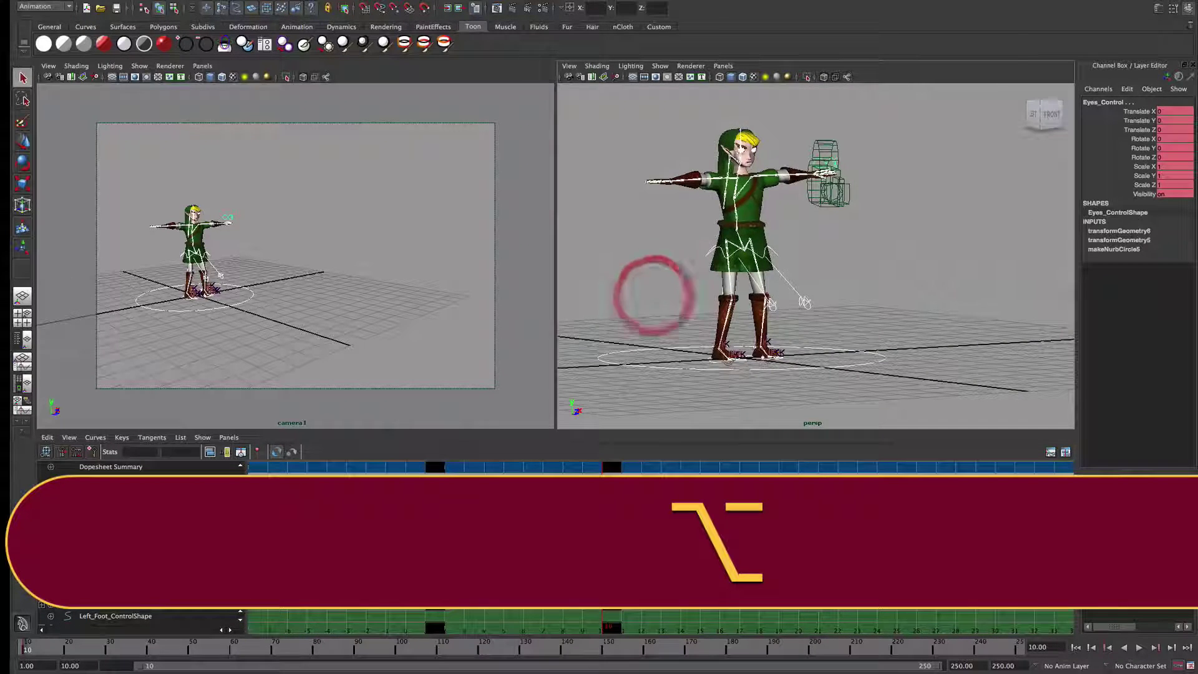
key(super+Tab)
click(505, 452)
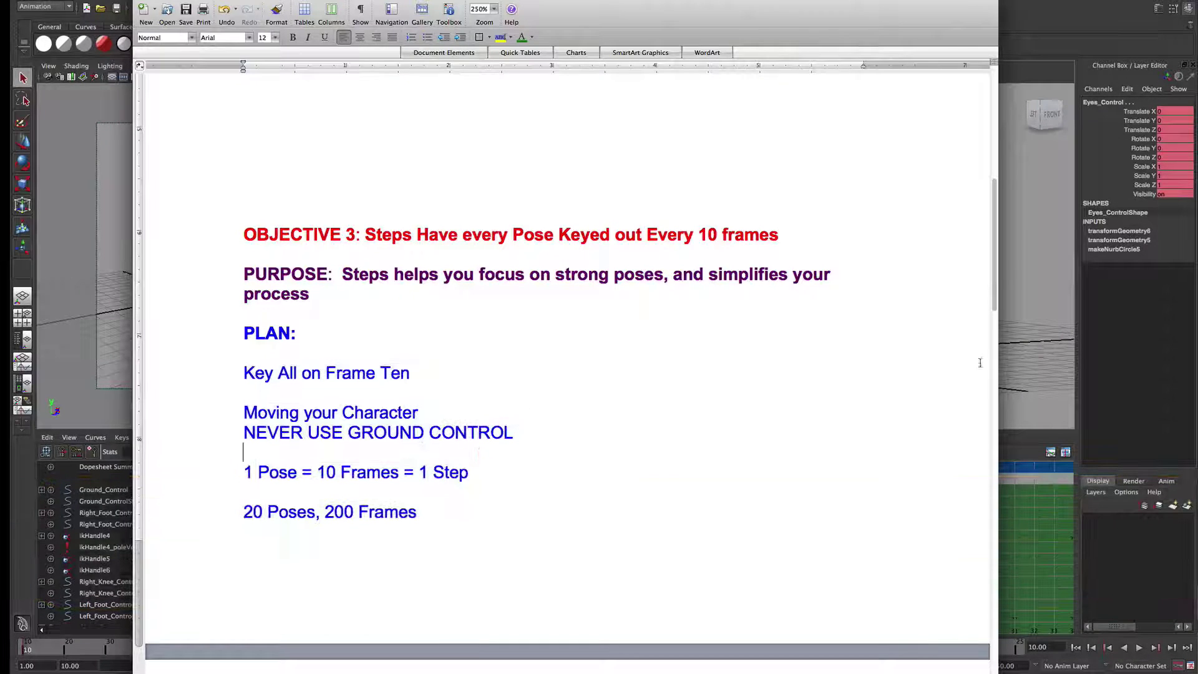
click(1016, 370)
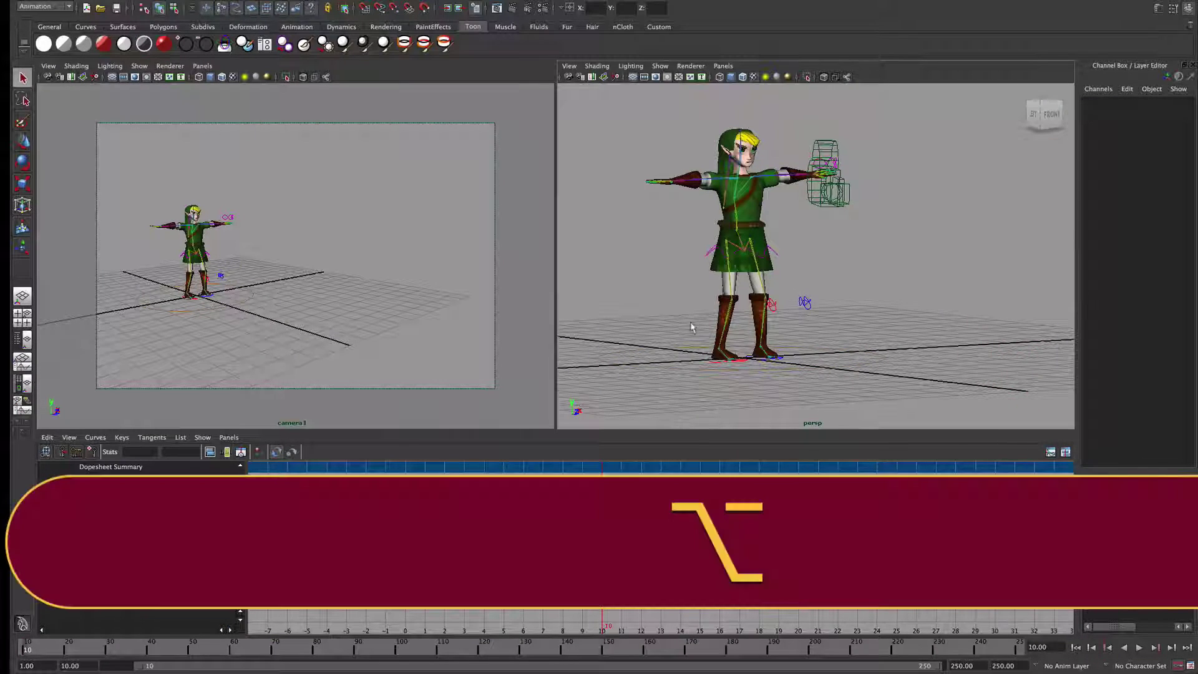
- Select the ground control circle around the character's feet in the perspective view
alt+drag(683, 322, 741, 336)
alt+middle_drag(741, 336, 874, 343)
alt+right_drag(642, 342, 681, 312)
click(663, 326)
key(f)
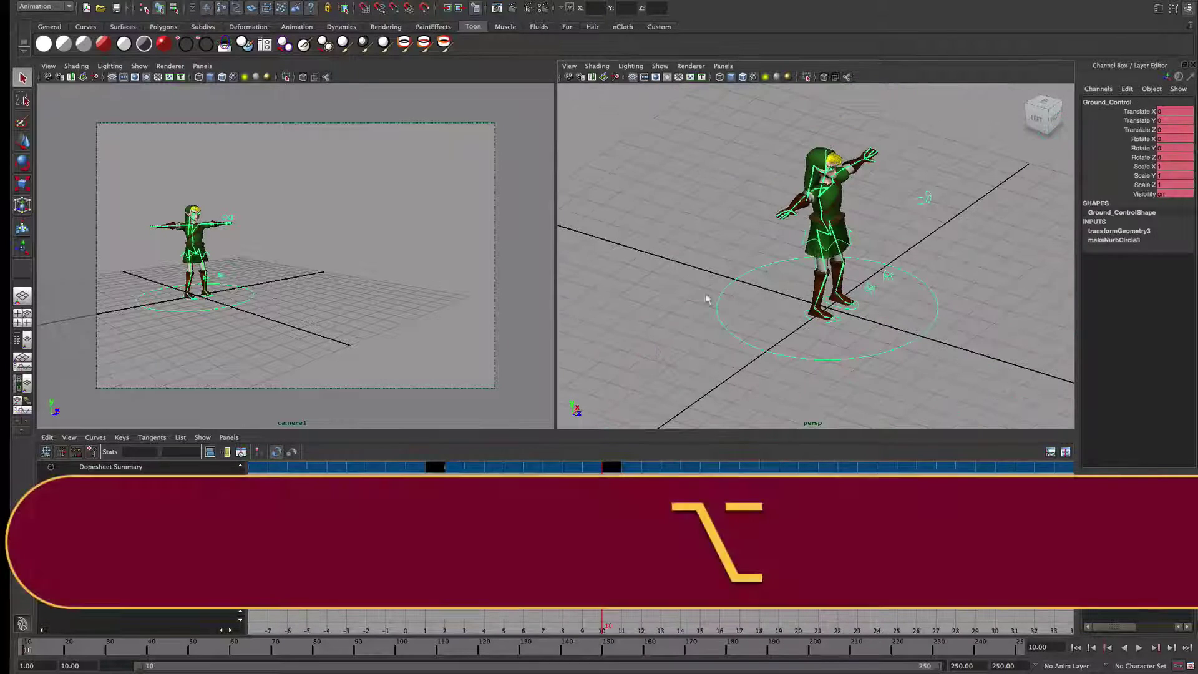
mouse_move(708, 295)
alt+mouse_down()
mouse_move(681, 268)
mouse_move(630, 275)
mouse_move(700, 276)
alt+mouse_up()
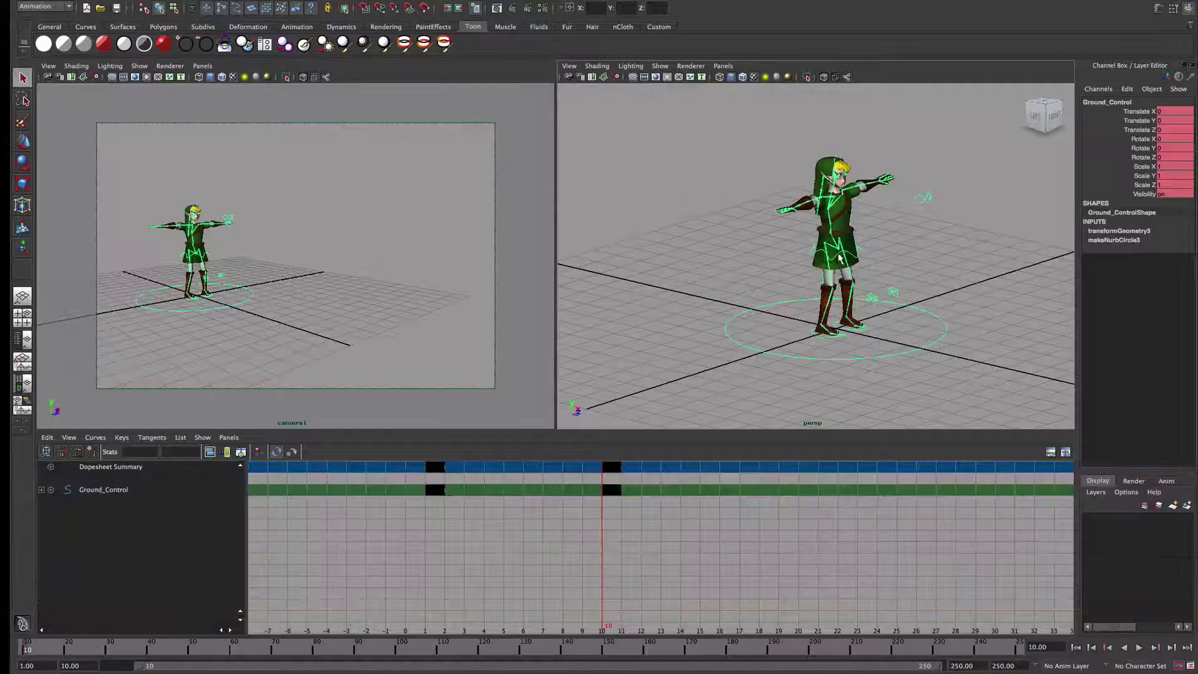
- Select the root control together with the left and right foot controls and activate the Move tool
click(839, 254)
shift+click(852, 330)
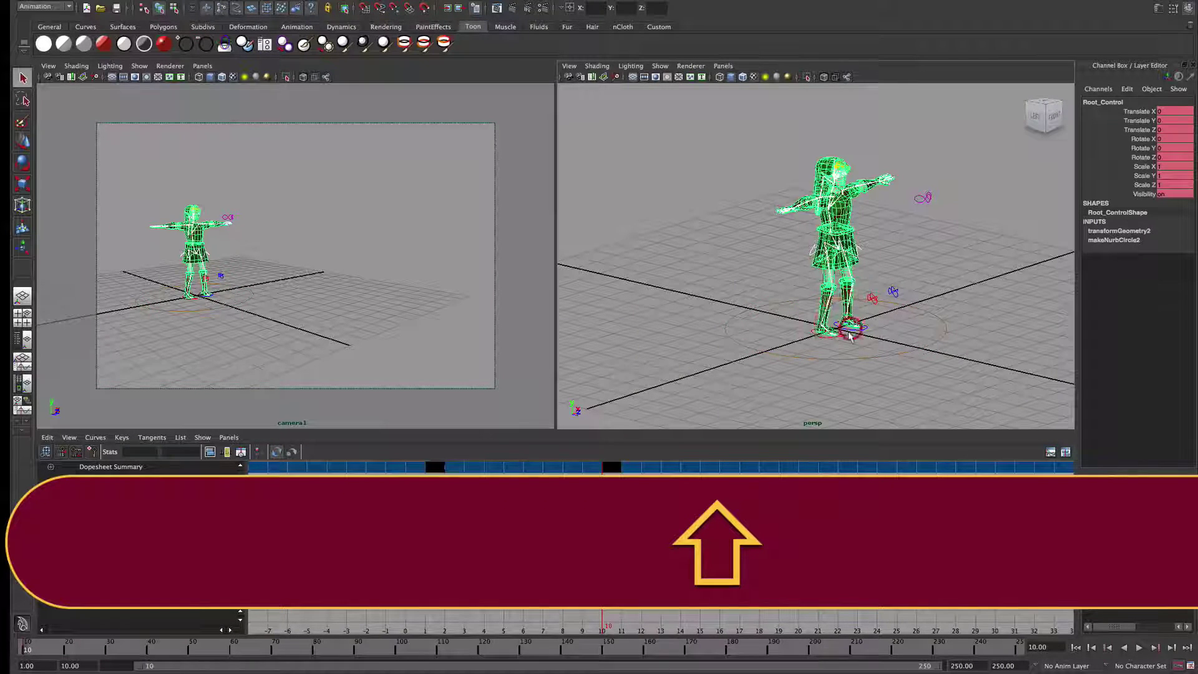
scroll(852, 334, up, 5)
alt+middle_drag(853, 334, 770, 252)
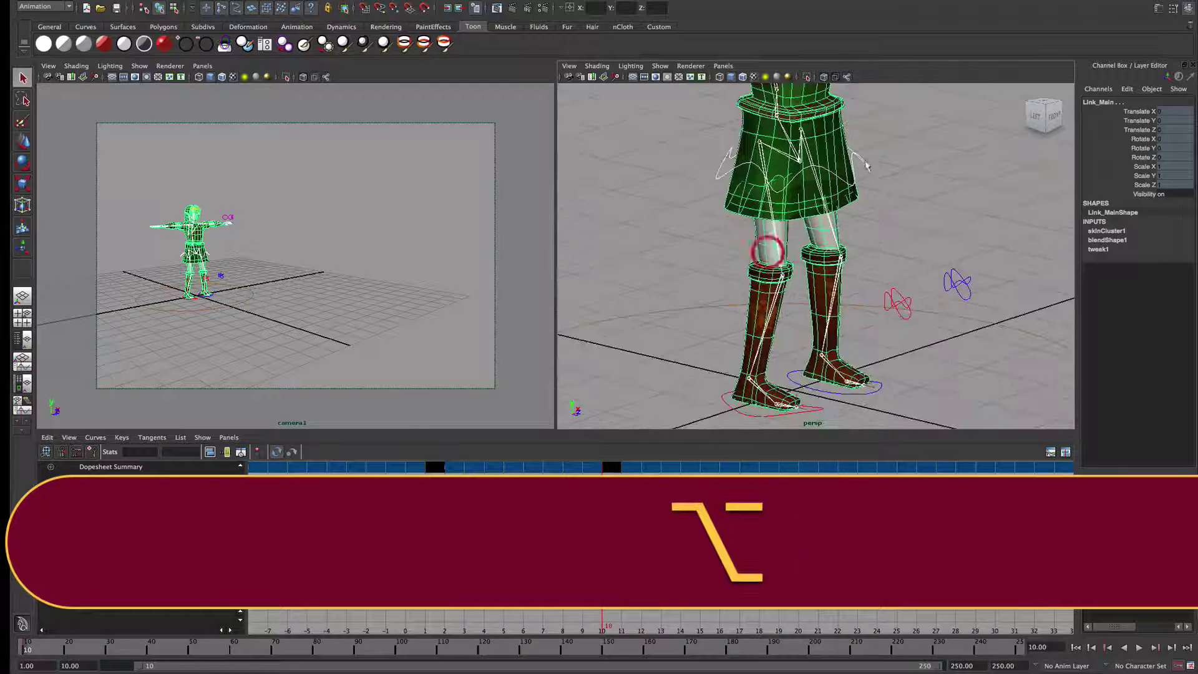
click(864, 164)
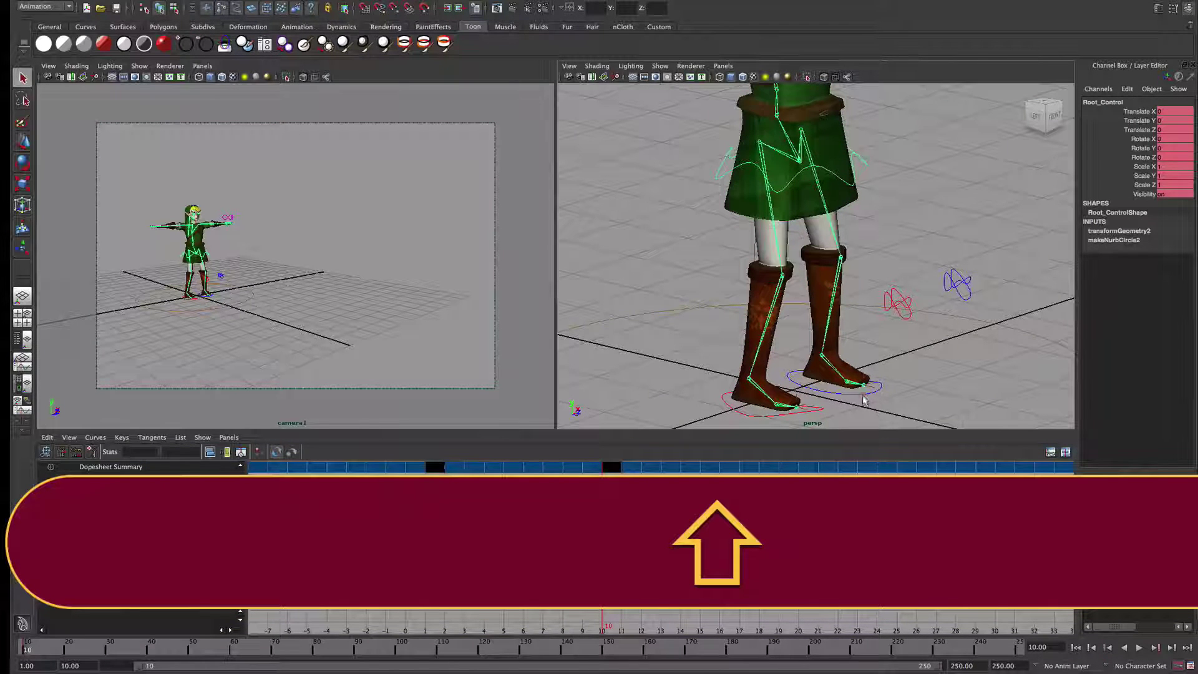
shift+click(863, 392)
shift+click(821, 411)
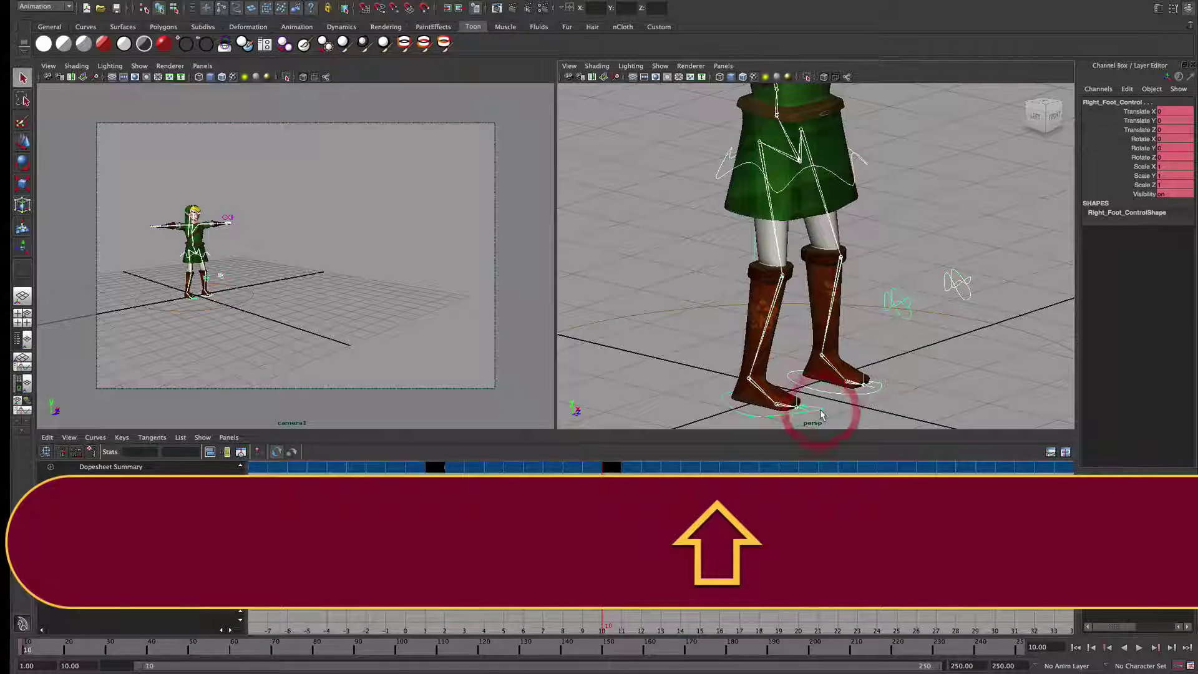
key(shift+w)
scroll(815, 255, down, 3)
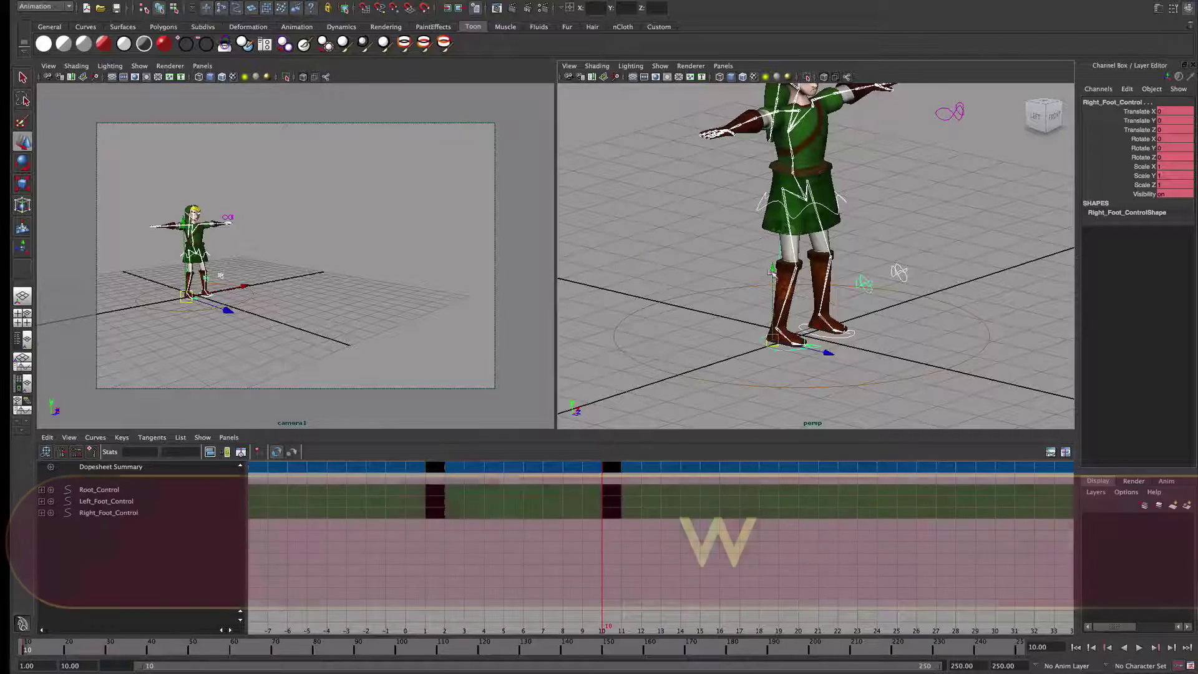
- Try moving the character up about 3.5 units and sideways with the selected root and foot controls, and undo the moves
drag(773, 272, 784, 103)
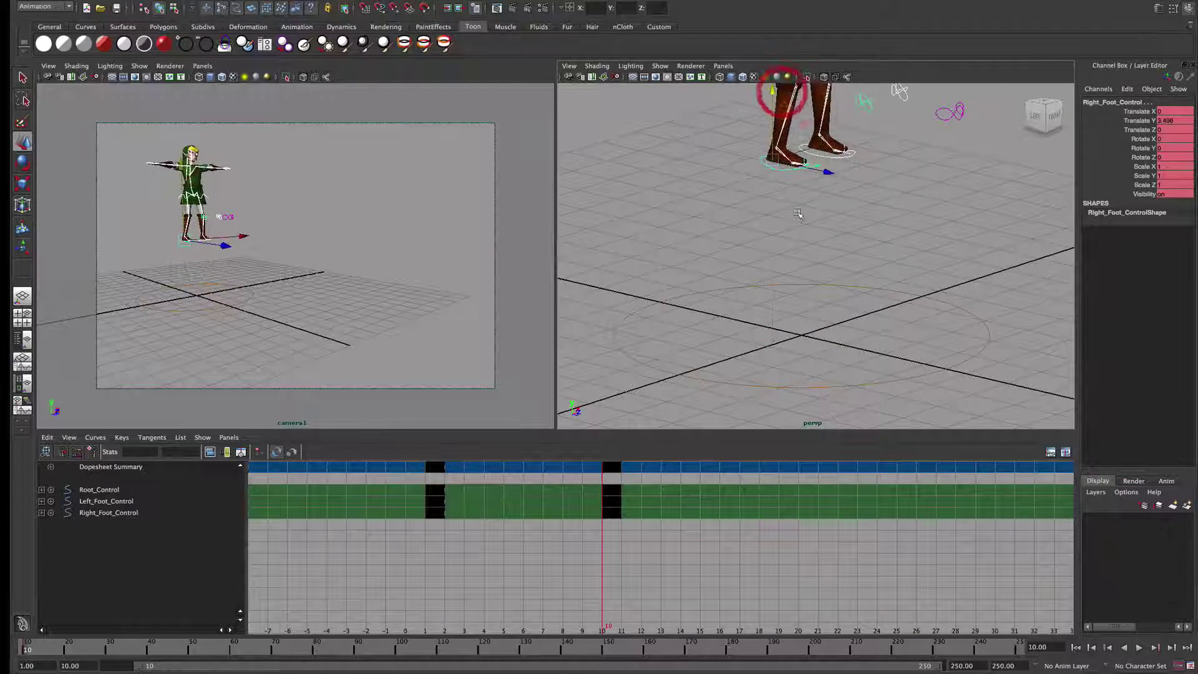
scroll(837, 232, down, 4)
drag(857, 236, 795, 219)
key(super+z)
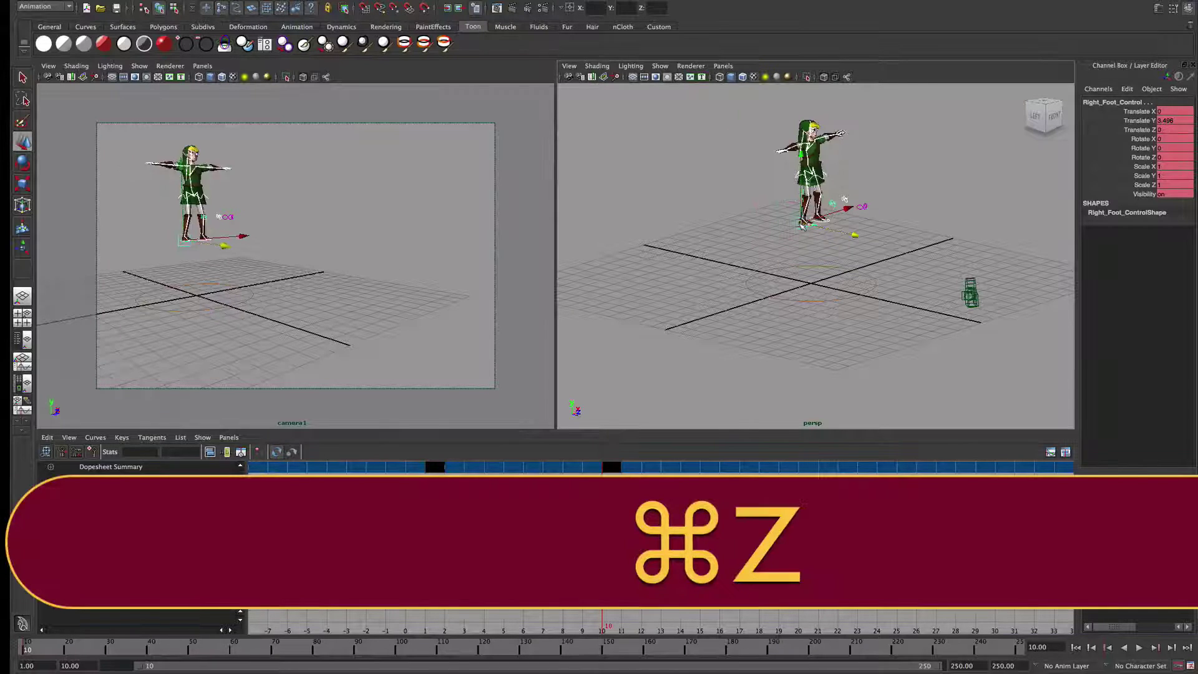
key(super+z)
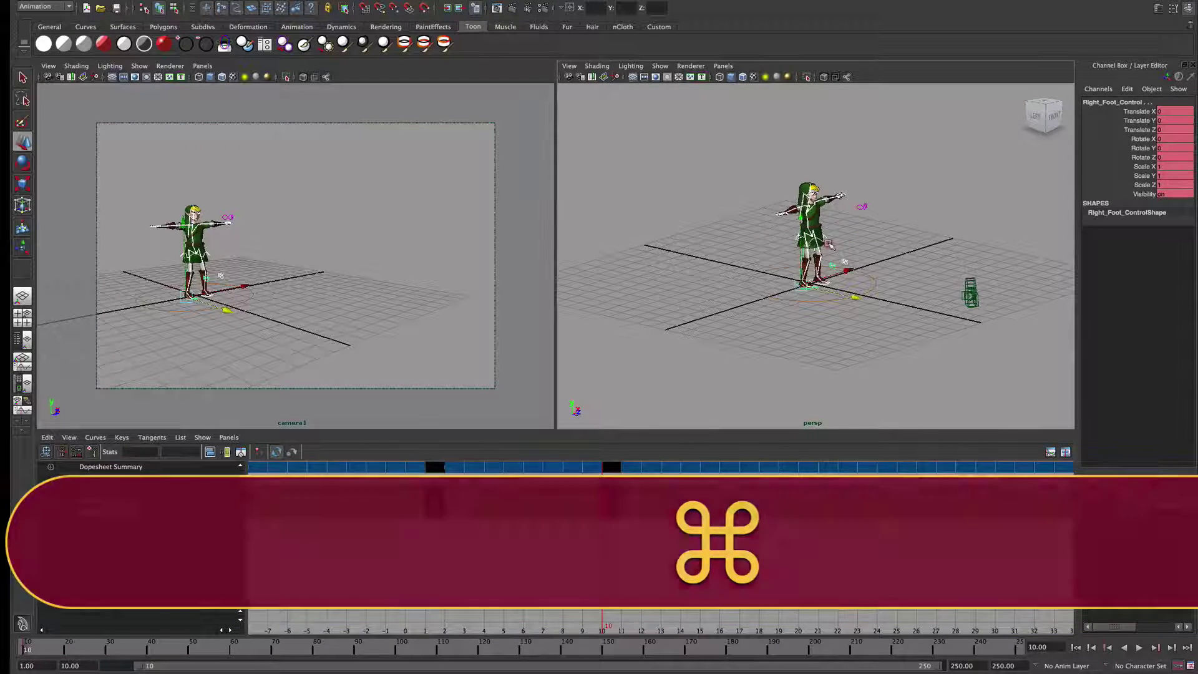
- Select only the right foot control and raise it to about 1.08 units in Translate Y
click(817, 237)
click(810, 286)
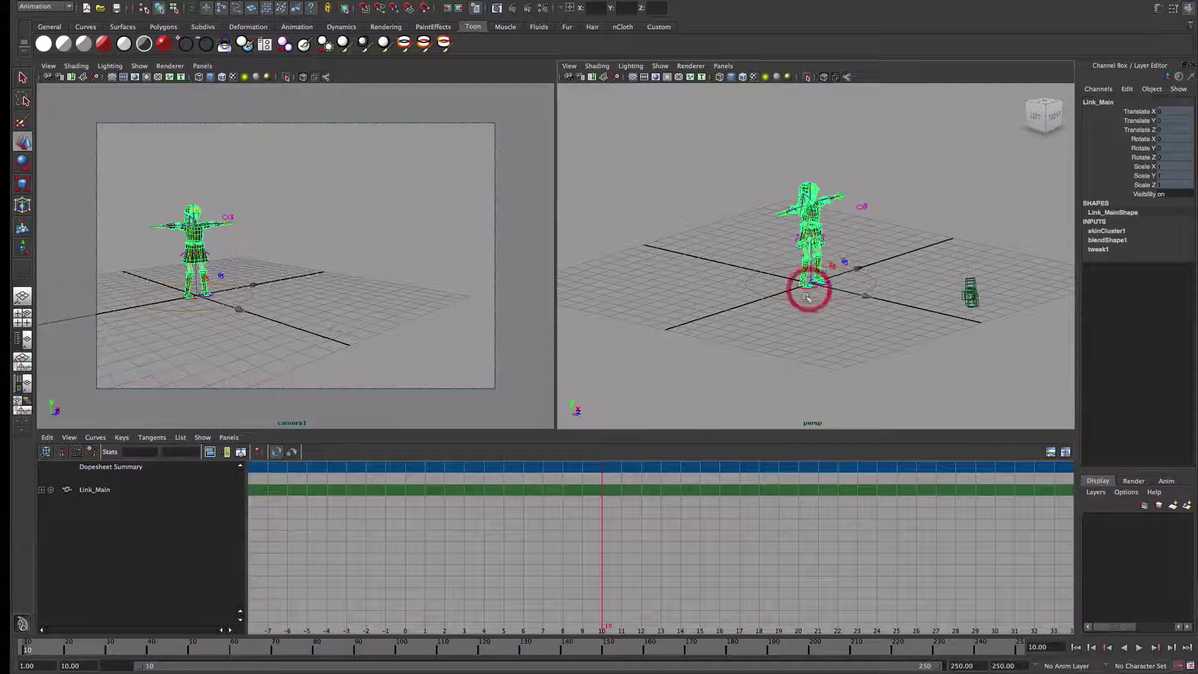
click(802, 279)
scroll(802, 295, up, 5)
scroll(787, 333, up, 3)
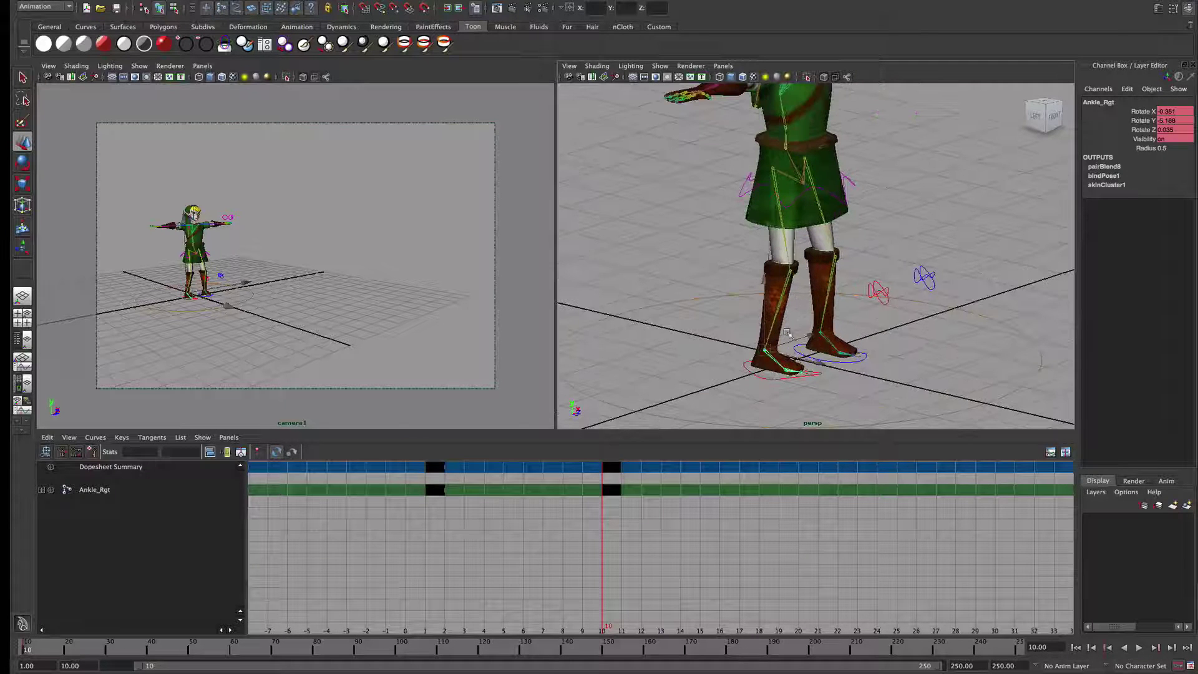
click(772, 381)
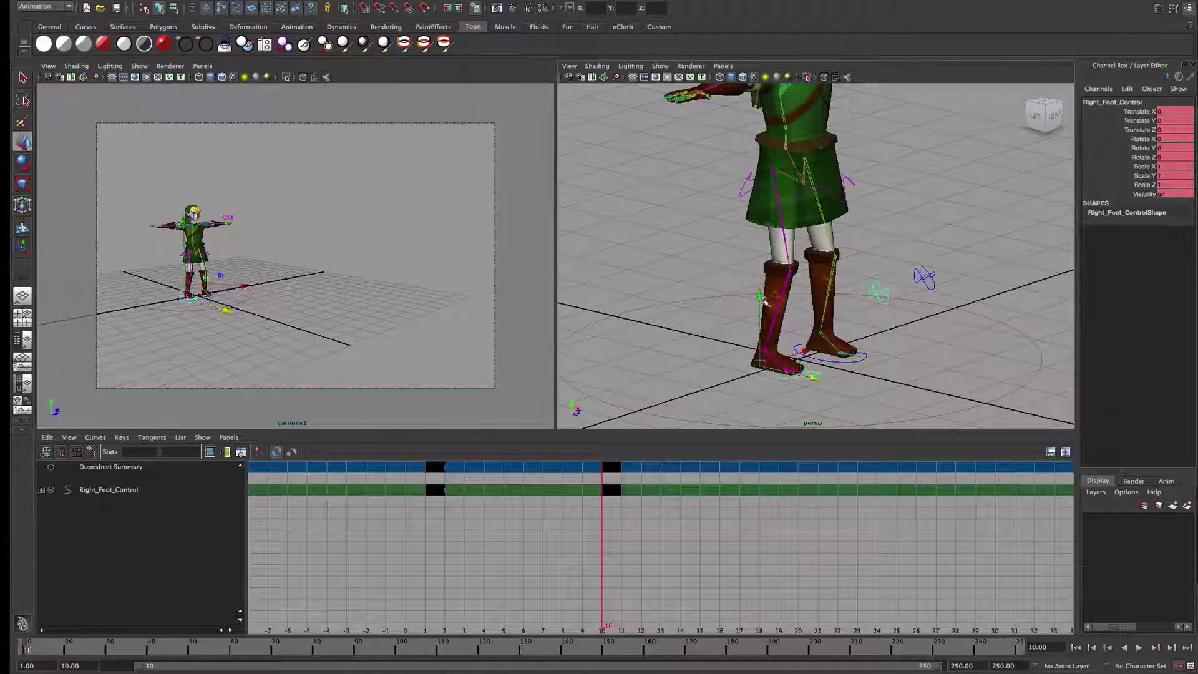
drag(760, 299, 762, 228)
- Turn the right foot control to about -79 degrees in Rotate Y and lower it to about 0.13 in Translate Y
key(e)
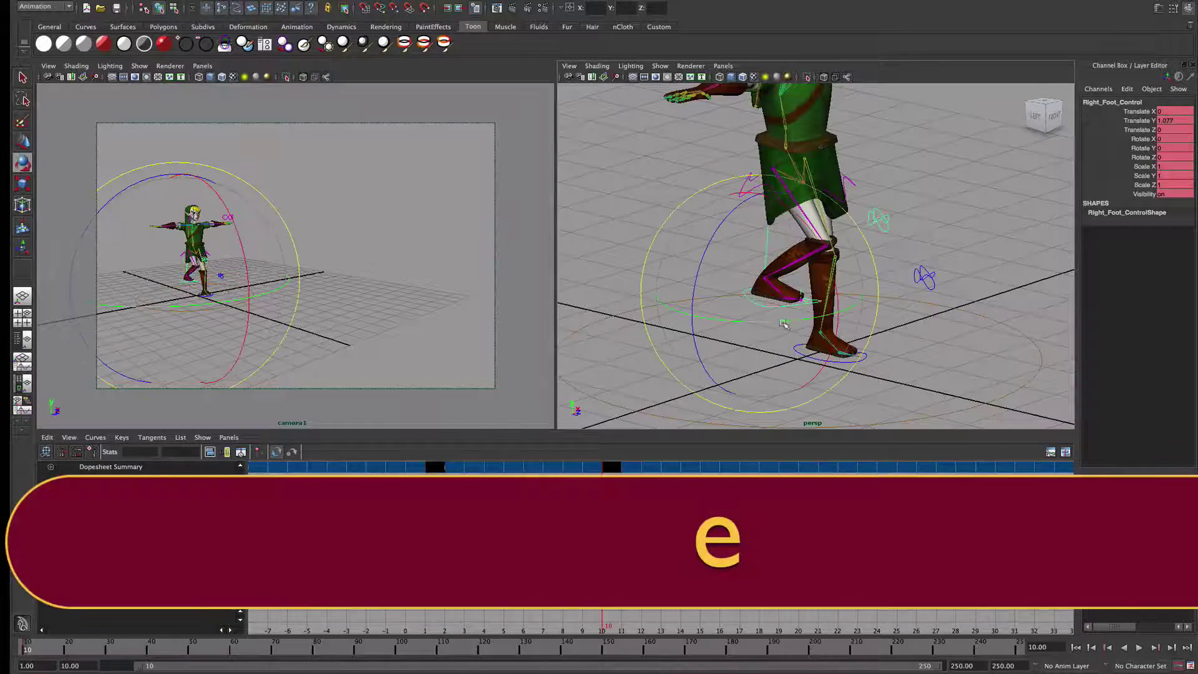
drag(779, 323, 744, 321)
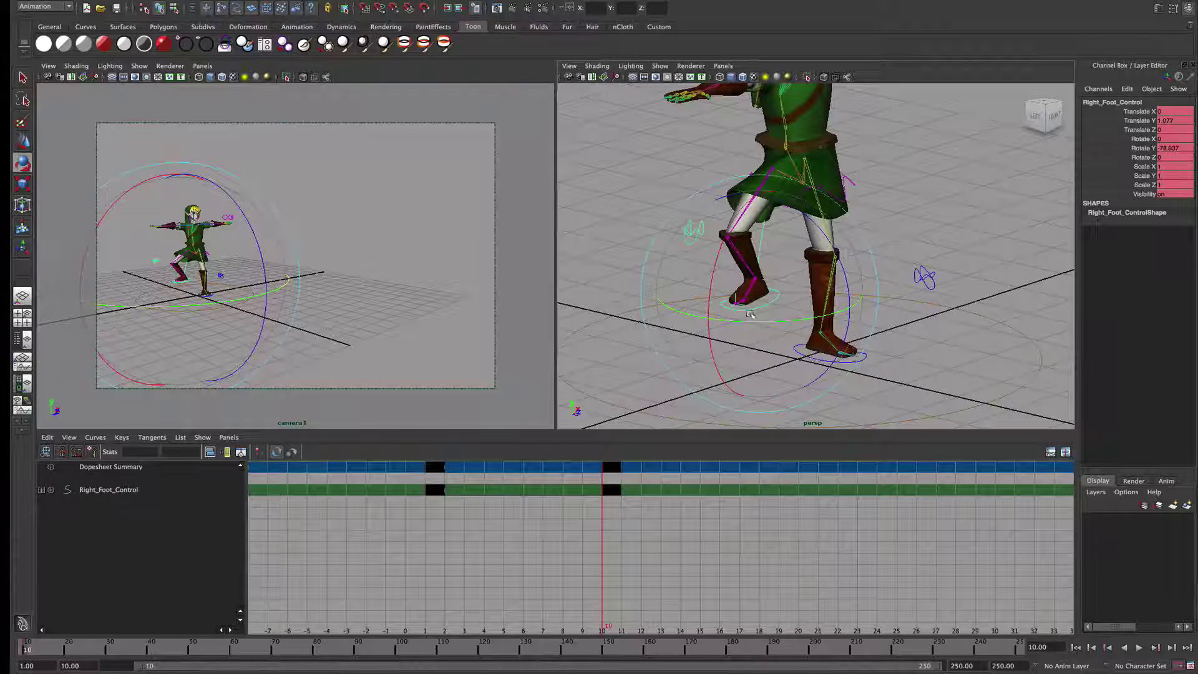
key(w)
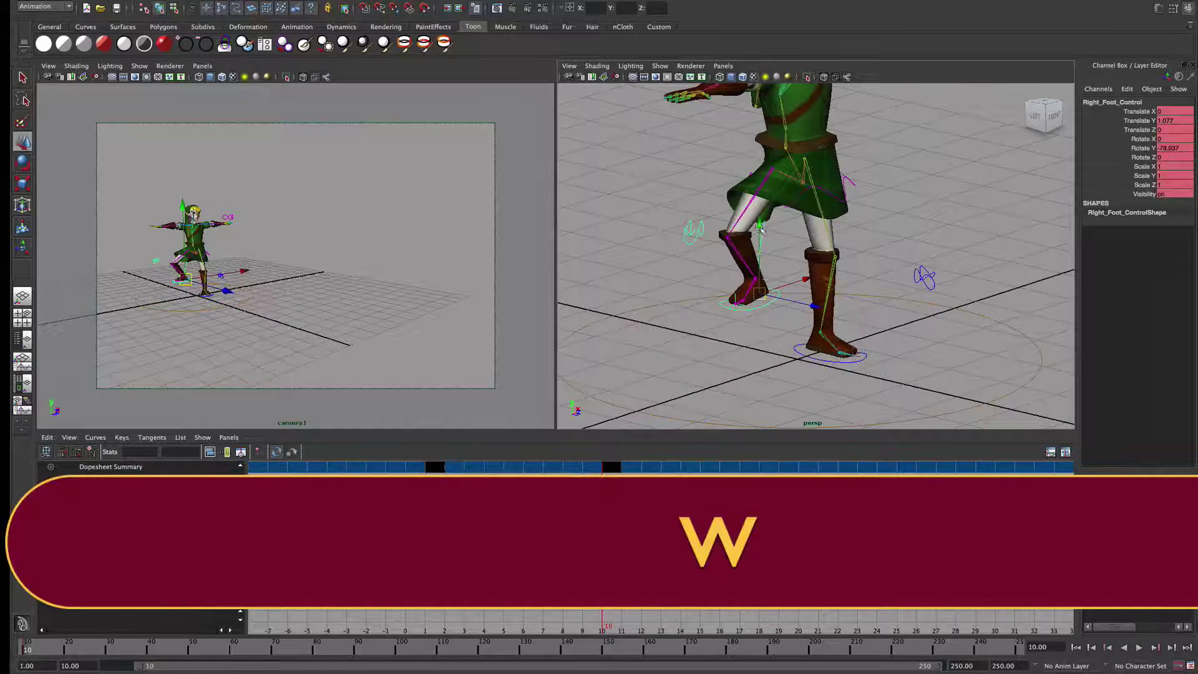
drag(759, 226, 760, 286)
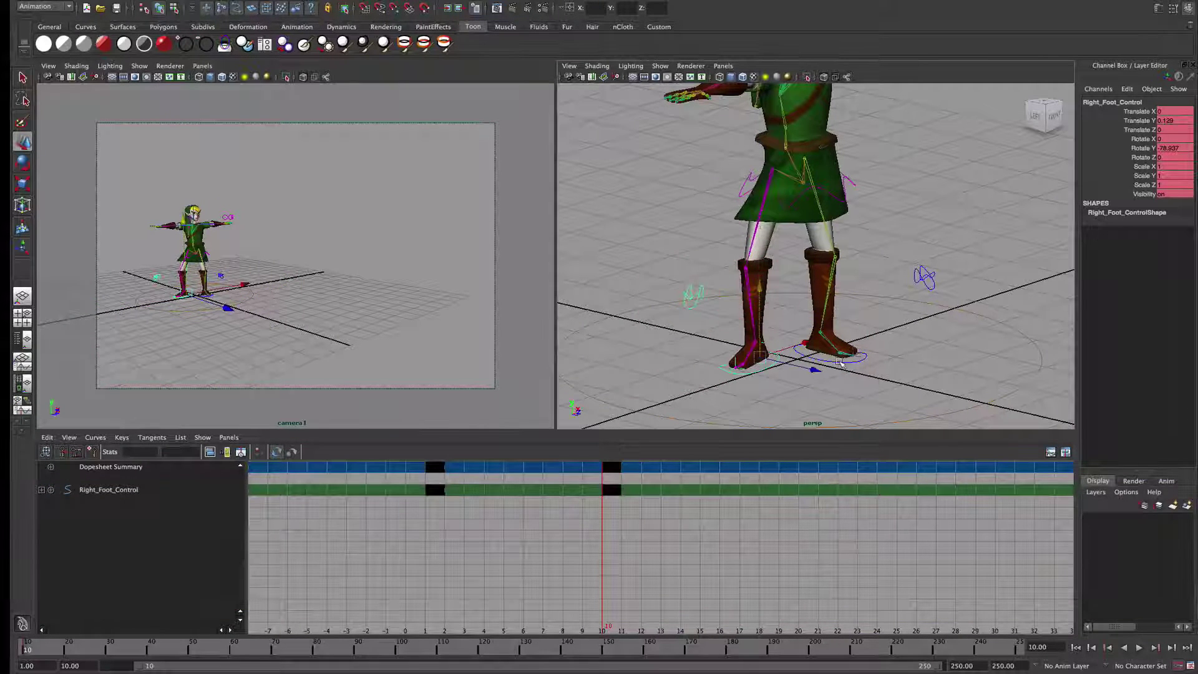
- Raise the left foot control off the ground and turn the root control to about -44 degrees in Rotate Y
click(839, 362)
drag(813, 293, 805, 229)
click(812, 194)
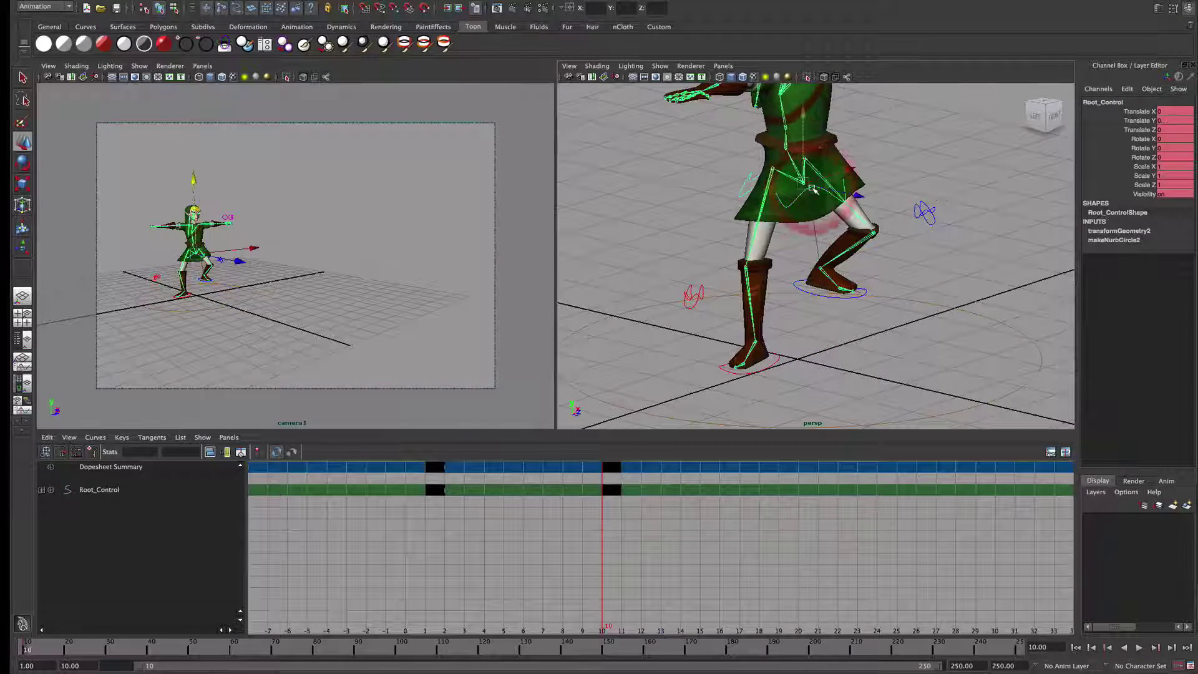
key(e)
drag(816, 211, 742, 207)
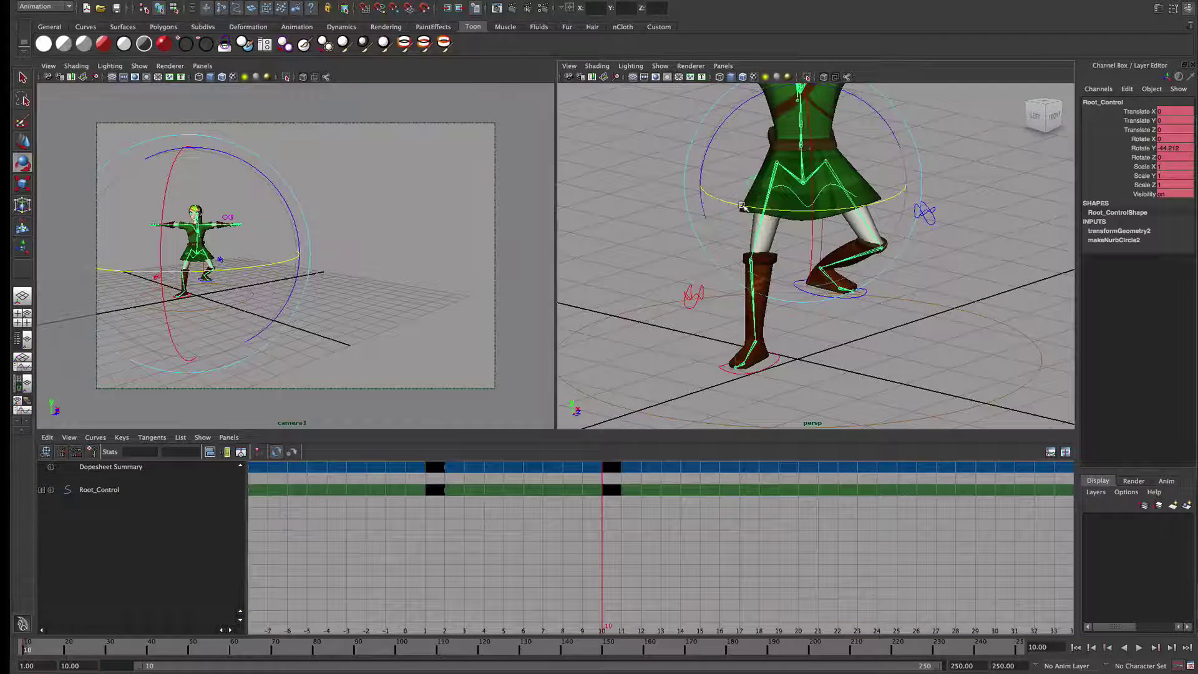
- Undo the moves and rotations of the root and both foot controls, back to the default standing pose
key(super)
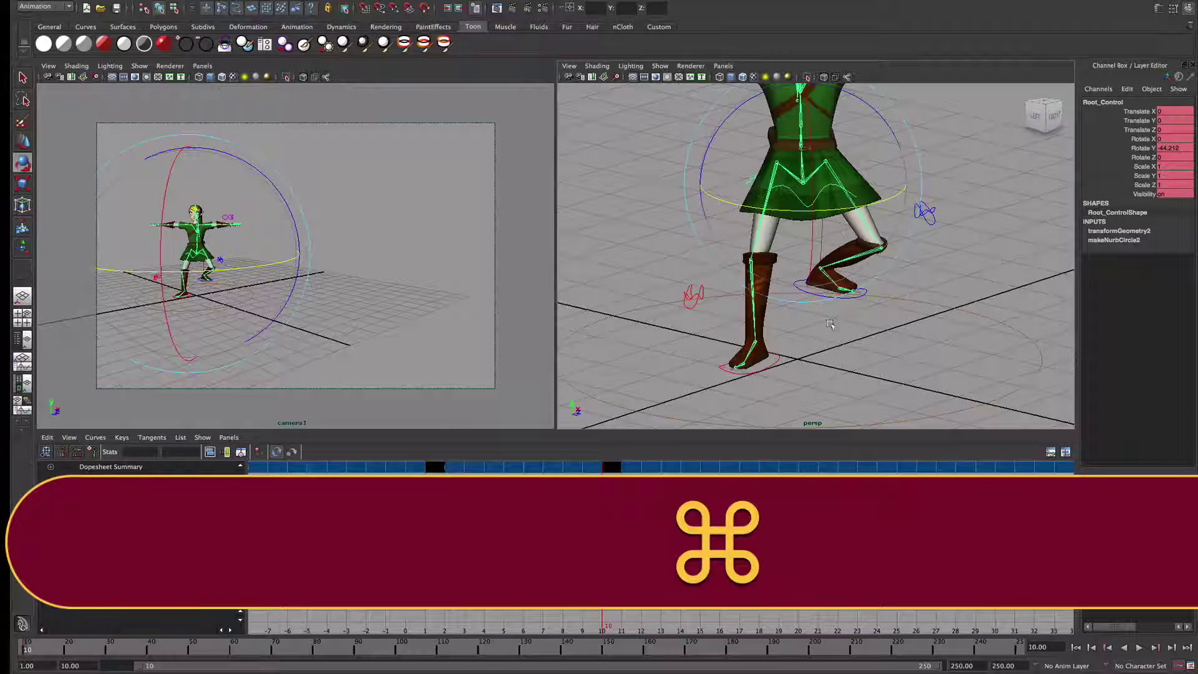
key(super+z)
key(super+z)
key(super+z)
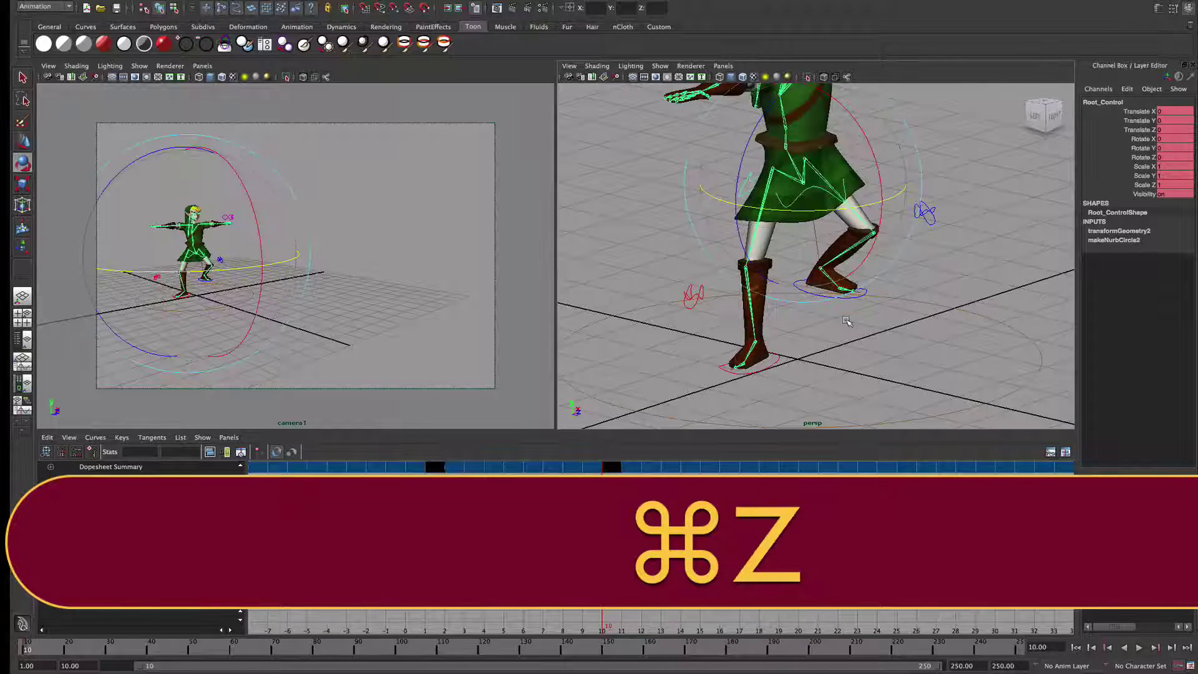
key(super+z)
key(super+z)
key(super+z)
key(super+z)
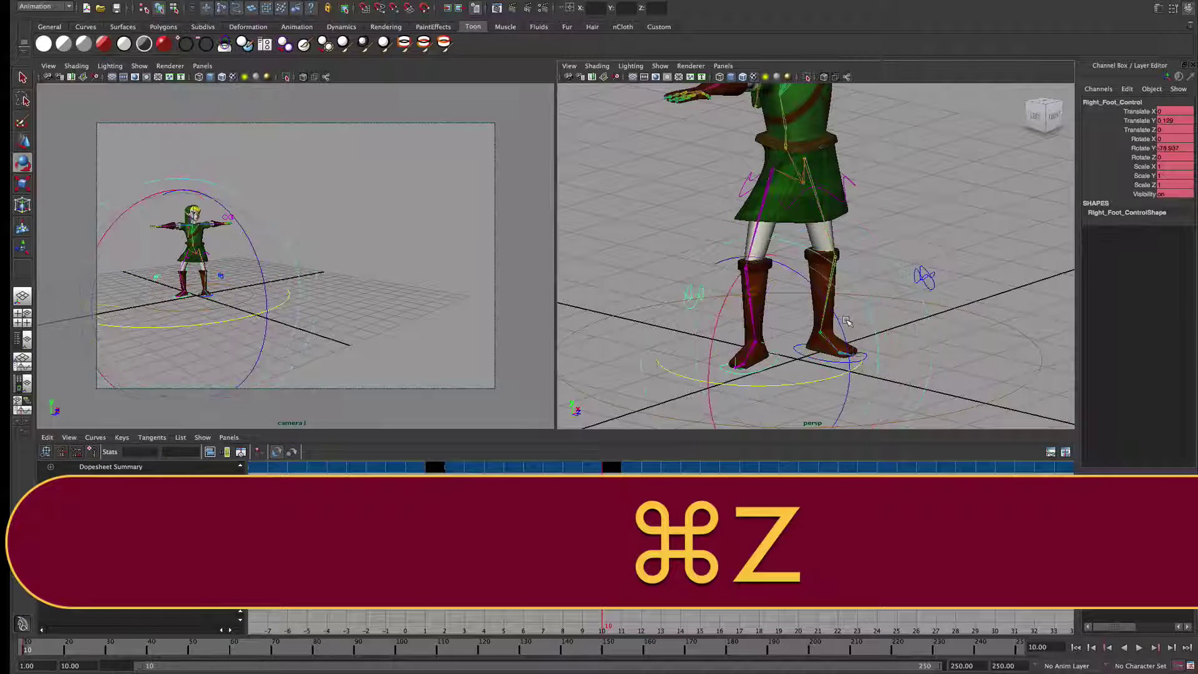
key(super+z)
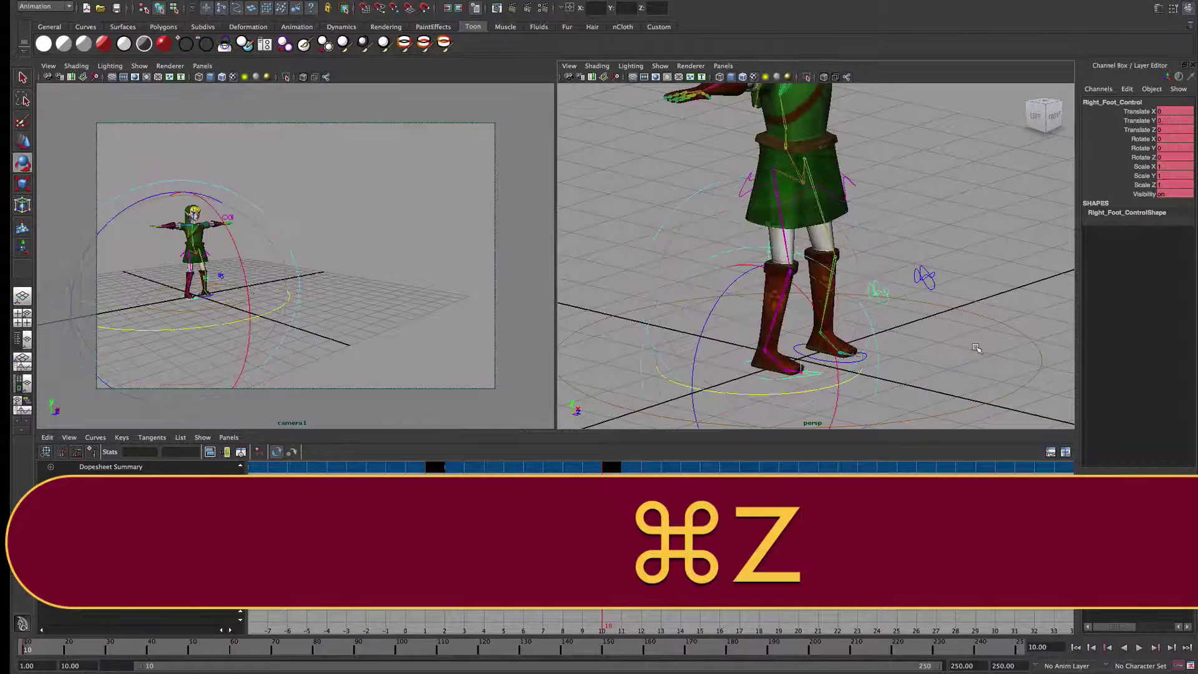
- Compare what the ground control and the root control each affect by selecting them in turn
click(965, 335)
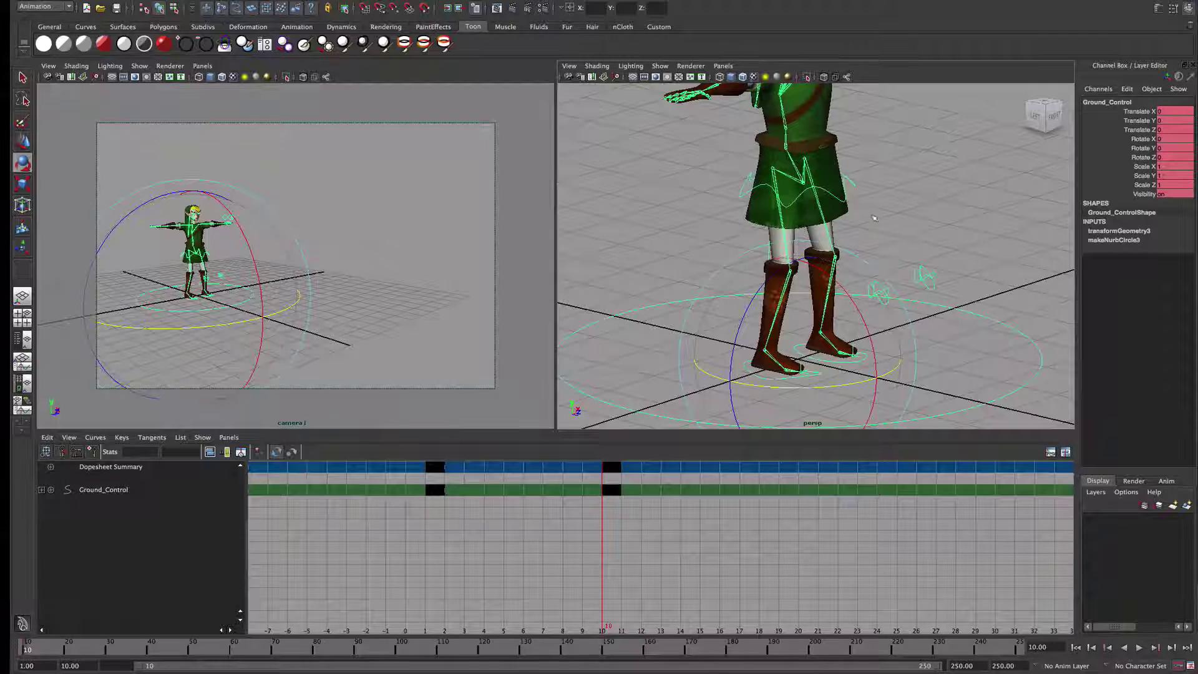
click(839, 197)
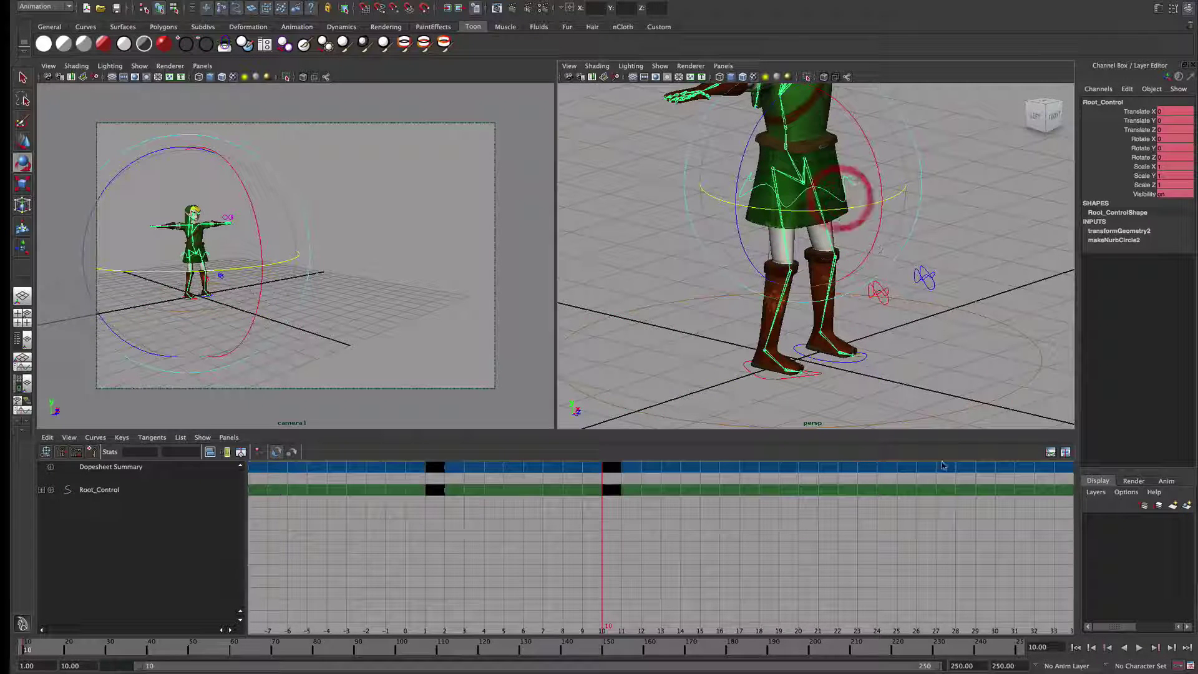
click(955, 415)
click(842, 198)
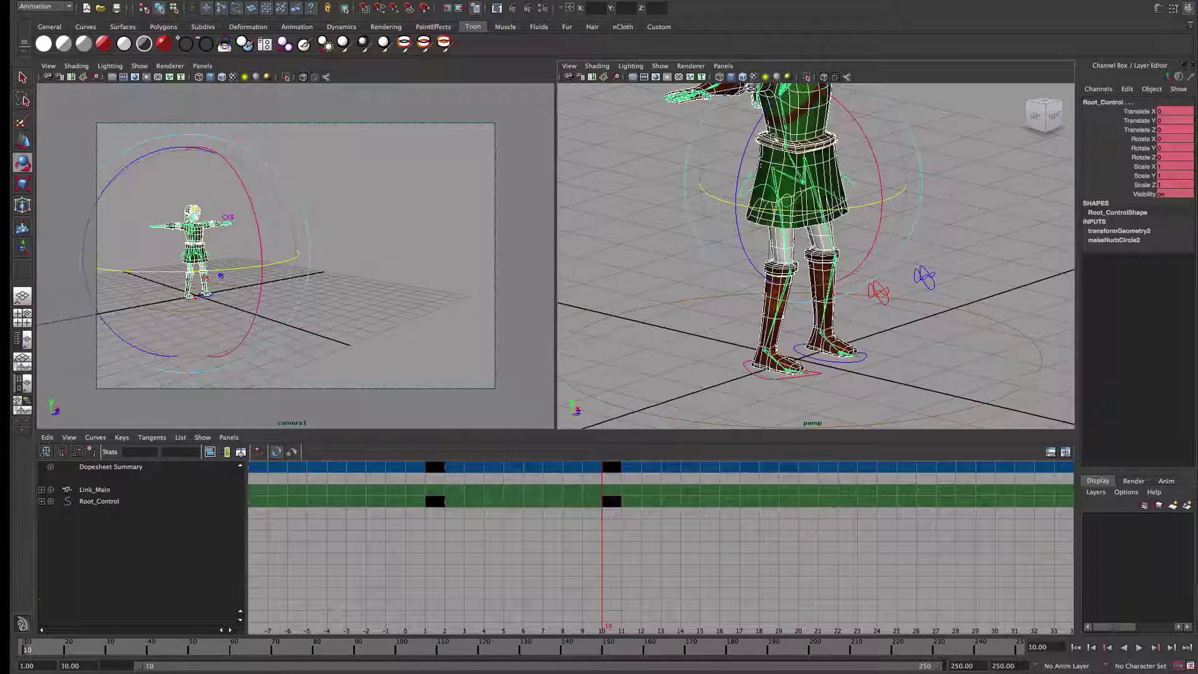
key(w)
click(895, 200)
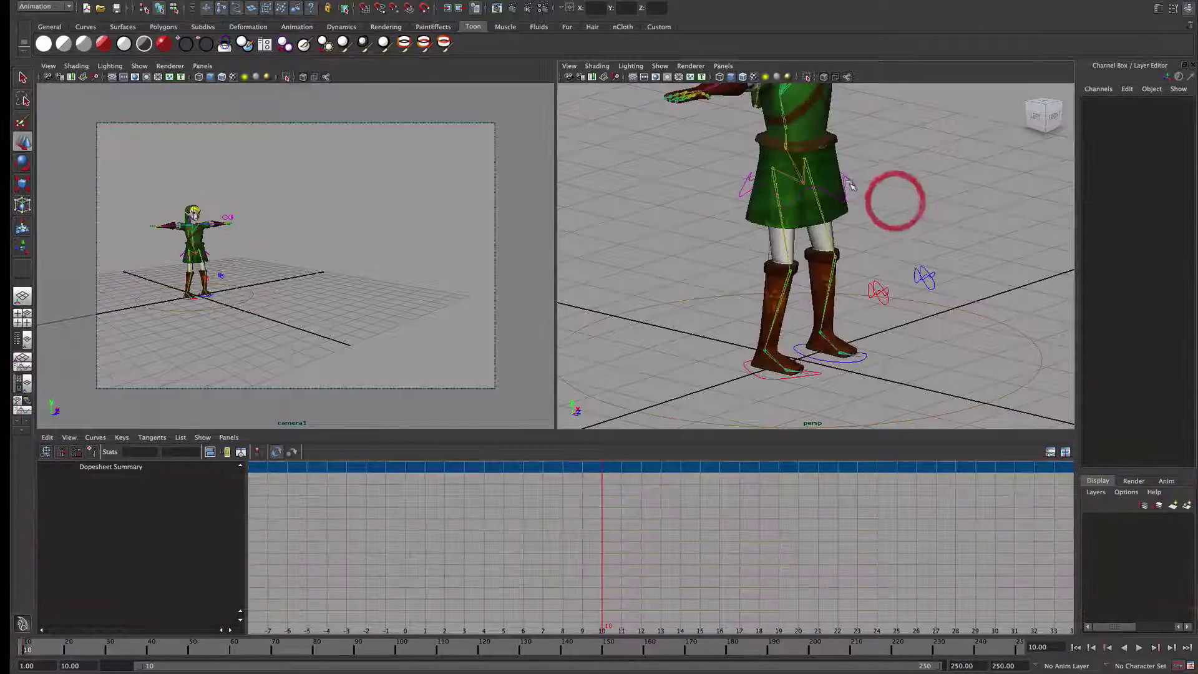
- Raise the root control to about 1.36 units in Translate Y and tilt the upper body forward in Rotate X
click(848, 183)
drag(802, 113, 803, 25)
scroll(851, 207, down, 5)
alt+drag(852, 207, 863, 214)
key(e)
drag(866, 122, 876, 241)
click(811, 325)
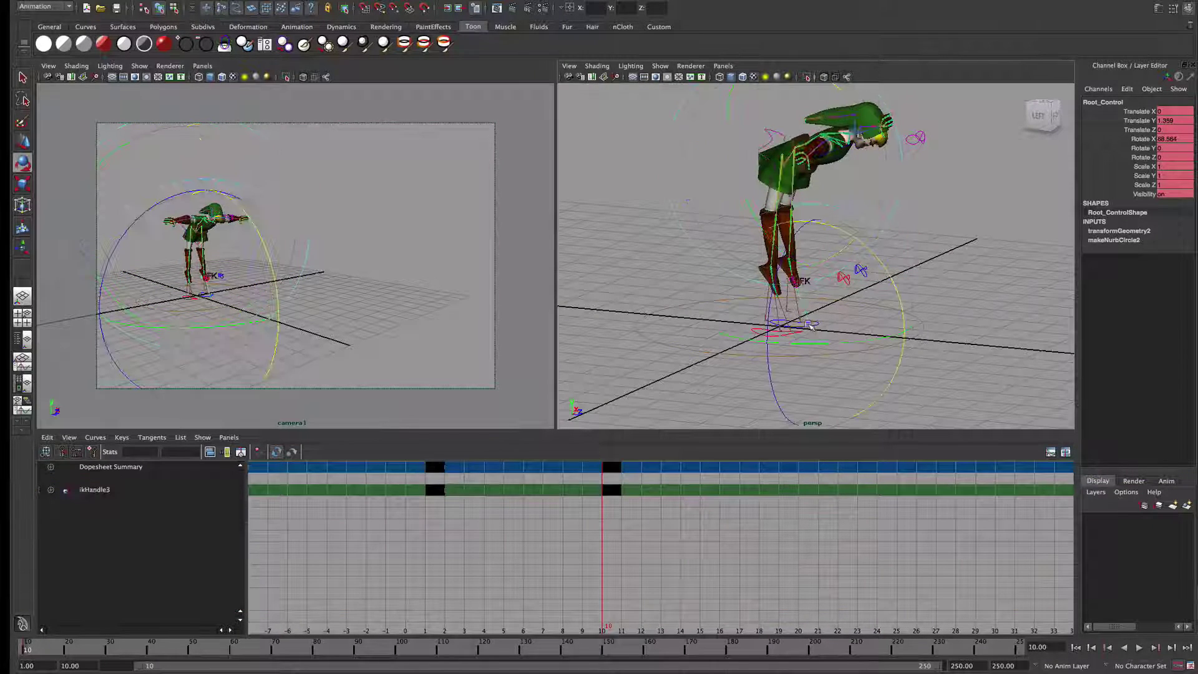
click(609, 289)
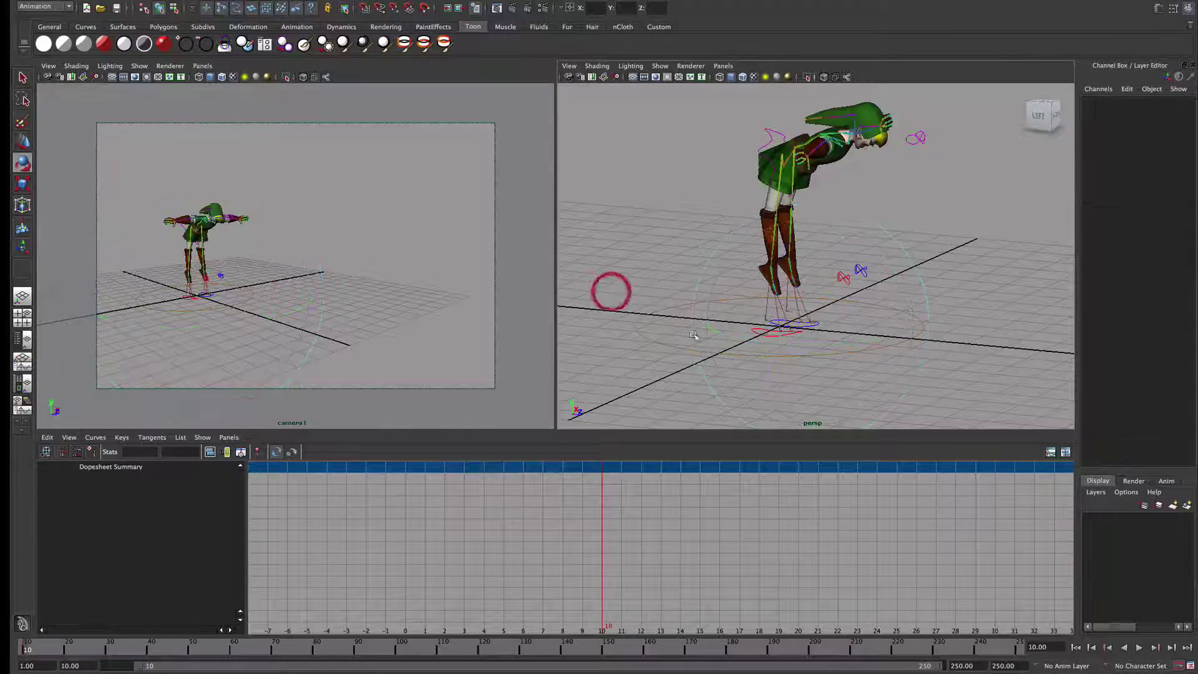
- Select both foot controls and move them to about 2.95 units in Translate Y and -1.07 in Translate Z
click(756, 332)
key(w)
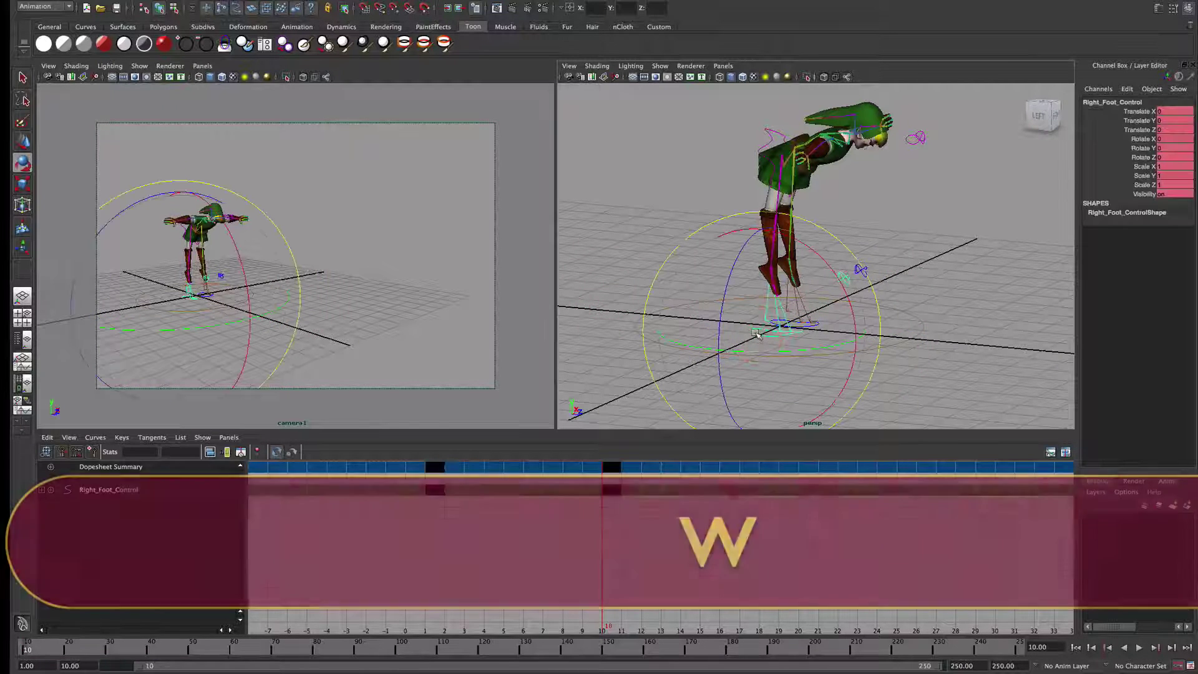
key(shift+w)
shift+click(814, 321)
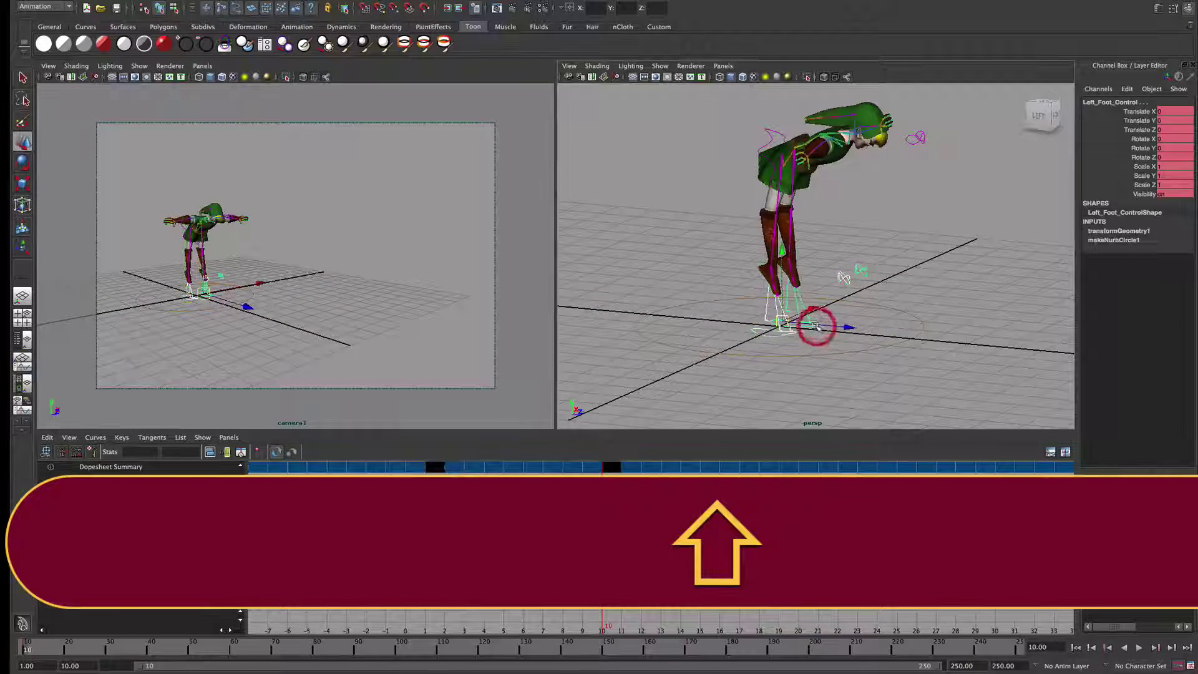
drag(843, 276, 843, 157)
drag(842, 205, 808, 206)
- Tilt both foot controls in Rotate X, and turn the root control further forward to about 145 degrees in Rotate X
key(e)
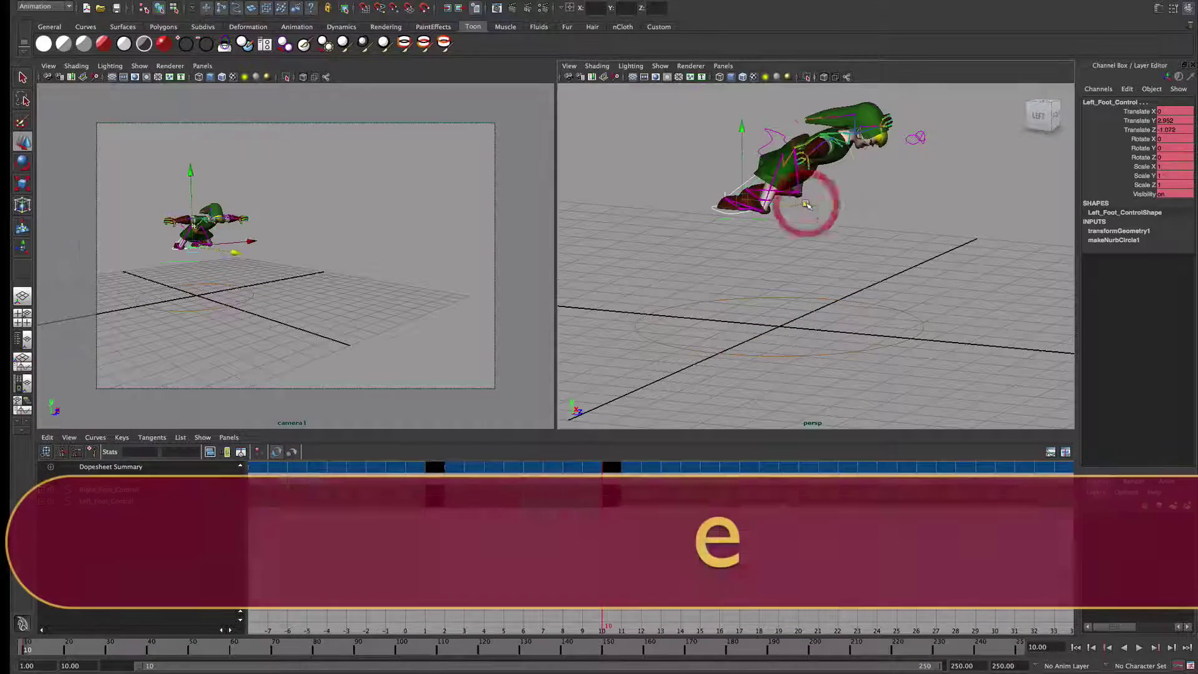
drag(820, 147, 824, 259)
click(820, 231)
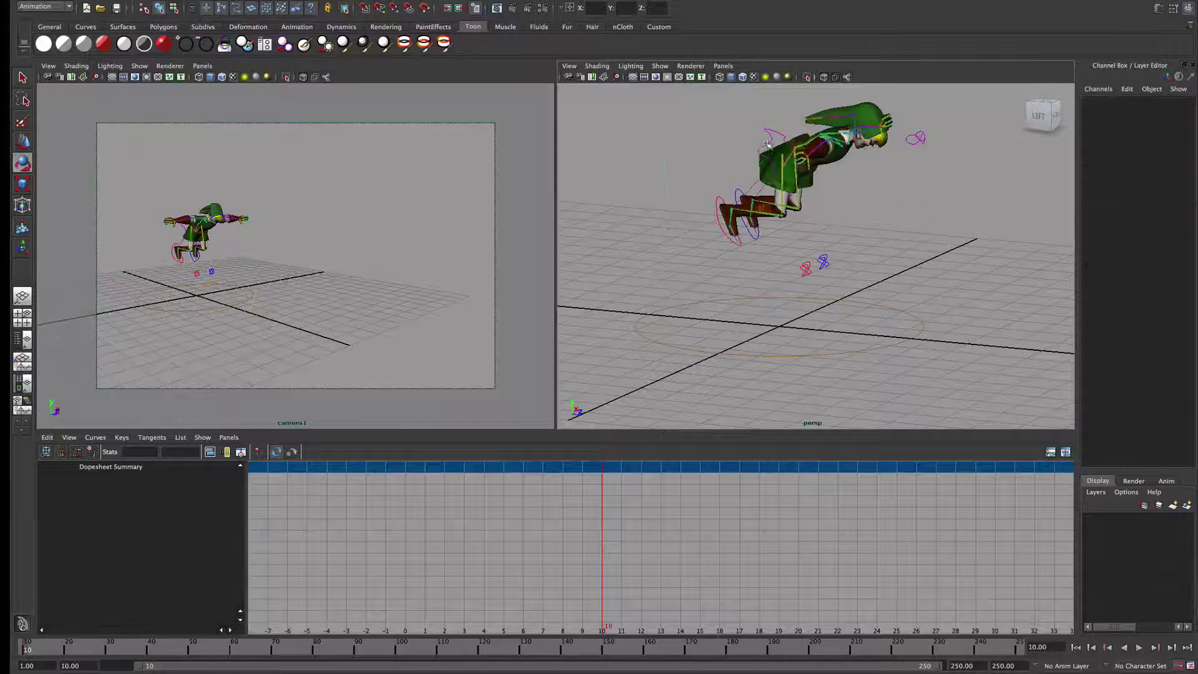
click(823, 187)
drag(878, 179, 748, 220)
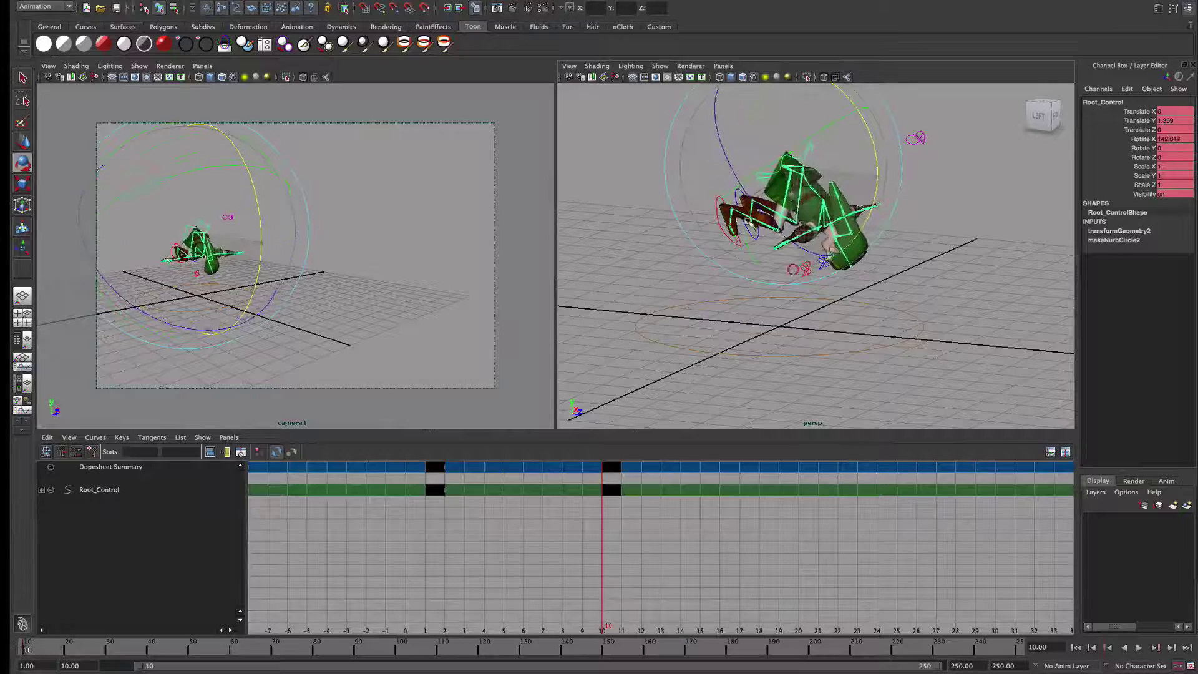
click(620, 219)
- Raise both foot controls above the upside-down body to about 4.68 units in Translate Y
shift+click(736, 190)
key(shift+w)
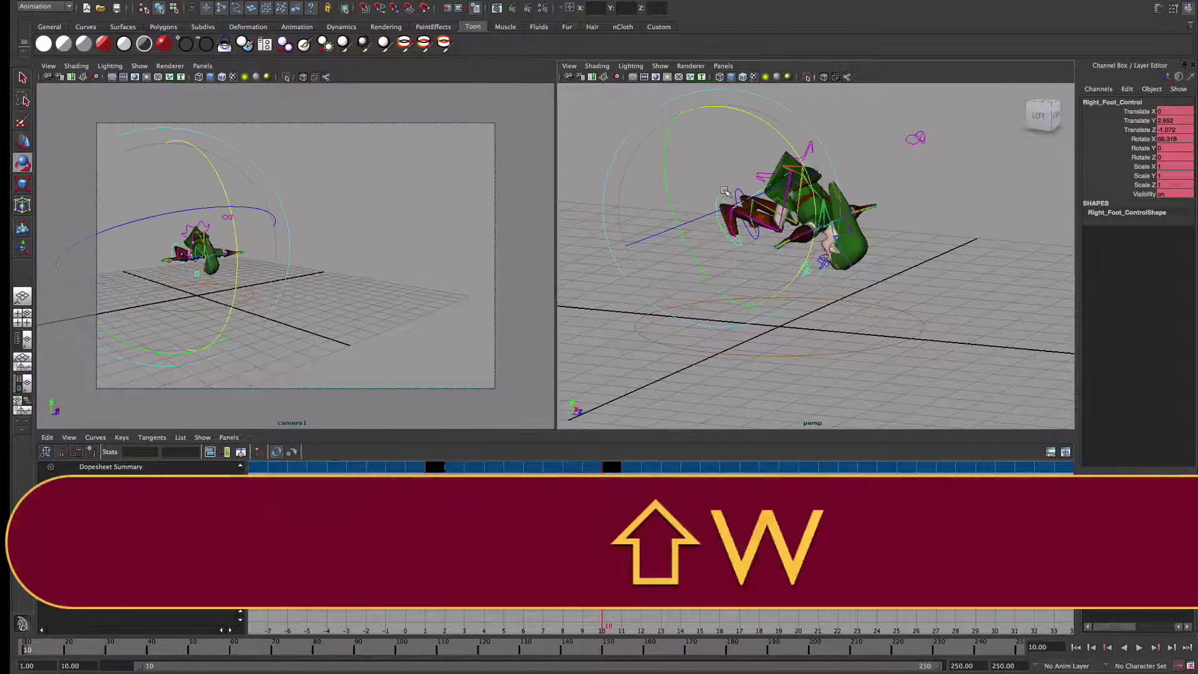
shift+click(725, 192)
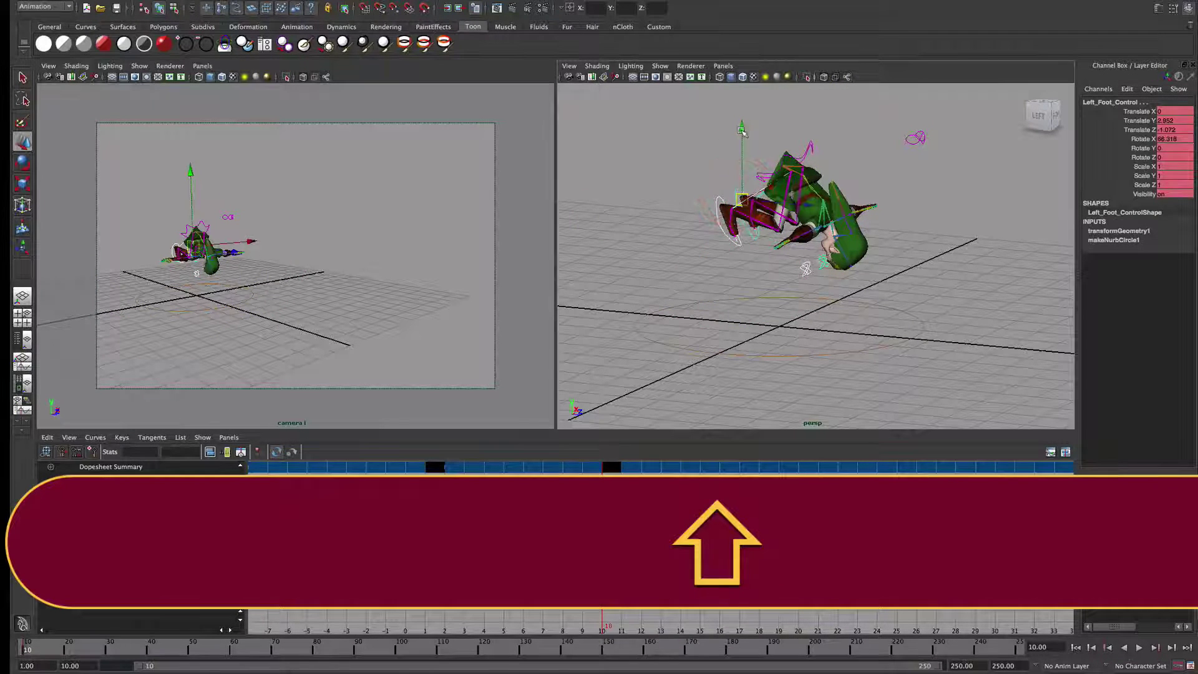
drag(739, 137, 751, 87)
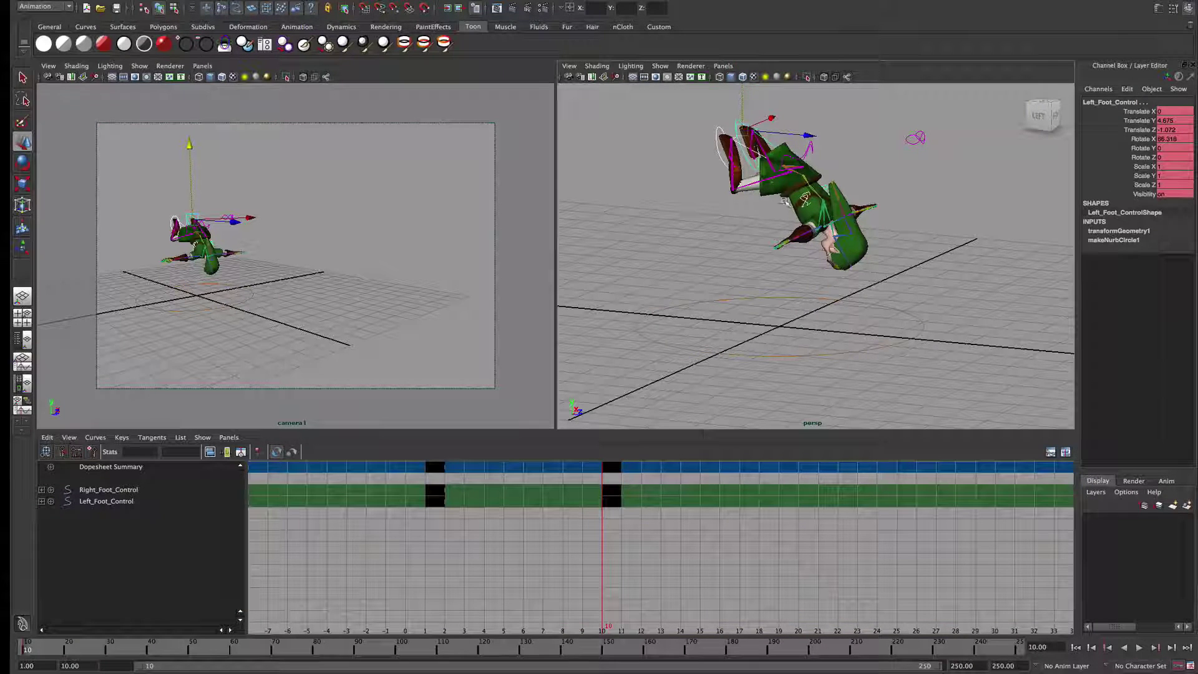
click(806, 143)
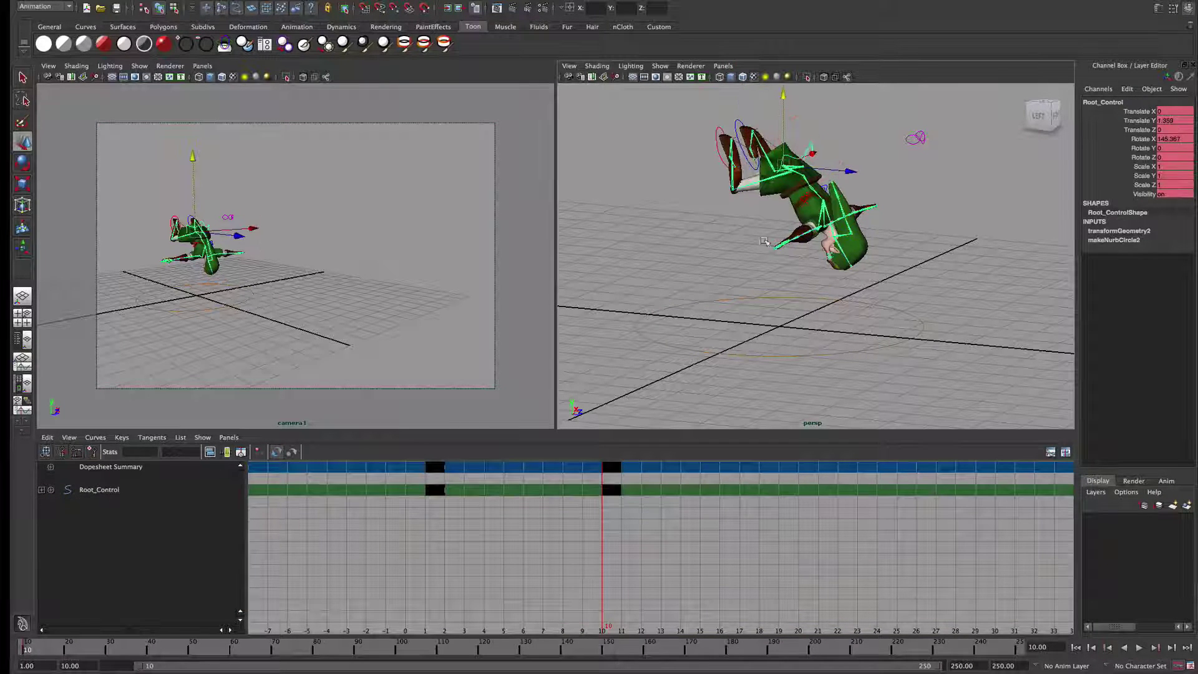
click(814, 368)
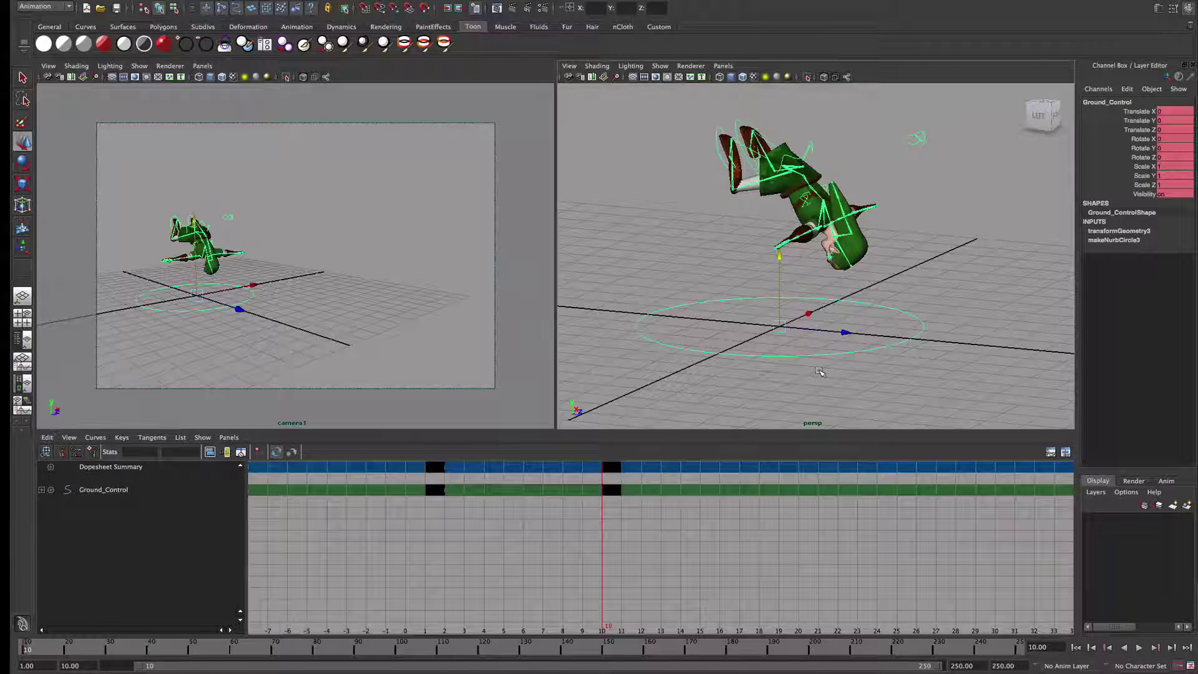
- Undo the whole flip pose on the root and foot controls, back to the standing pose
key(super+z)
key(super+z)
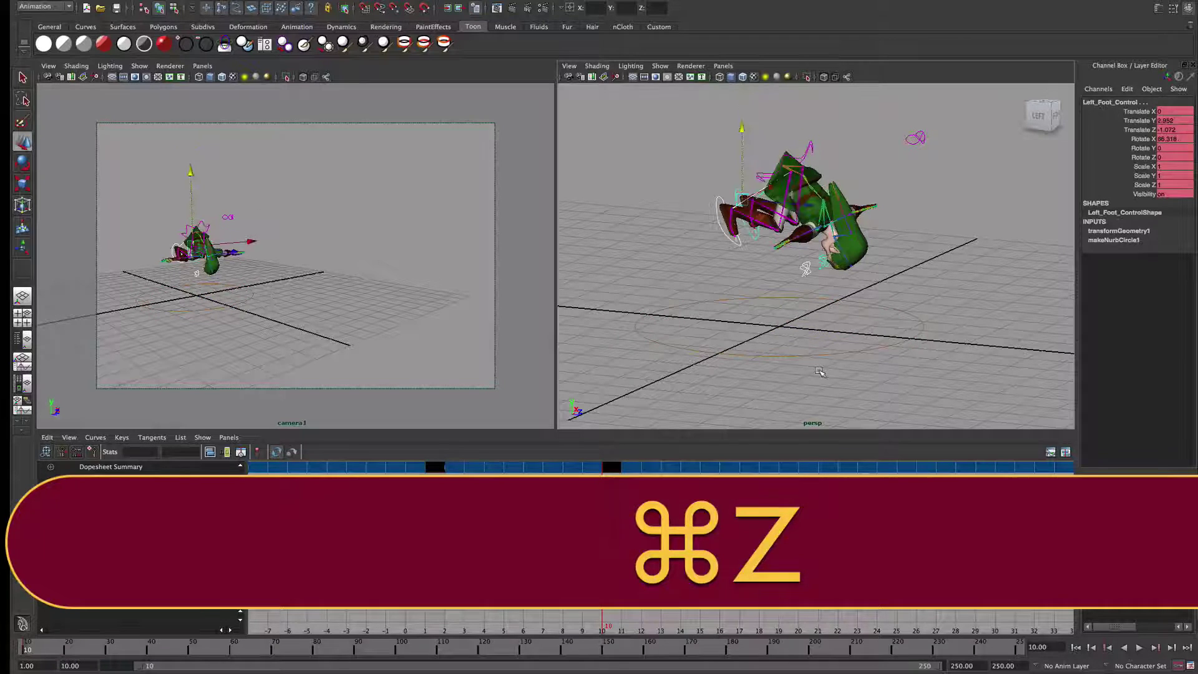
key(super+z)
key(super+z)
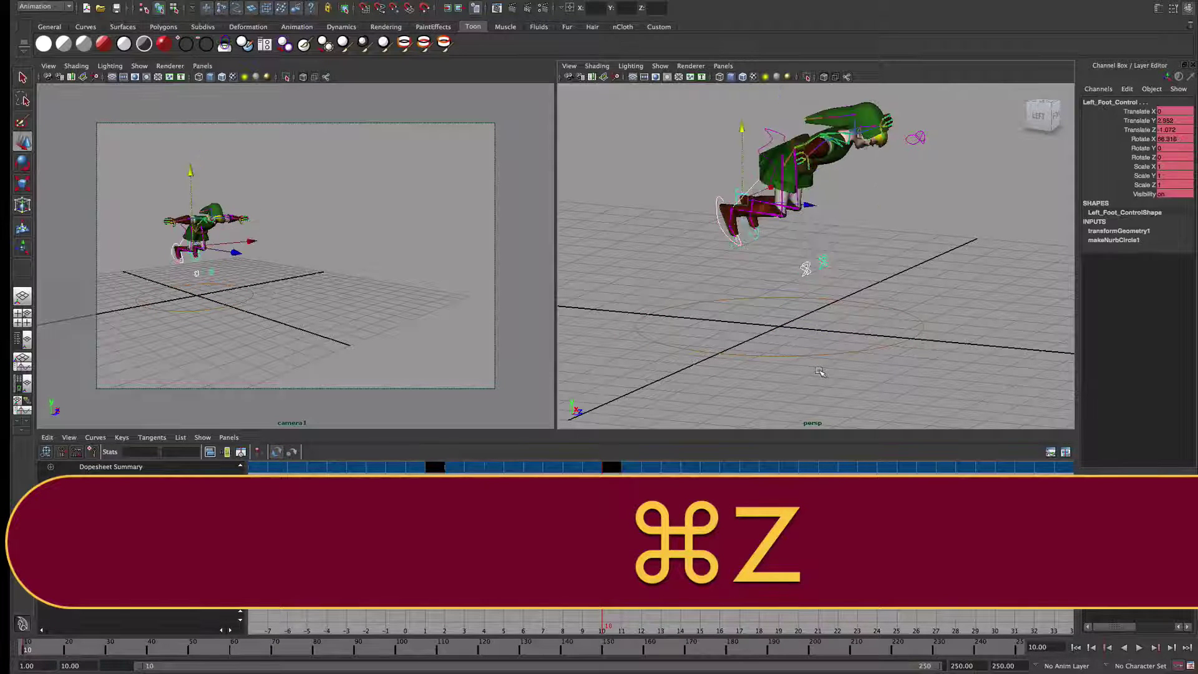
key(super+z)
key(super+z)
key(super+z)
key(super+z)
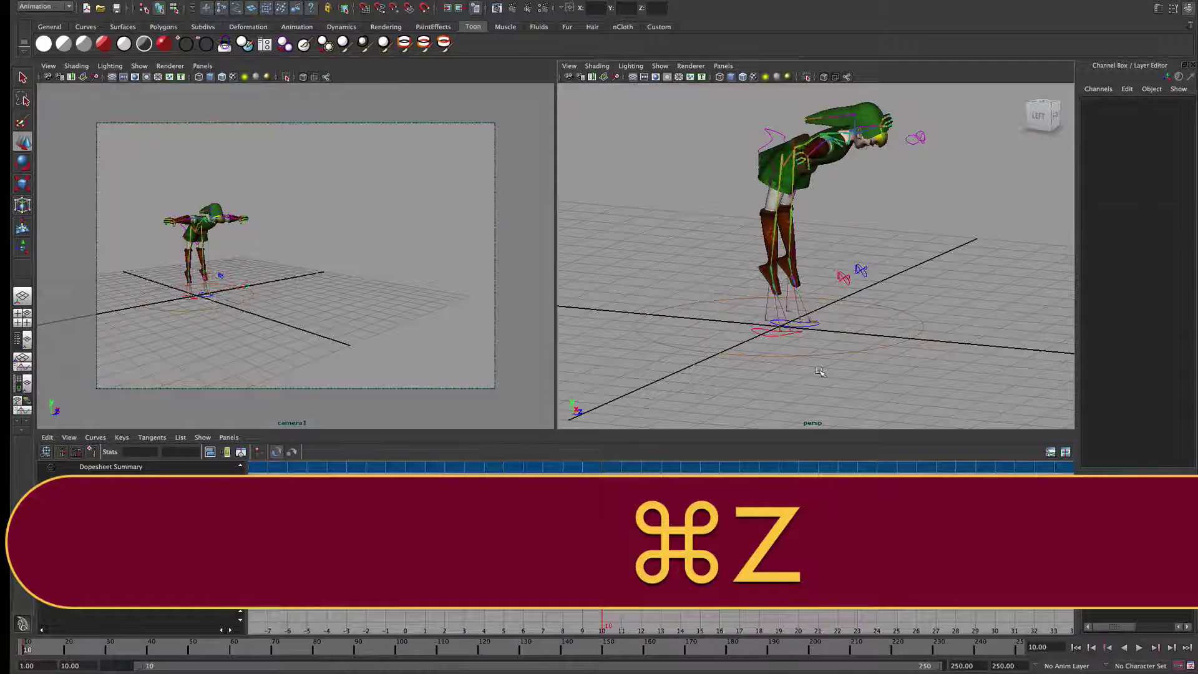
key(super+z)
key(super+z)
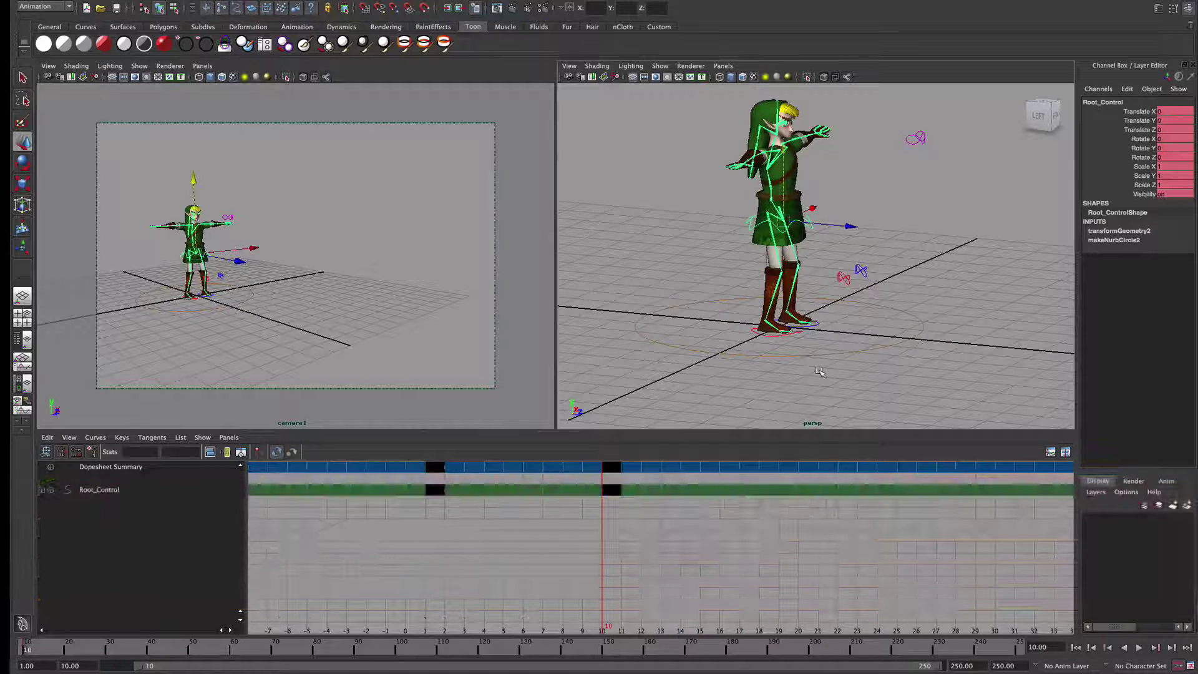
key(super+z)
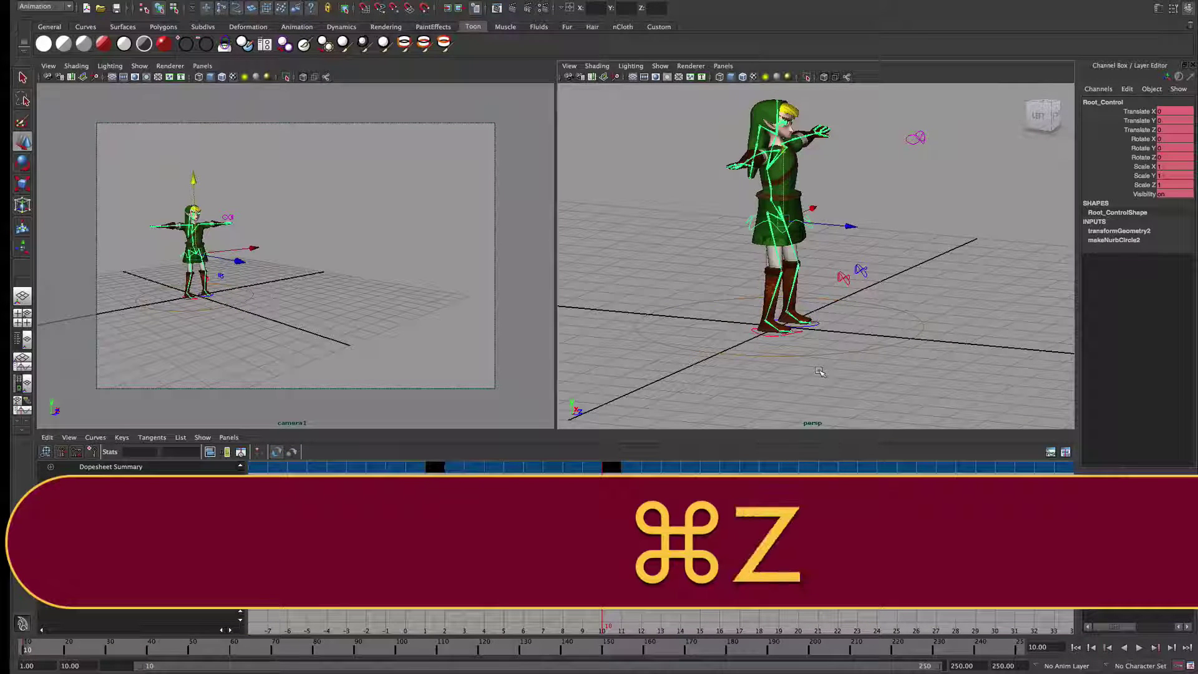
- Return to frame 10 and switch to Photoshop to review the jump pose sketches, and go back to Maya
click(67, 649)
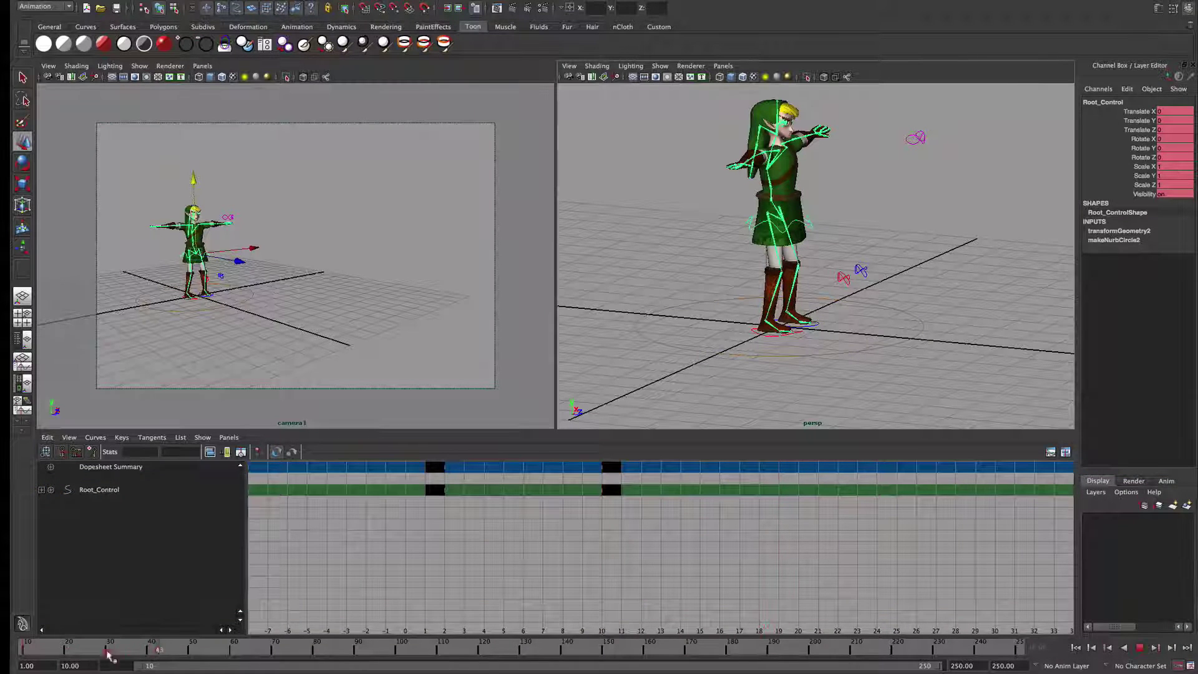
click(24, 649)
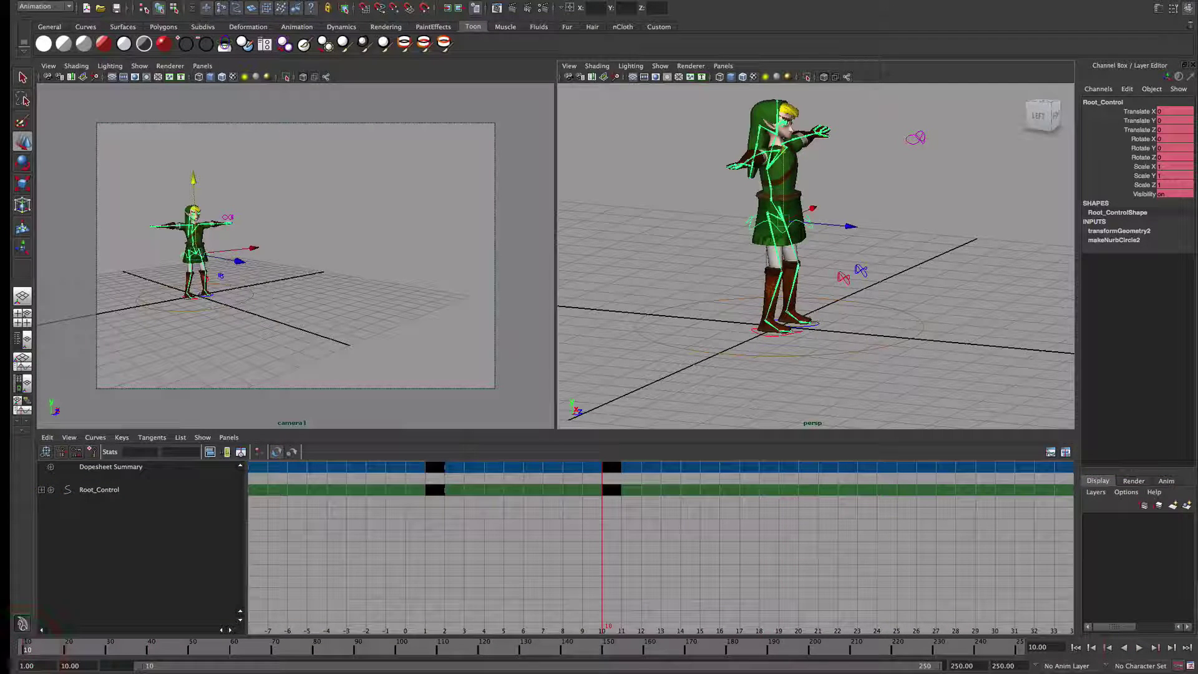
mouse_move(19, 172)
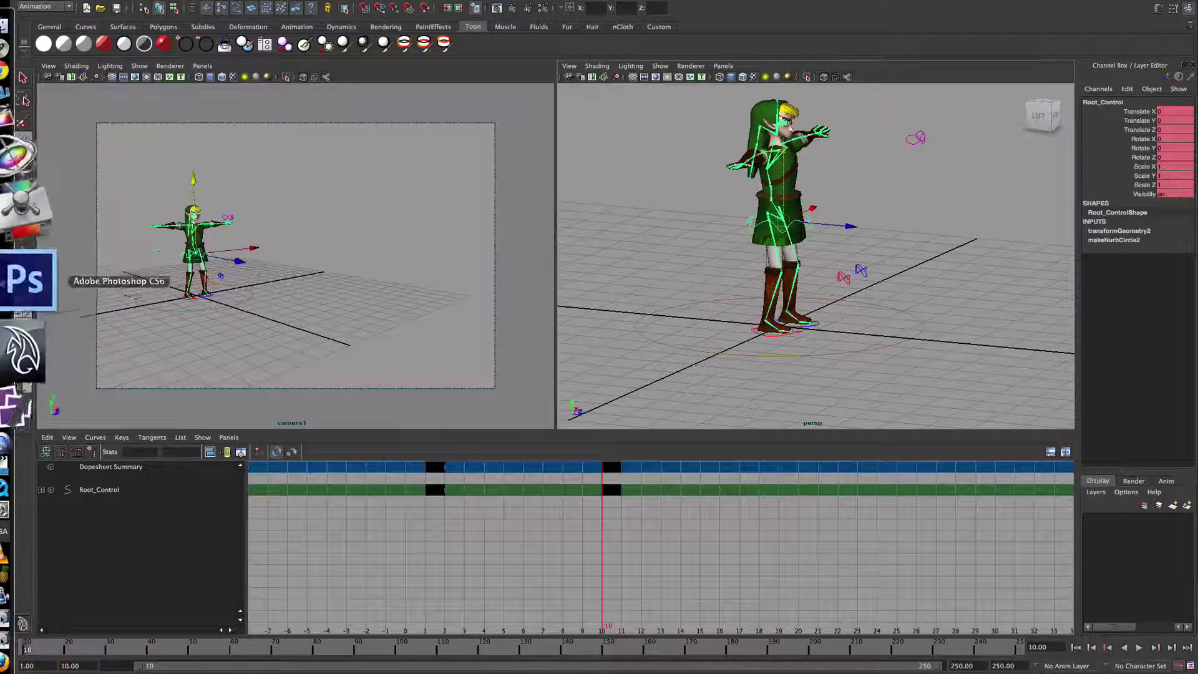
click(20, 284)
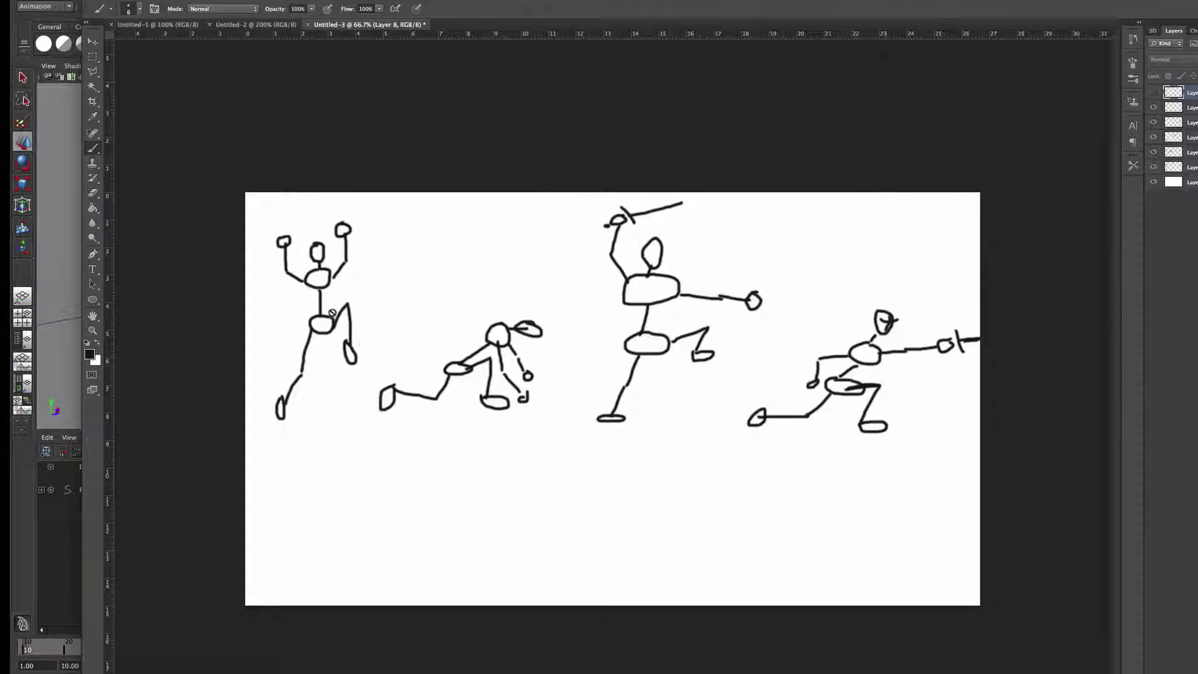
click(56, 280)
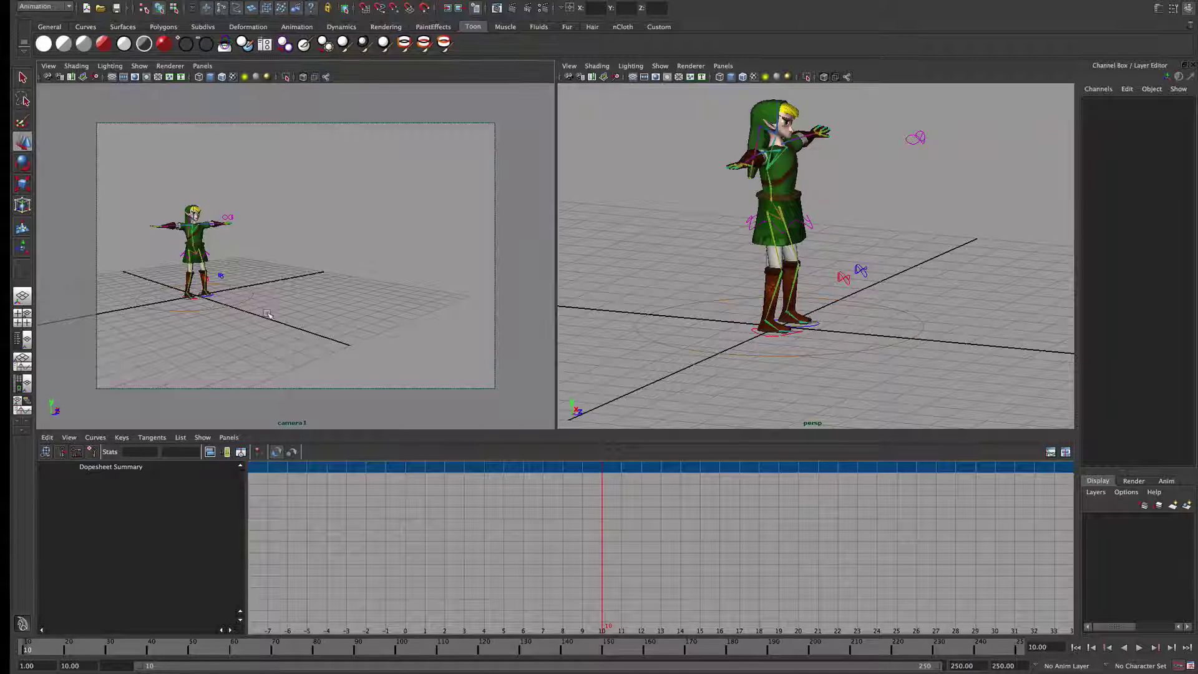
- Select both foot controls and the root control, and move them to about 6.35 units in Translate Y and -4.98 in Translate Z
click(790, 339)
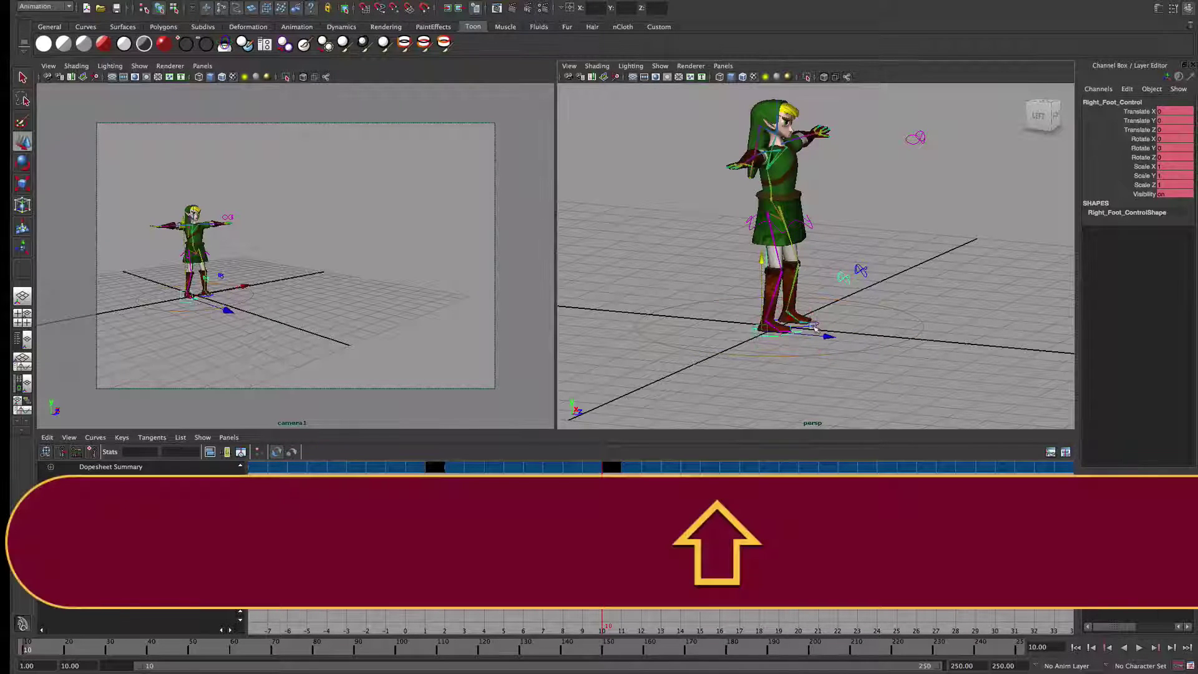
click(811, 326)
click(812, 230)
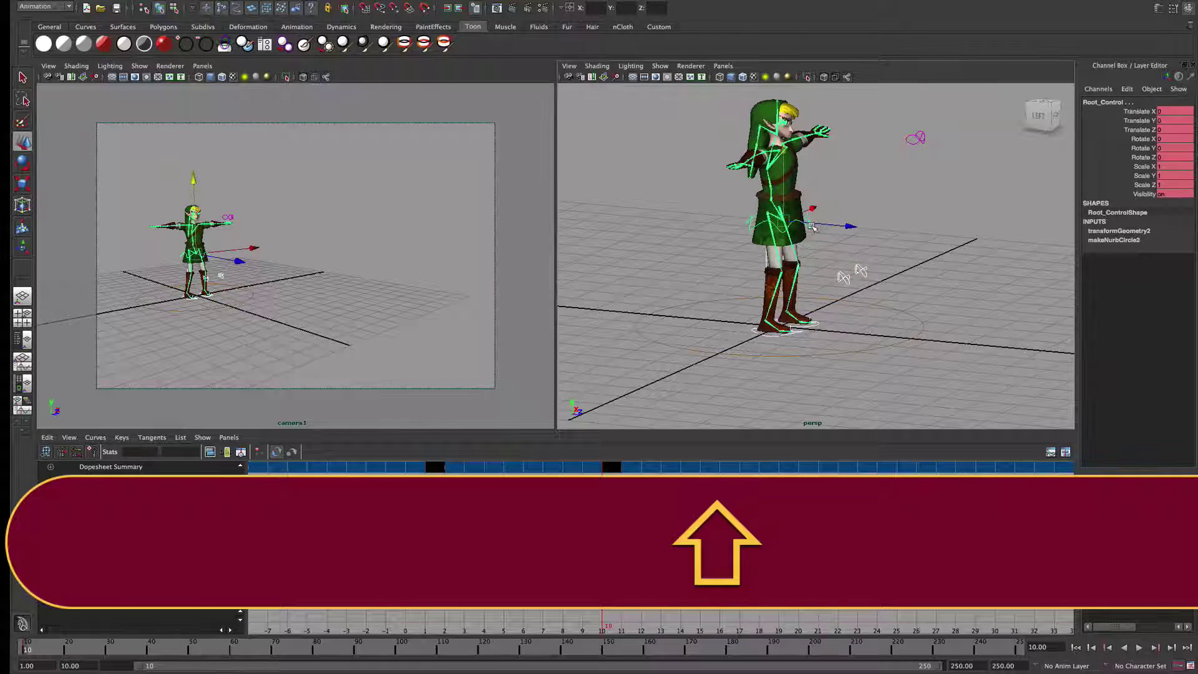
drag(193, 180, 178, 68)
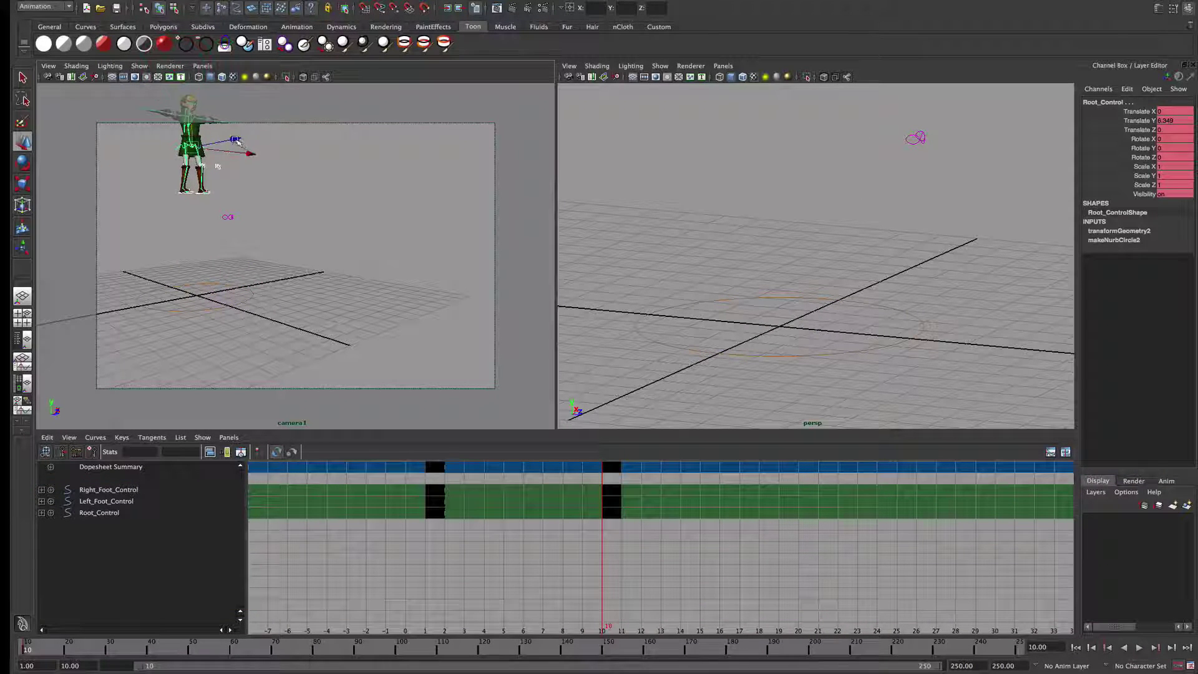
drag(237, 142, 185, 142)
scroll(678, 212, down, 4)
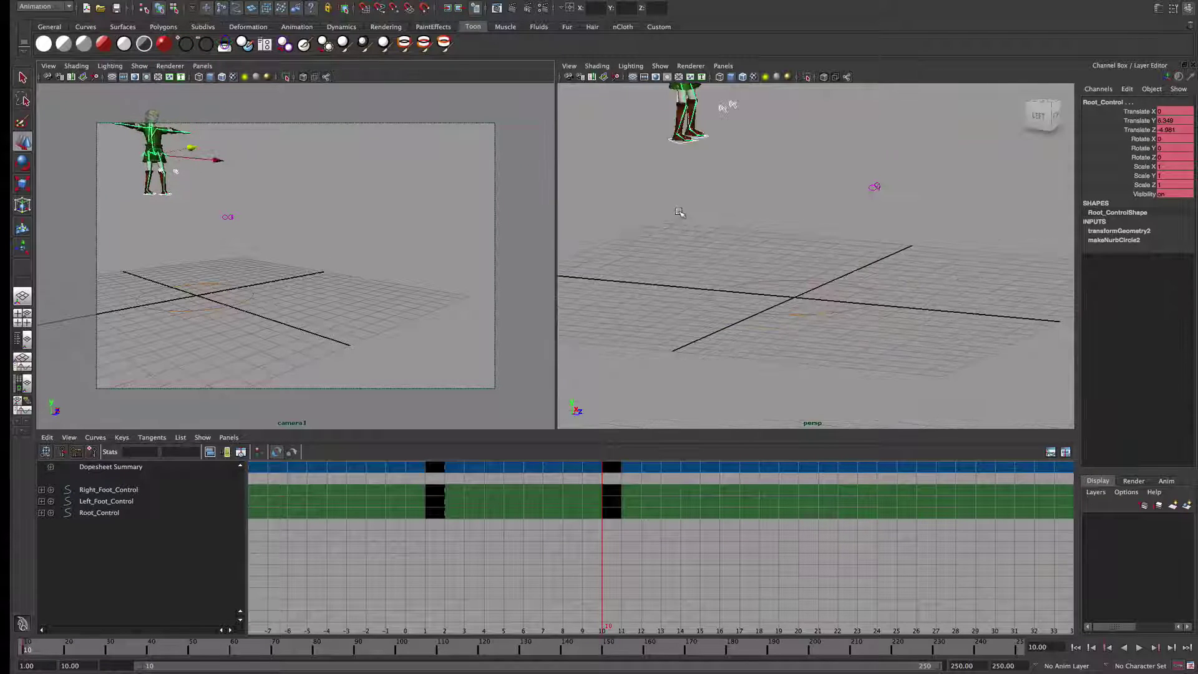
alt+drag(679, 212, 796, 264)
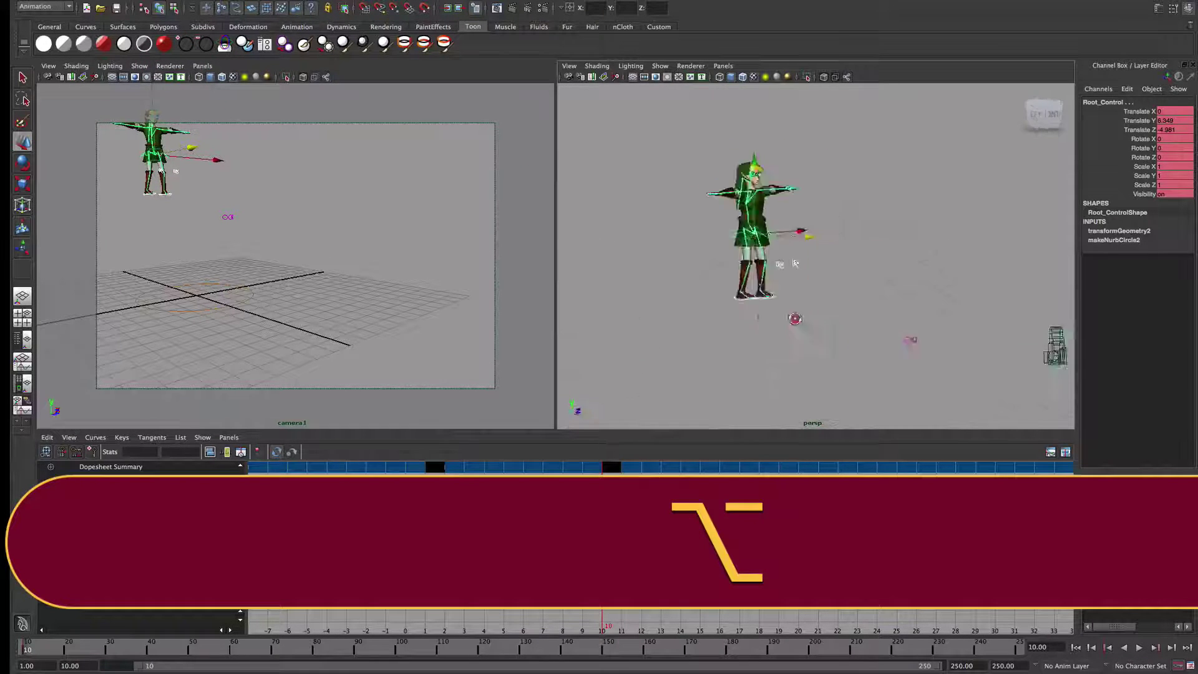
- Raise the root and both foot controls together to about 8.9 units in Translate Y
alt+drag(794, 318, 746, 323)
scroll(747, 323, up, 4)
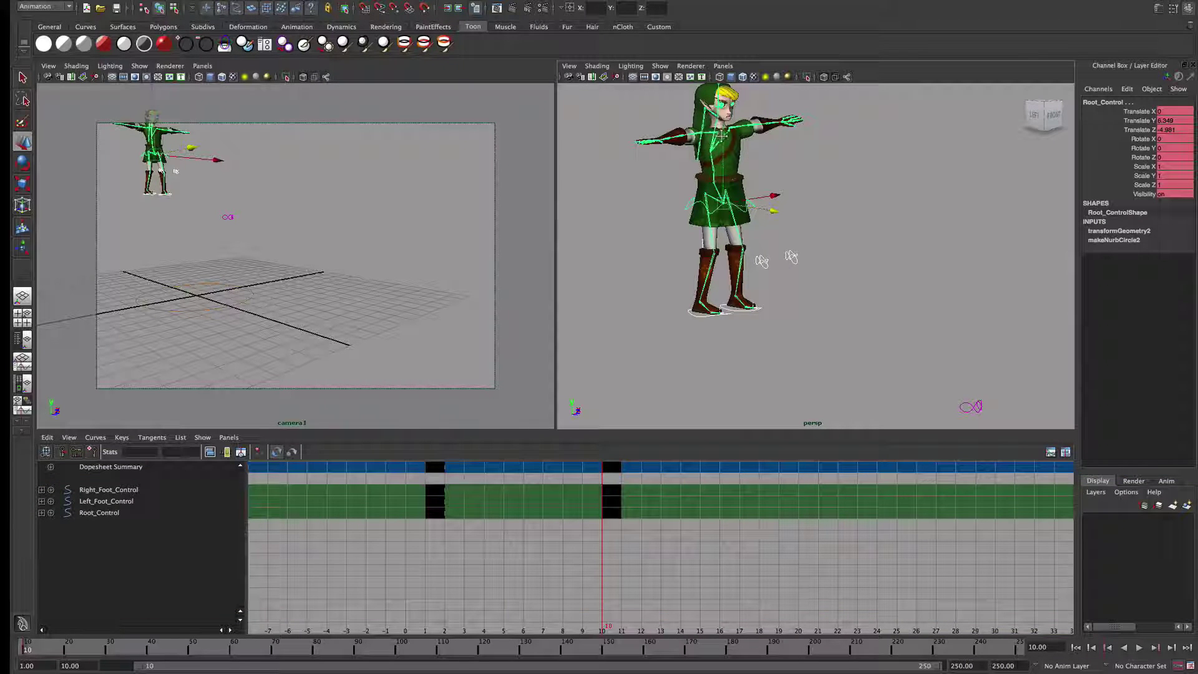
drag(706, 131, 706, 32)
alt+middle_drag(823, 227, 777, 379)
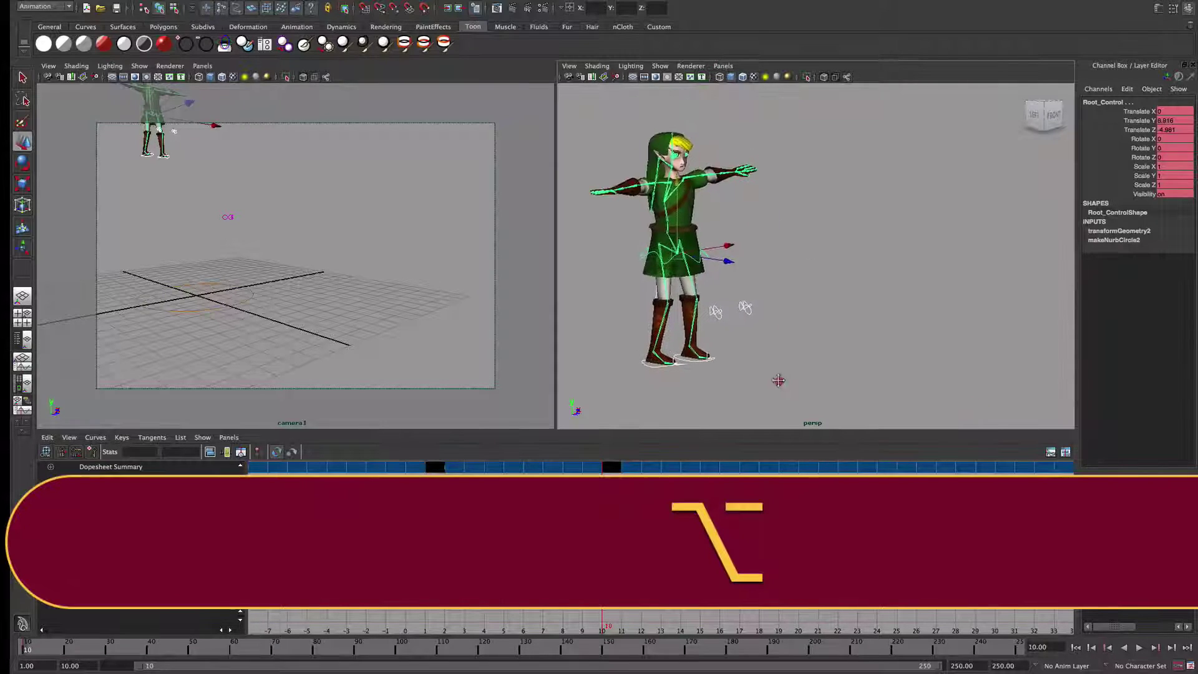
alt+drag(778, 378, 763, 353)
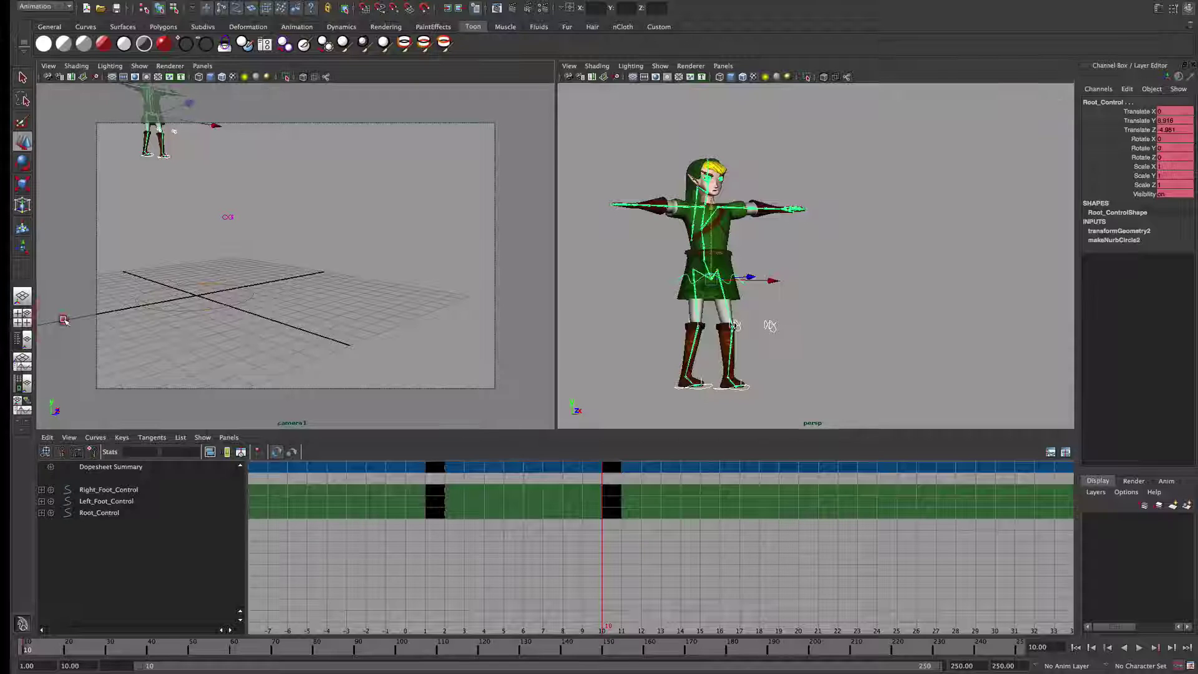
- Raise the left foot control to about 10.47 units in Translate Y and pitch it to about 52 degrees in Rotate X
click(738, 365)
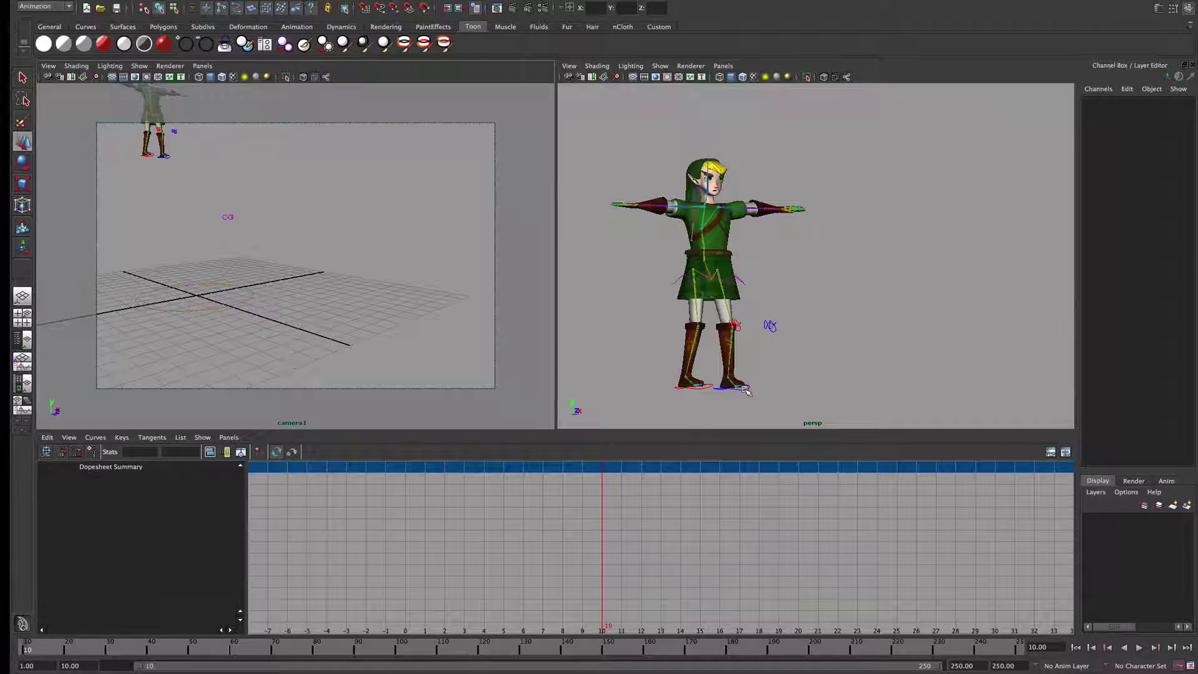
click(744, 388)
drag(727, 317, 748, 354)
key(e)
key(minus)
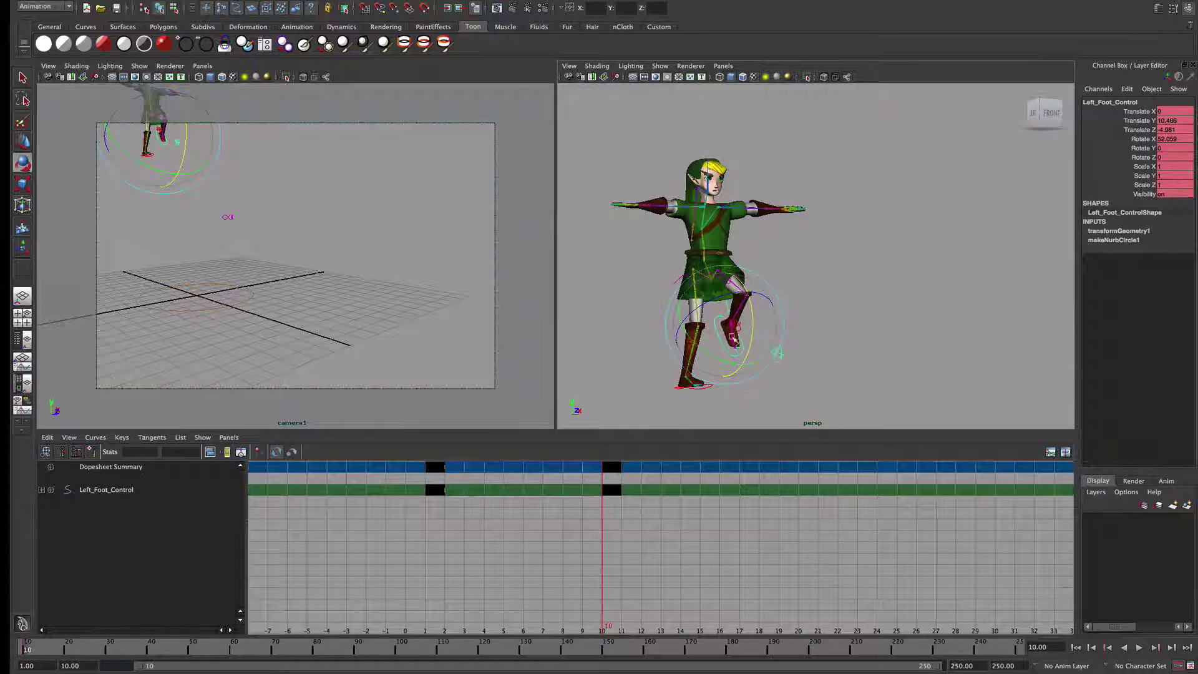
- Pitch the right foot control to about 49 degrees in Rotate X and raise it to about 9.31 in Translate Y
click(684, 387)
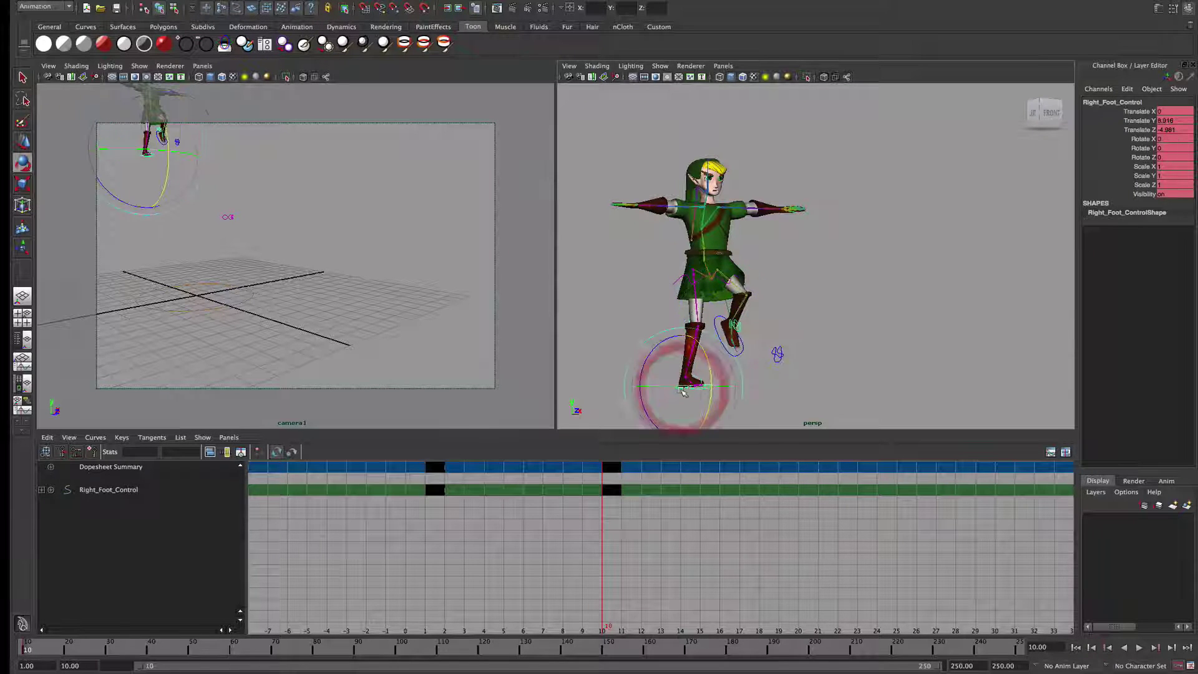
drag(699, 392, 697, 398)
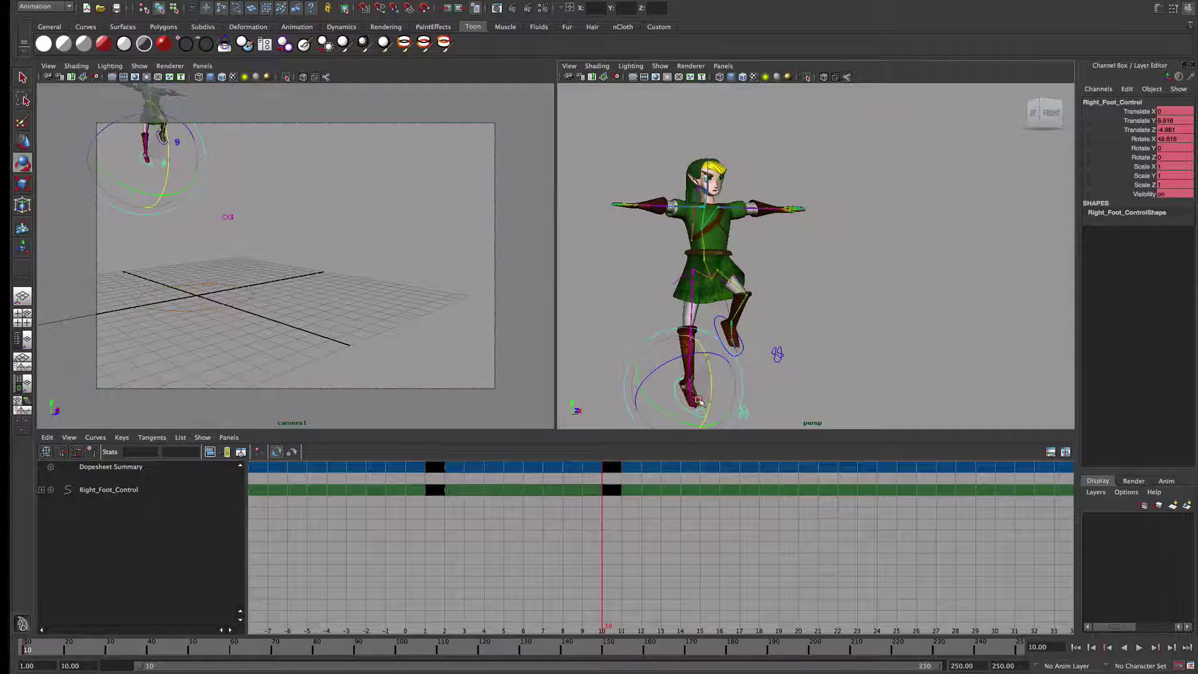
key(w)
drag(683, 348, 733, 358)
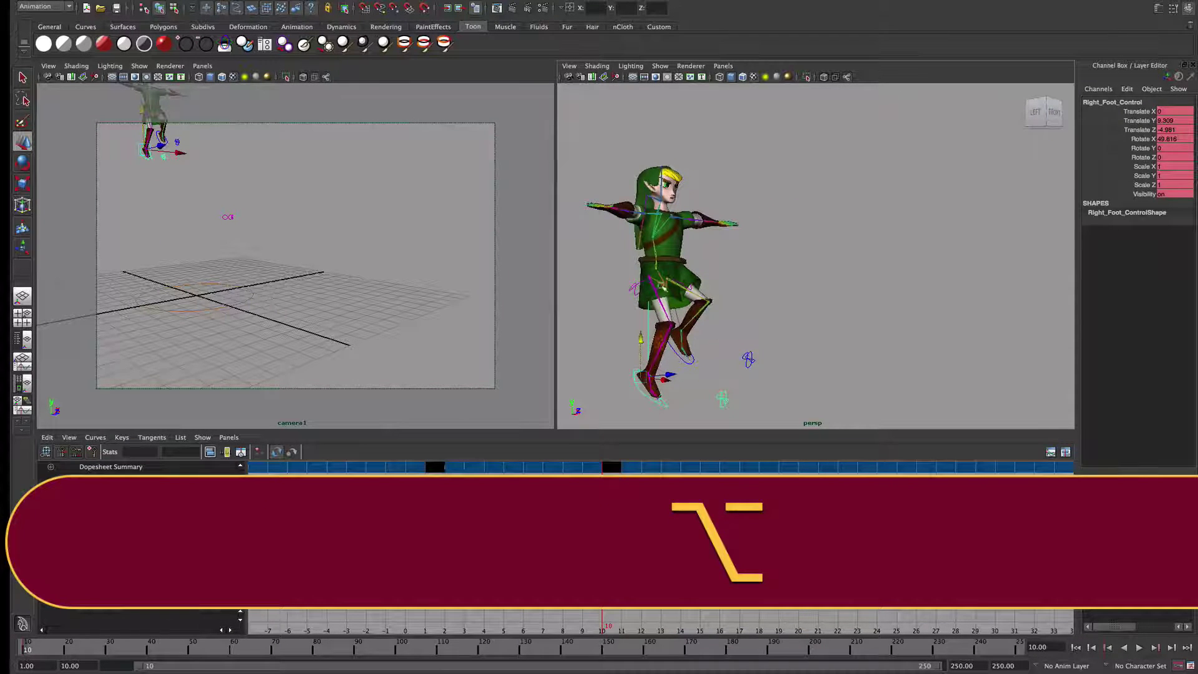
- Lean the root control back about 21 degrees in Rotate X and move the right foot control forward to about -4.08 in Translate Z
click(688, 267)
key(e)
drag(688, 267, 690, 245)
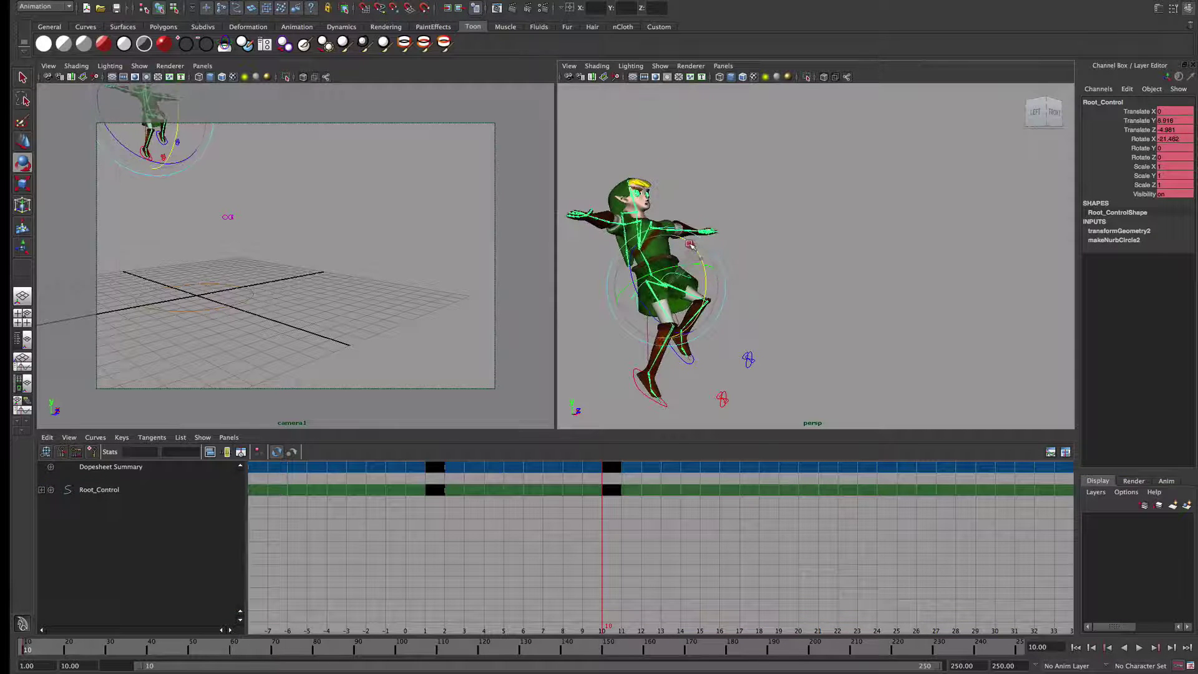
click(651, 397)
key(w)
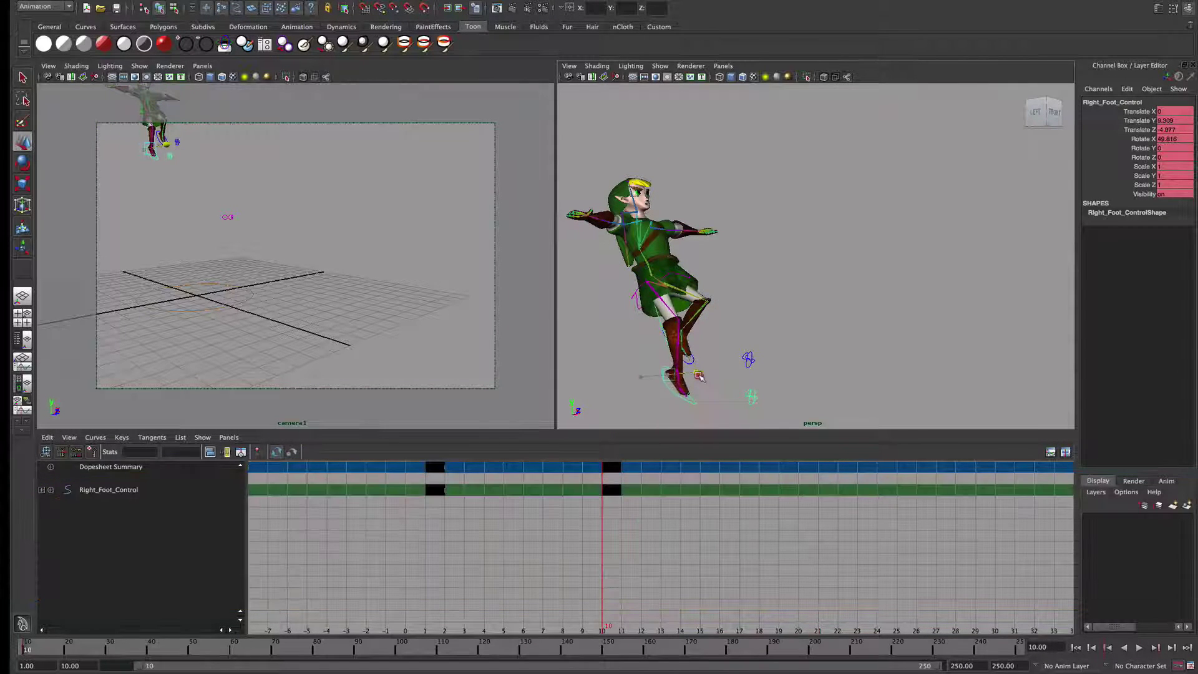
- Move the left foot control to about -0.13, 10.57, -4.52 in Translate X, Y and Z, and turn it outward
click(692, 360)
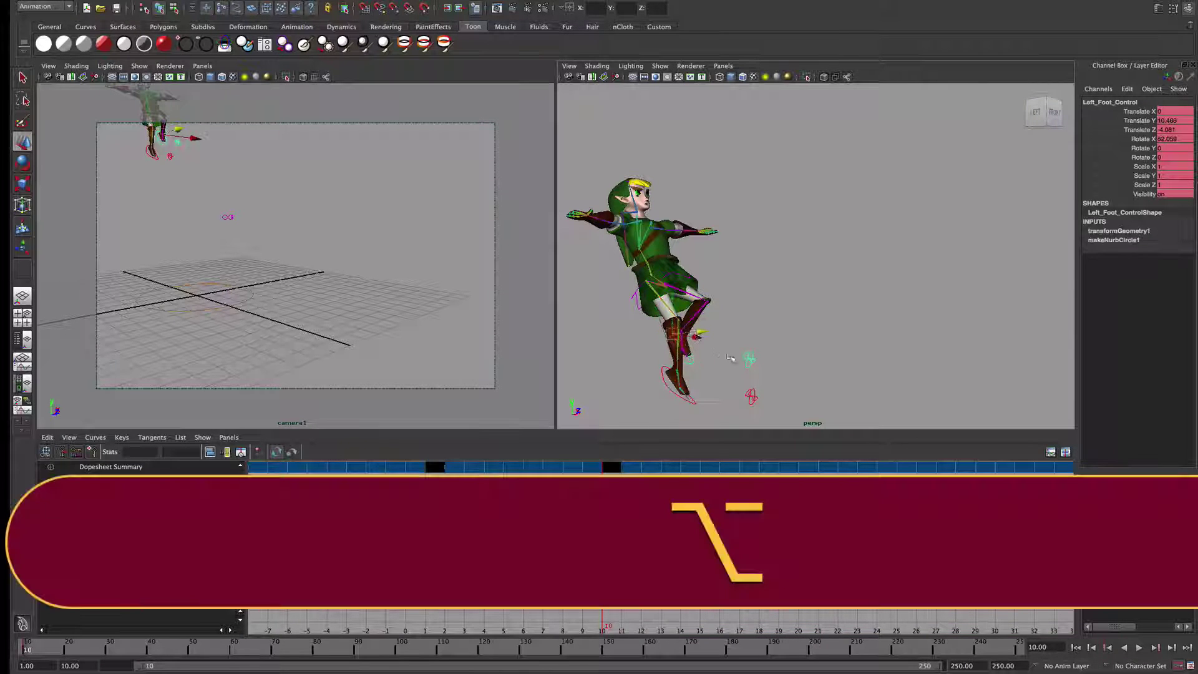
alt+drag(692, 360, 685, 310)
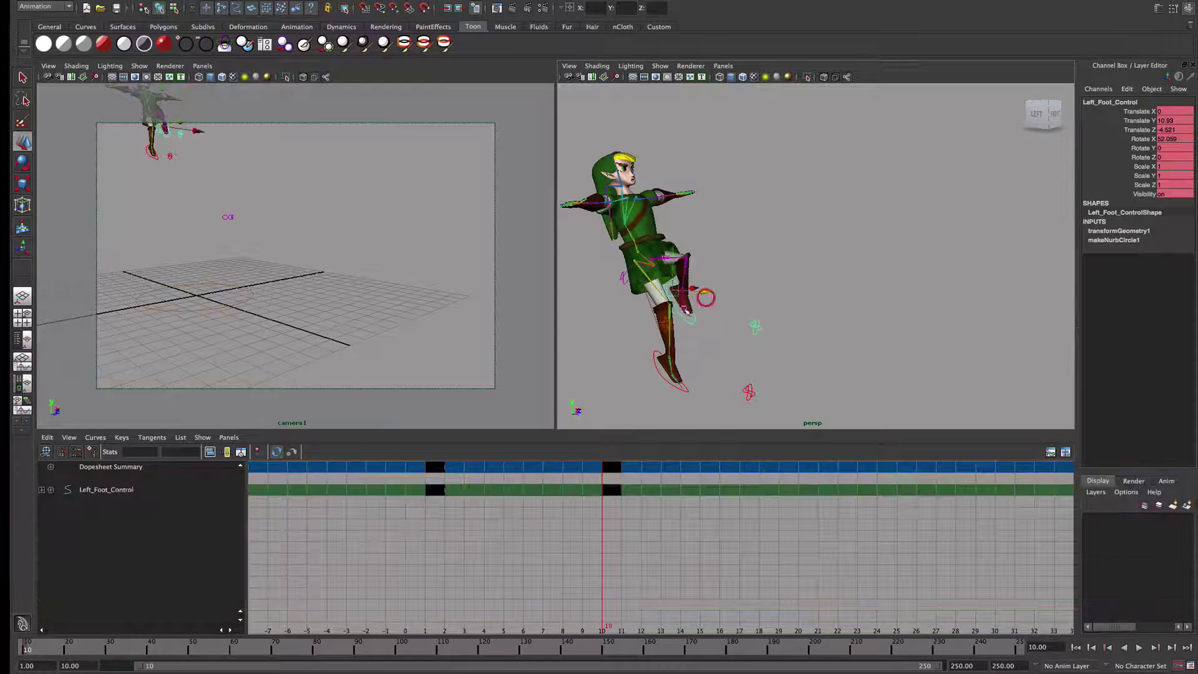
drag(673, 254, 673, 266)
alt+drag(701, 343, 680, 351)
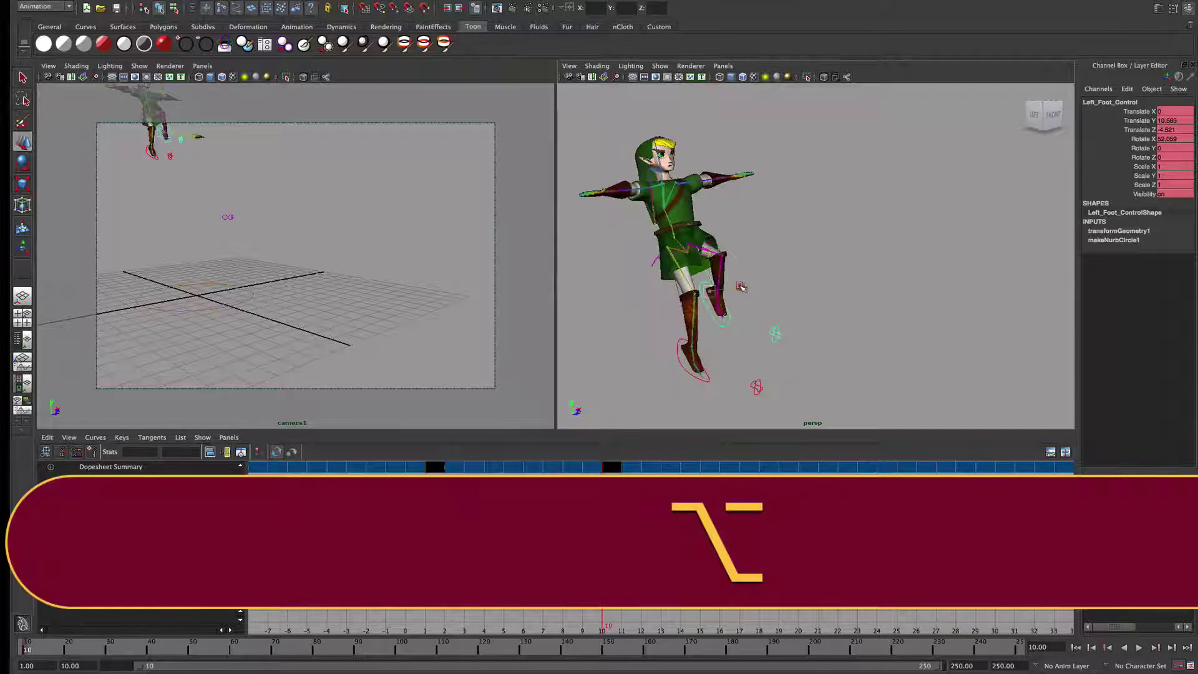
drag(738, 289, 727, 270)
key(e)
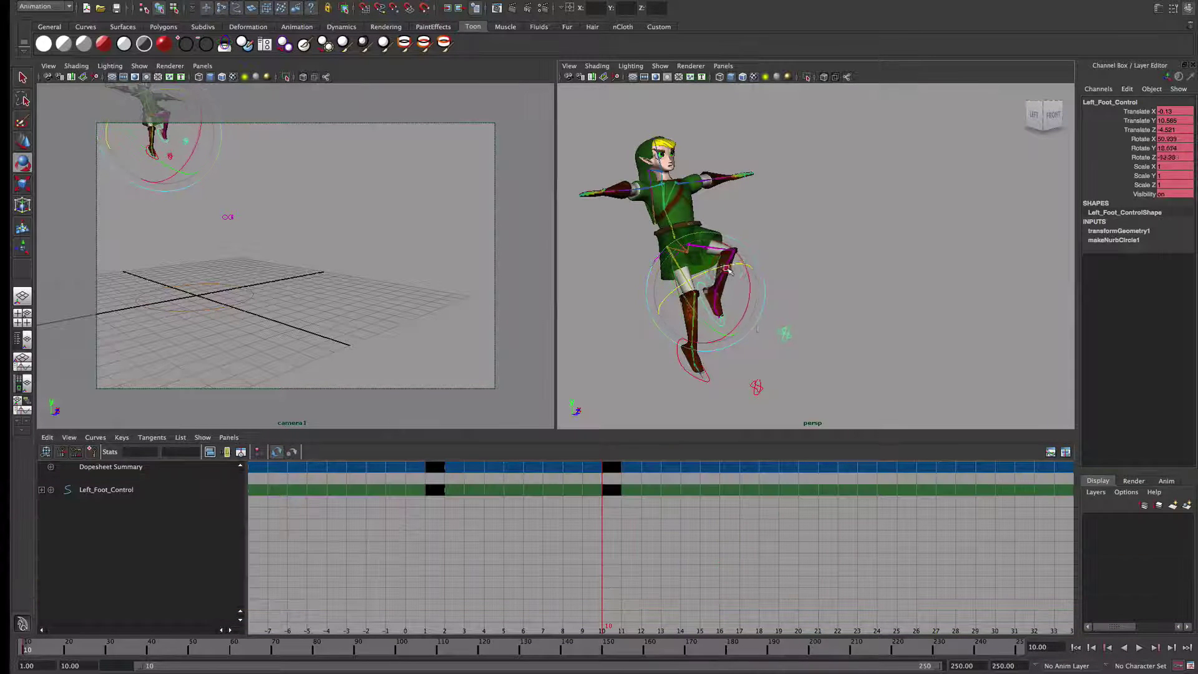
- Raise the left knee control to the height of the bent knee and shift the right knee control
click(787, 335)
key(w)
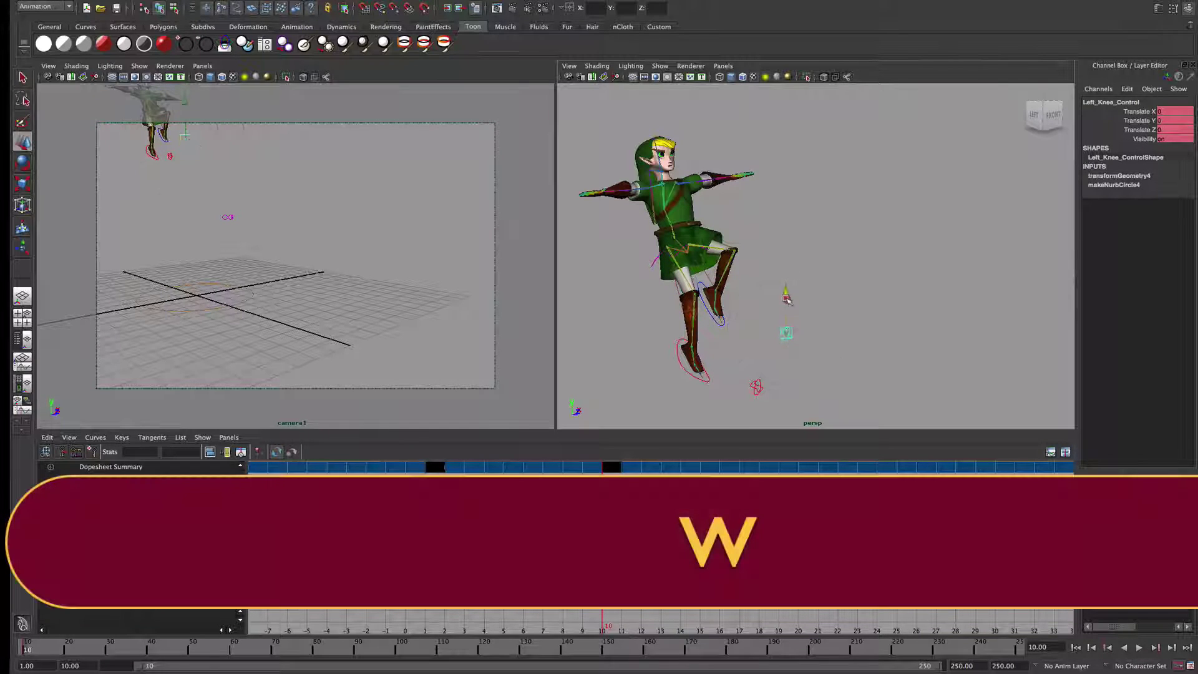
drag(786, 304, 769, 214)
click(756, 385)
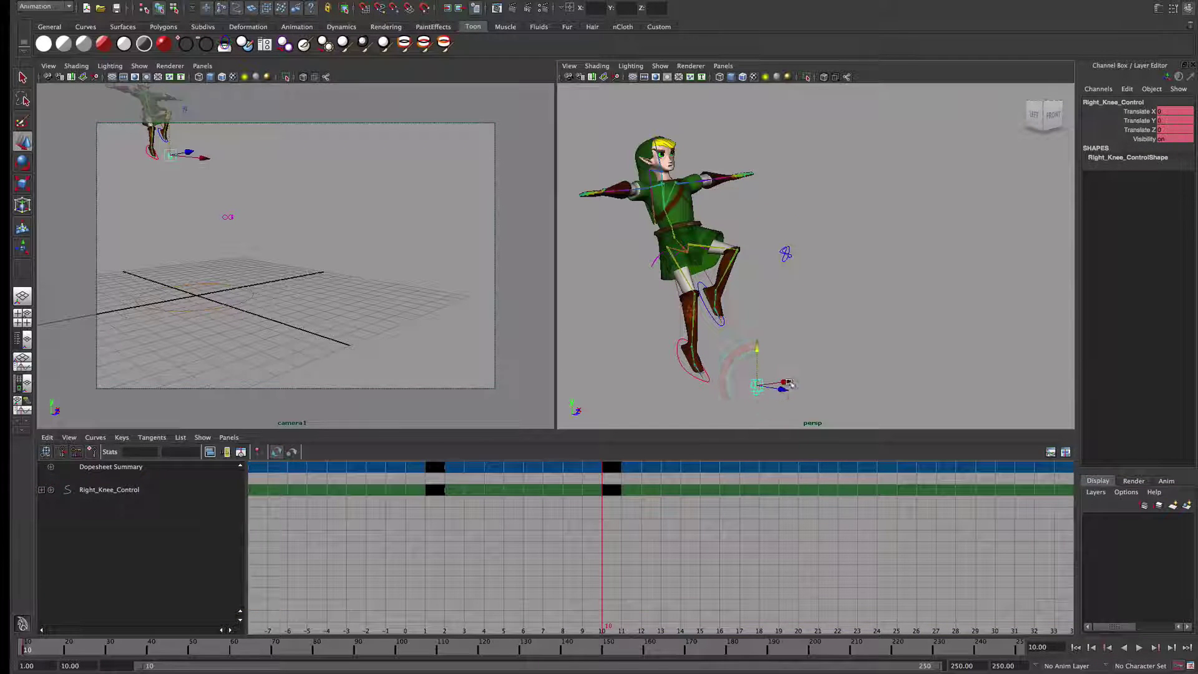
drag(783, 391, 735, 236)
- Bend the torso forward by rotating the waist joint about 12 degrees in Rotate Z and the Gutt joint, and tilt the head down
click(627, 240)
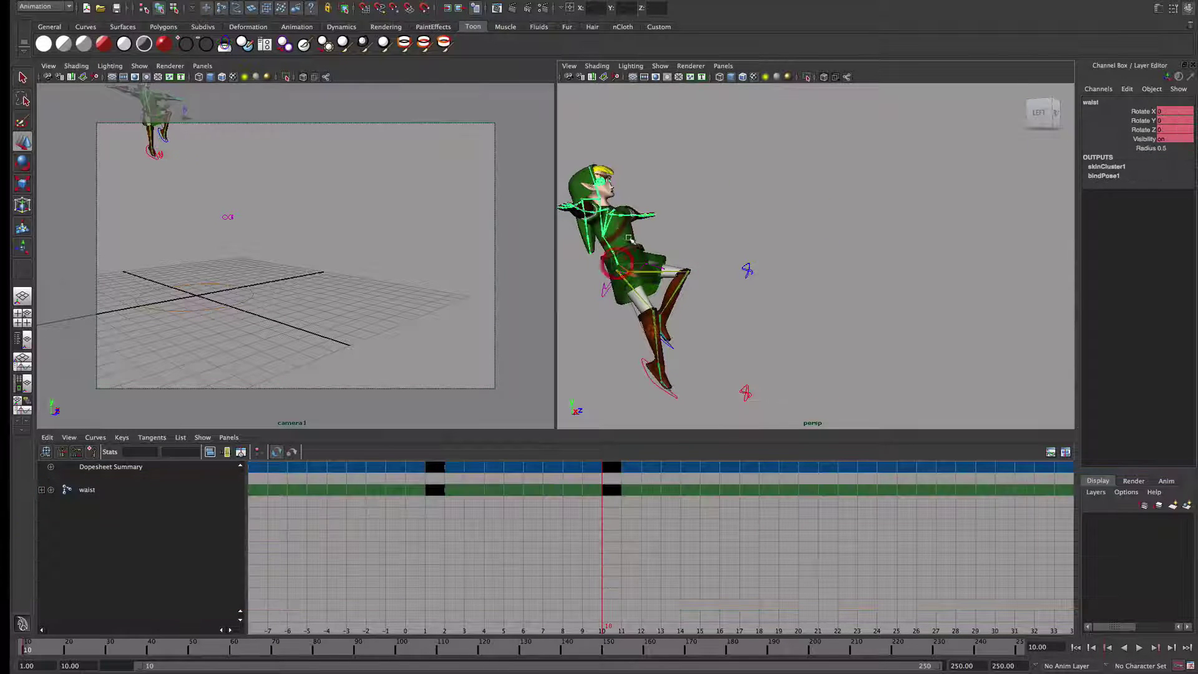
key(e)
drag(648, 227, 659, 237)
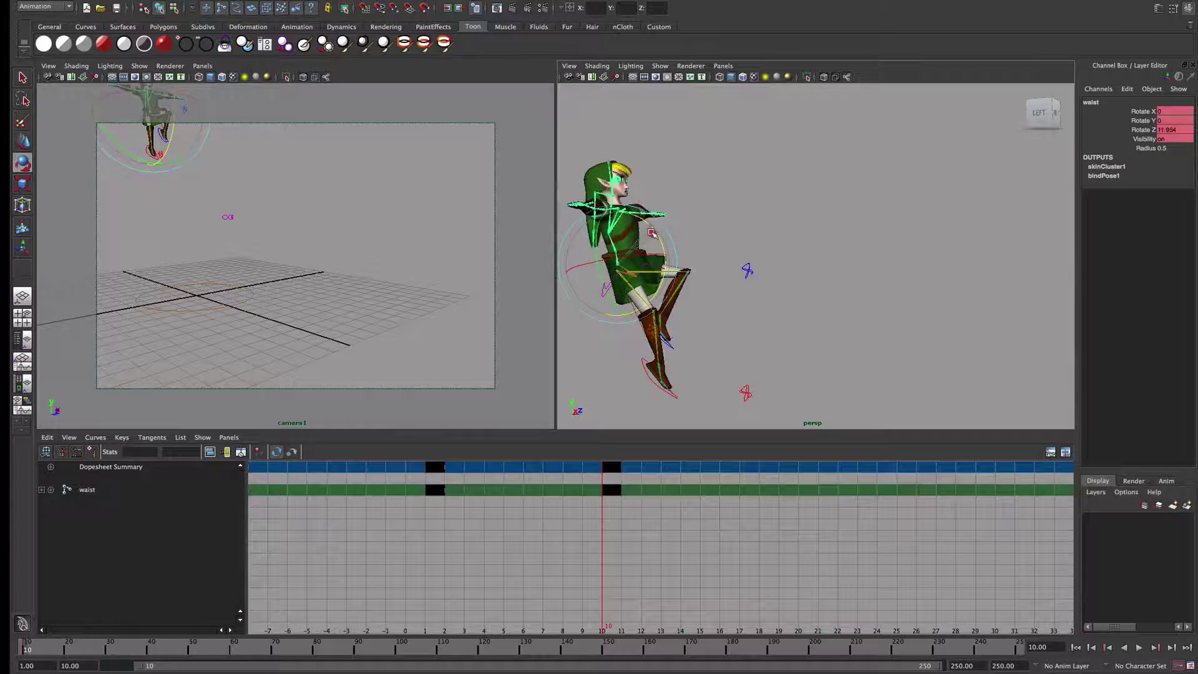
click(707, 240)
click(676, 217)
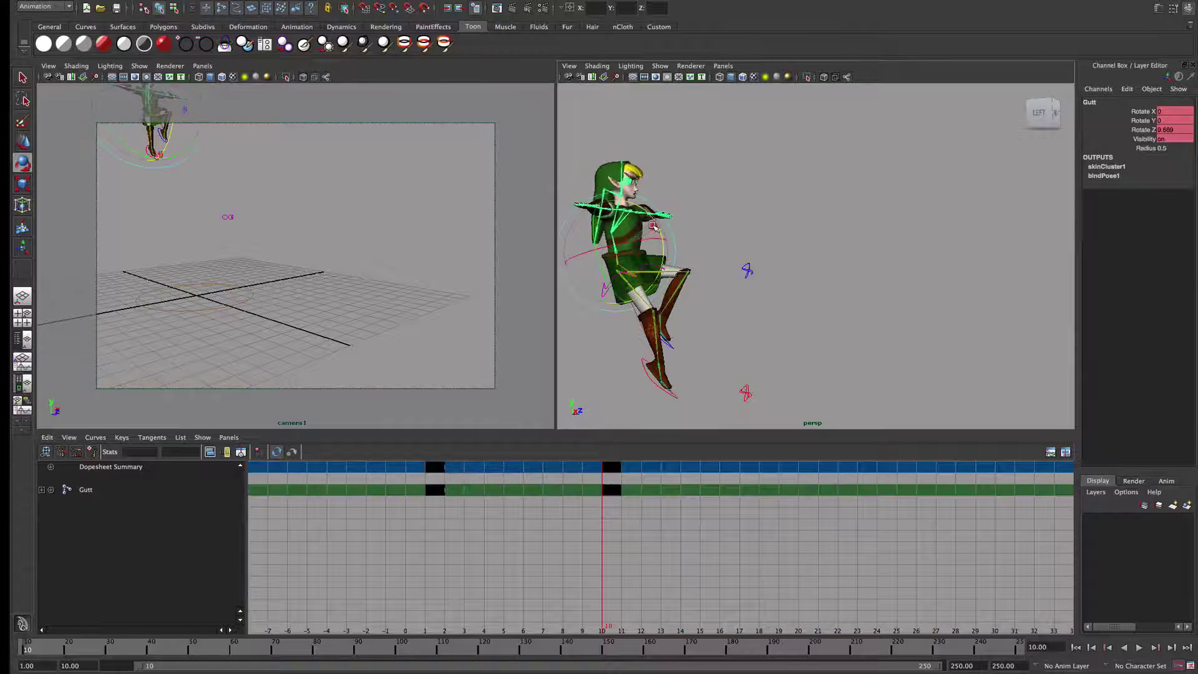
click(621, 198)
mouse_move(654, 163)
mouse_down()
mouse_move(659, 184)
mouse_move(628, 150)
mouse_move(663, 131)
mouse_move(666, 161)
mouse_up()
- Curl the tail of the hat upward by rotating its joints, including Hat_Mid and Hat_Tip
click(629, 151)
click(736, 173)
click(618, 147)
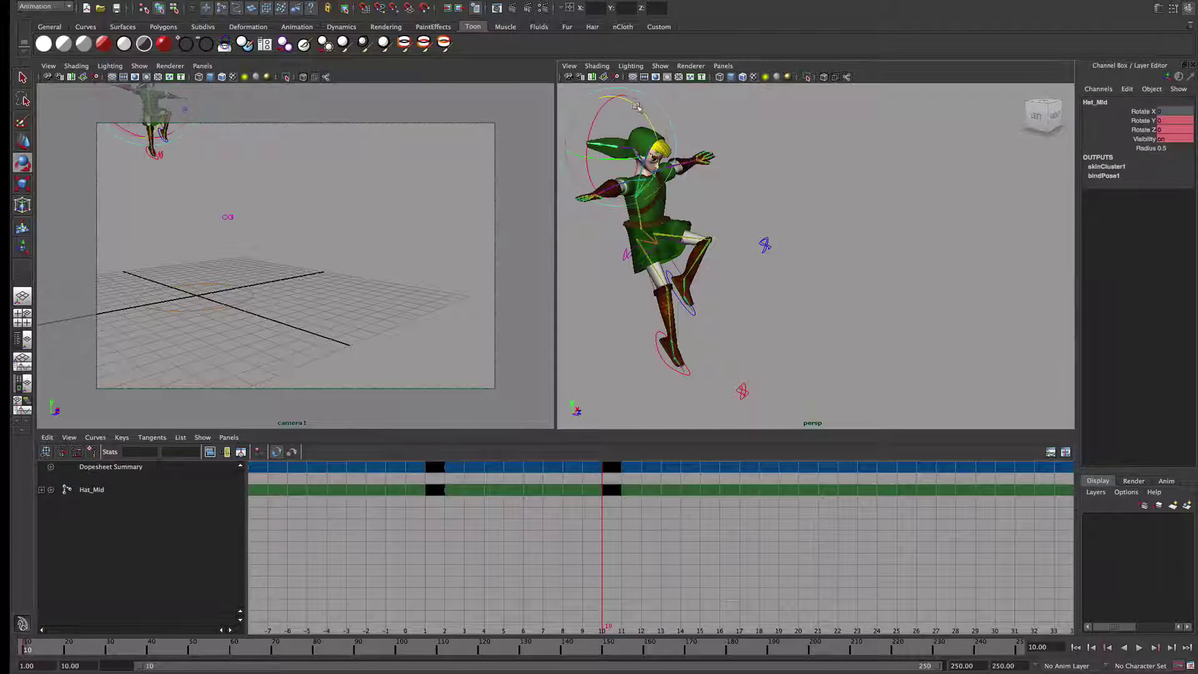
click(709, 126)
click(604, 133)
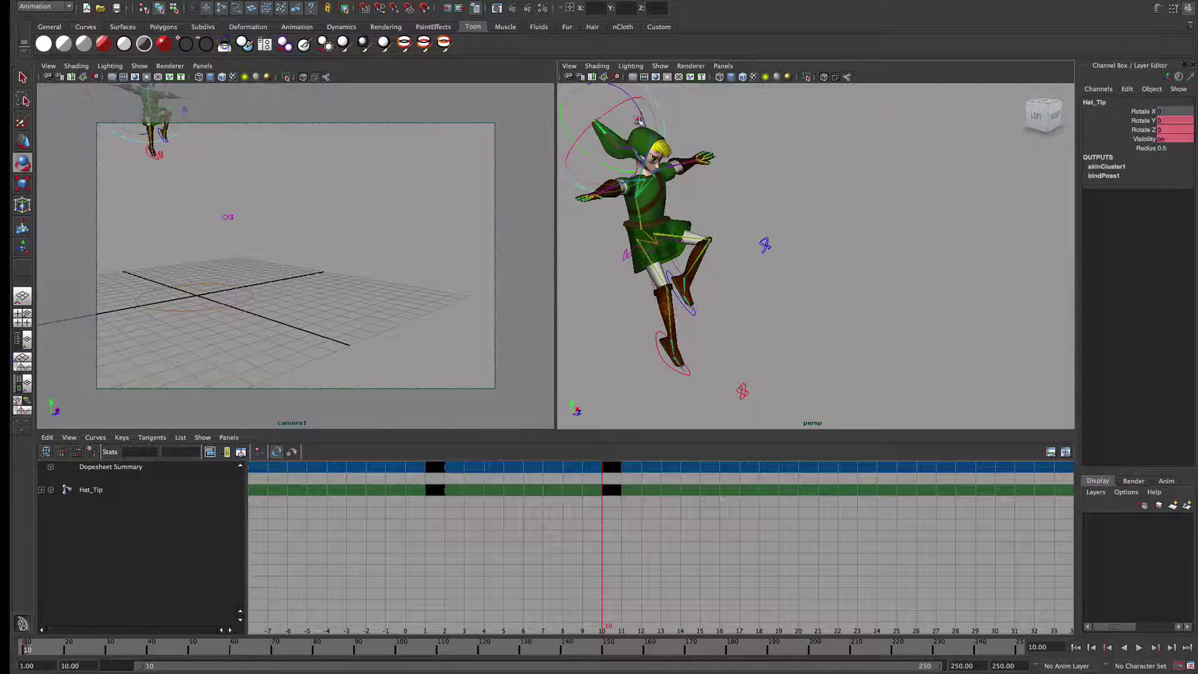
alt+drag(749, 249, 686, 249)
click(815, 231)
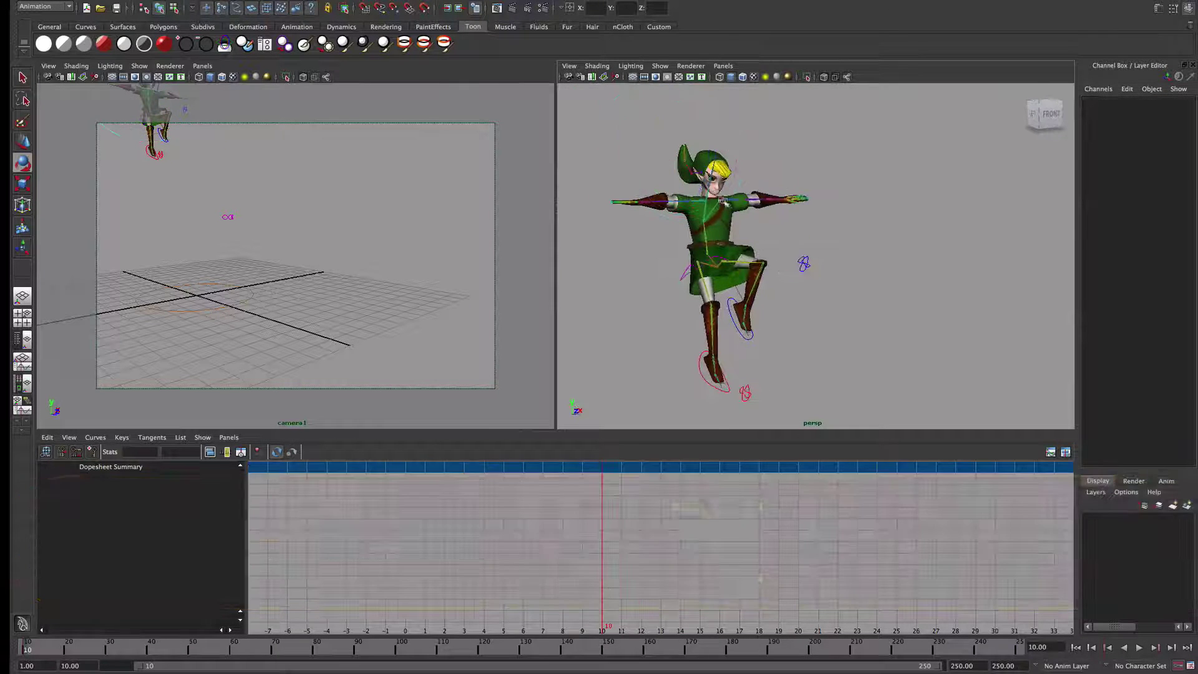
- Raise the left arm by rotating Clav_Lft upward and Shoulder_Lft to about -49.7 degrees in Rotate X
click(728, 198)
alt+drag(795, 205, 779, 251)
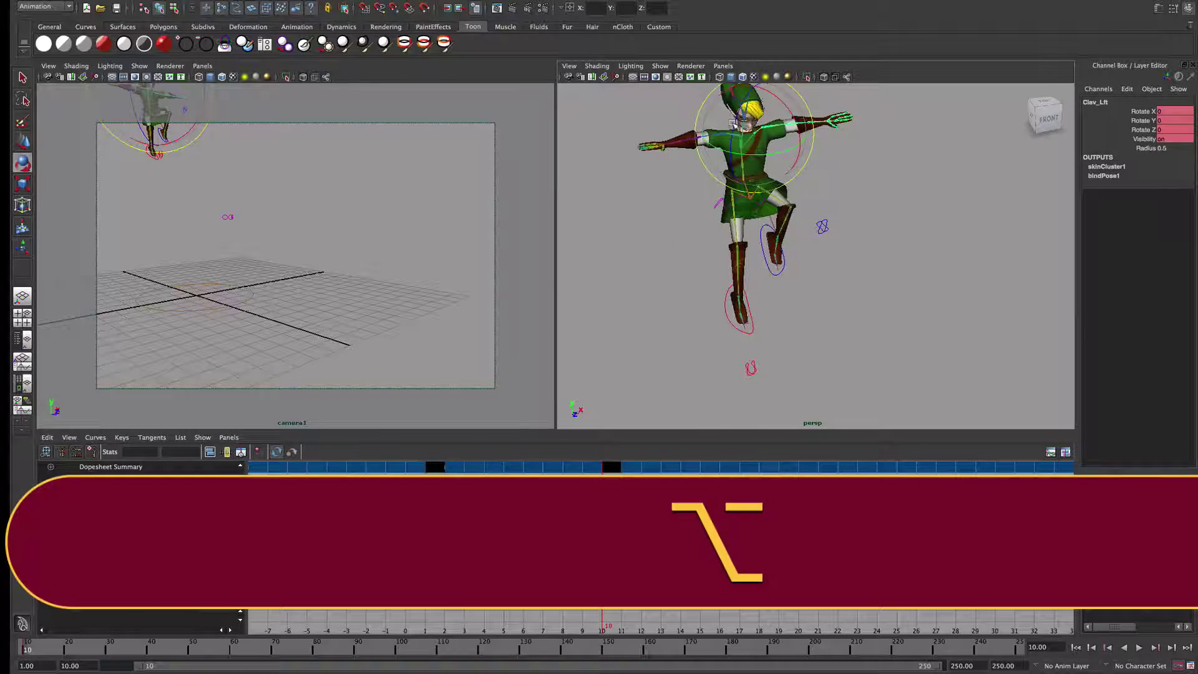
drag(731, 120, 758, 106)
click(859, 155)
click(764, 124)
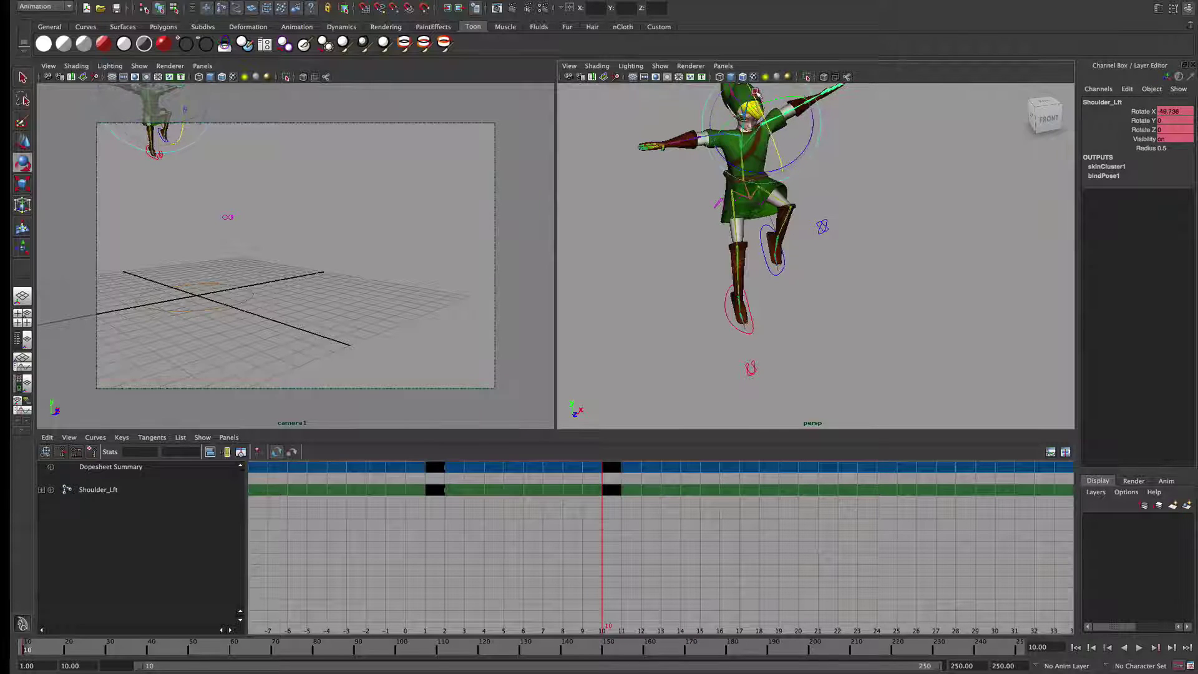
click(876, 188)
- Bend the raised left arm slightly inward at the Elbow_Lft joint
click(787, 107)
drag(787, 108, 745, 111)
click(877, 177)
click(786, 118)
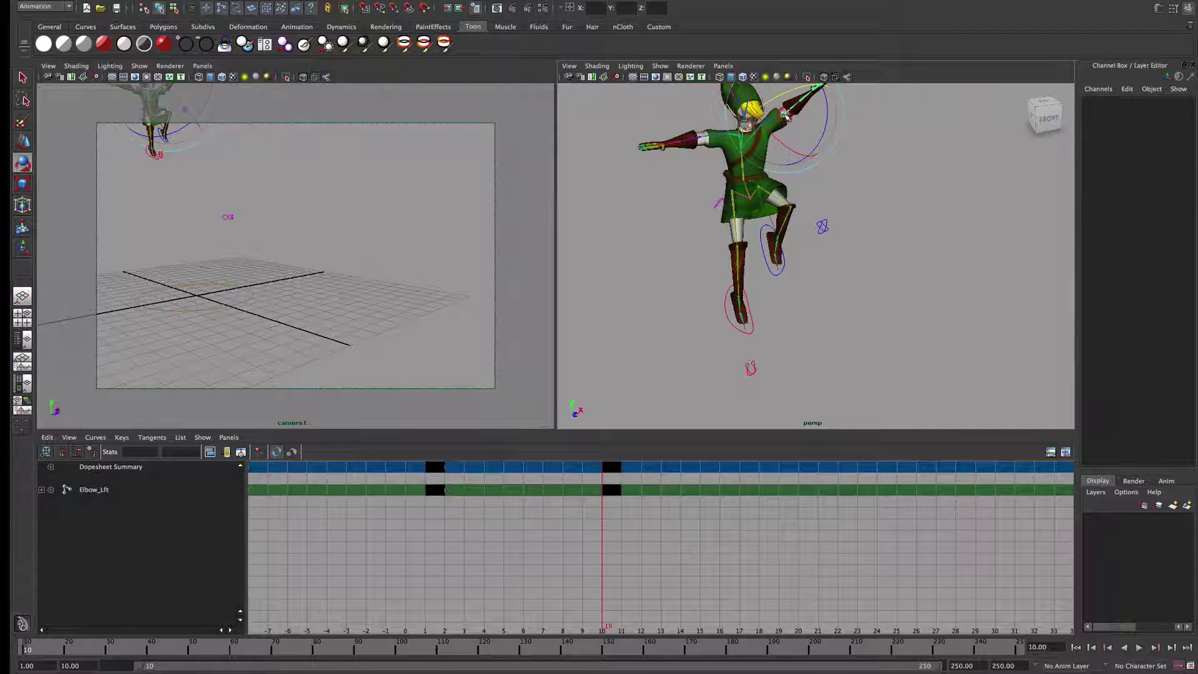
click(907, 204)
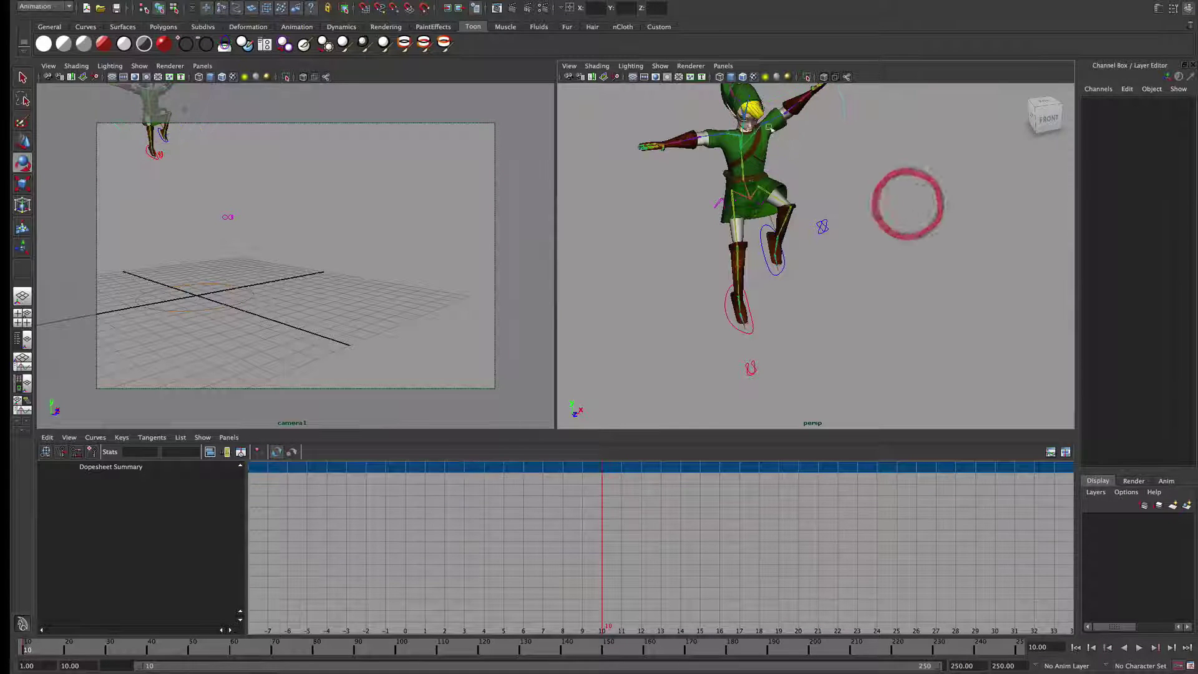
click(765, 125)
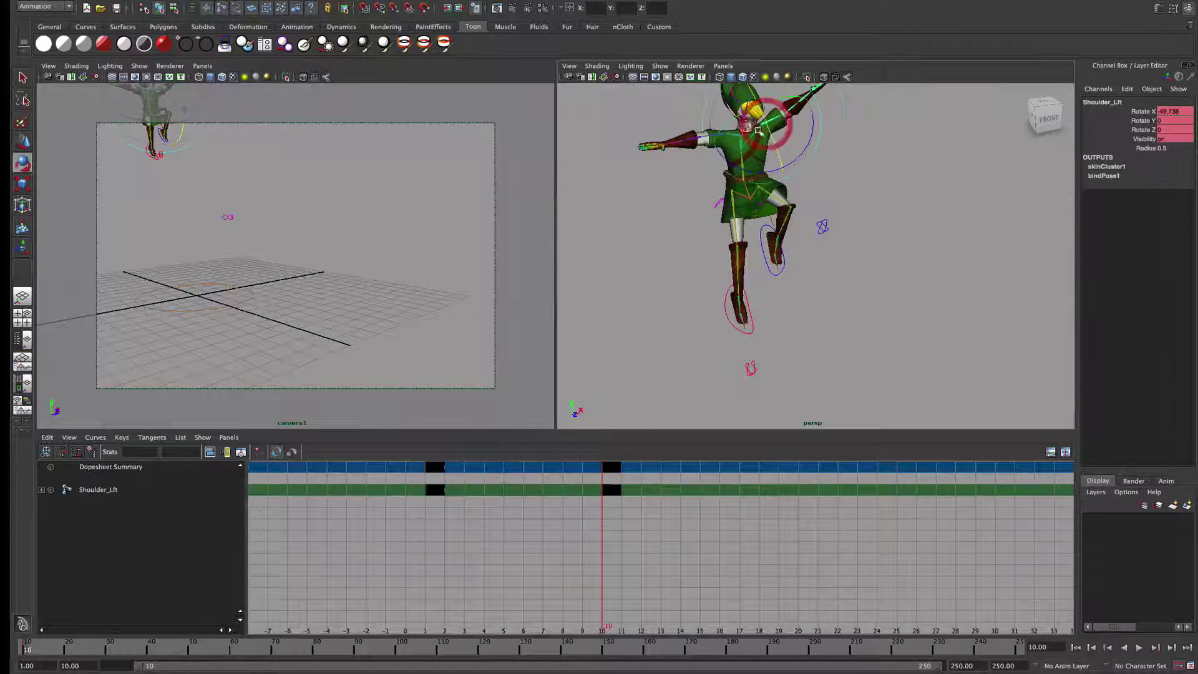
click(657, 226)
- Raise the right arm with Shoulder_Rgt at about -71 degrees in Rotate X, and bend Elbow_Rgt to about -26.4 in Rotate Y
click(709, 134)
drag(699, 93, 721, 85)
drag(752, 140, 753, 91)
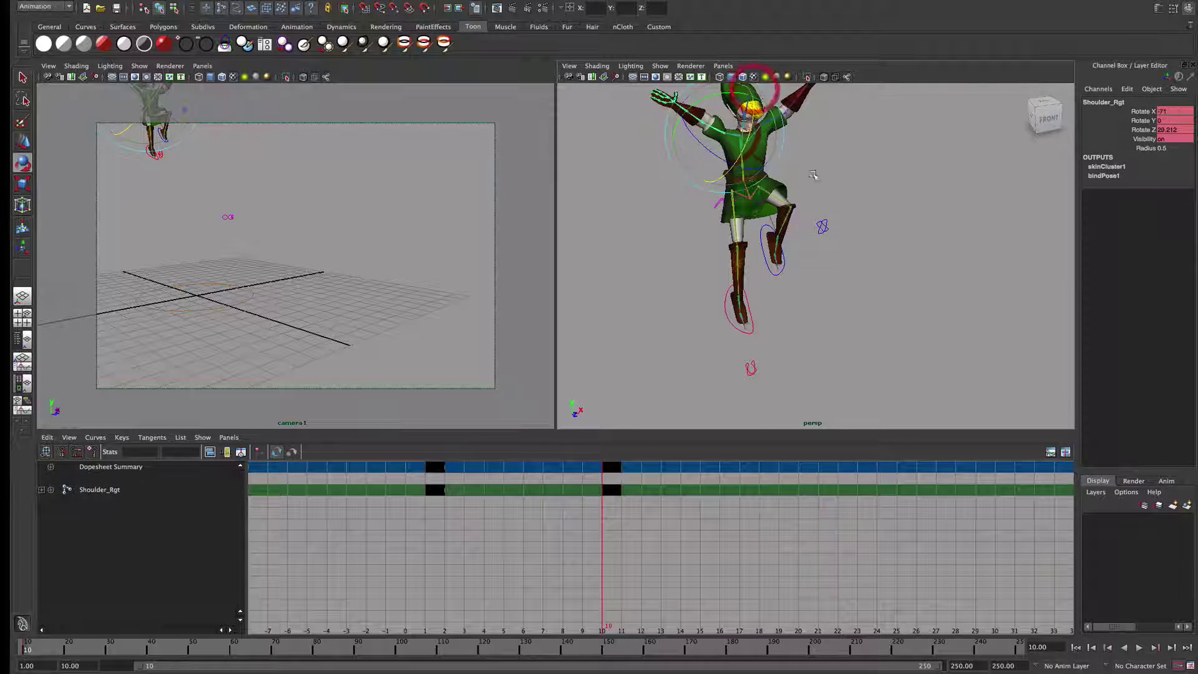
click(818, 174)
click(701, 123)
drag(680, 87, 468, 479)
- Bend the right wrist to about -20.7 degrees in Rotate Y and rotate the left wrist to pose the hand
alt+drag(882, 302, 933, 259)
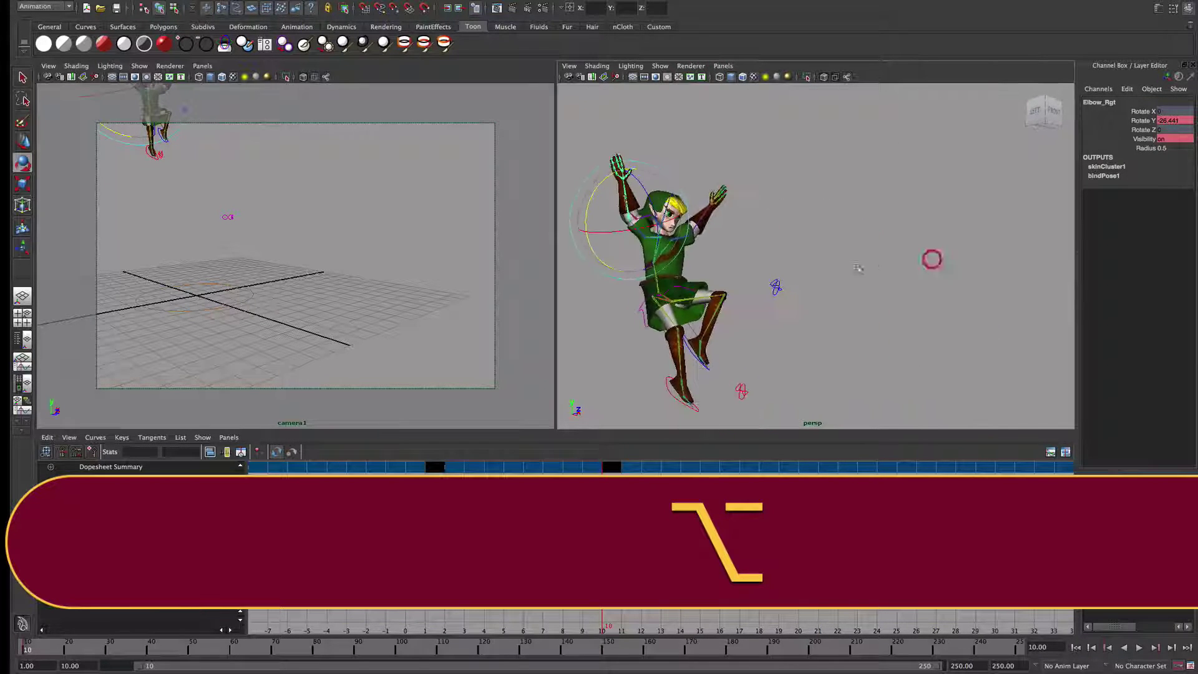
scroll(768, 305, up, 4)
alt+drag(740, 254, 939, 194)
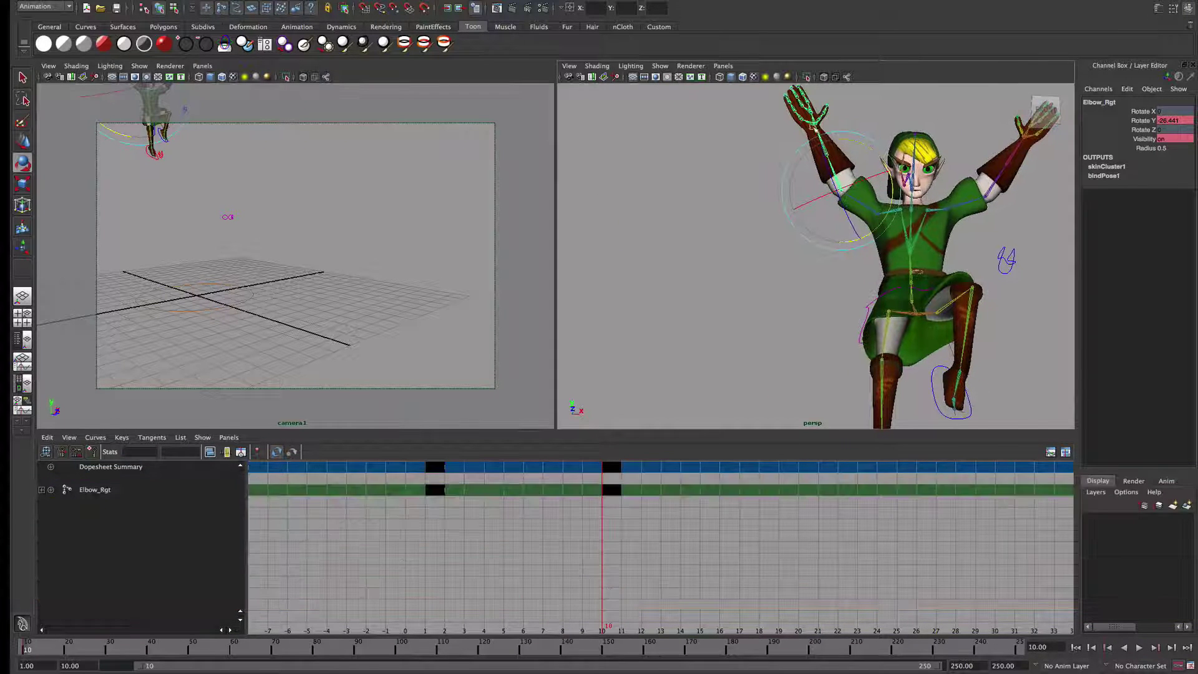
click(816, 123)
drag(856, 153, 842, 165)
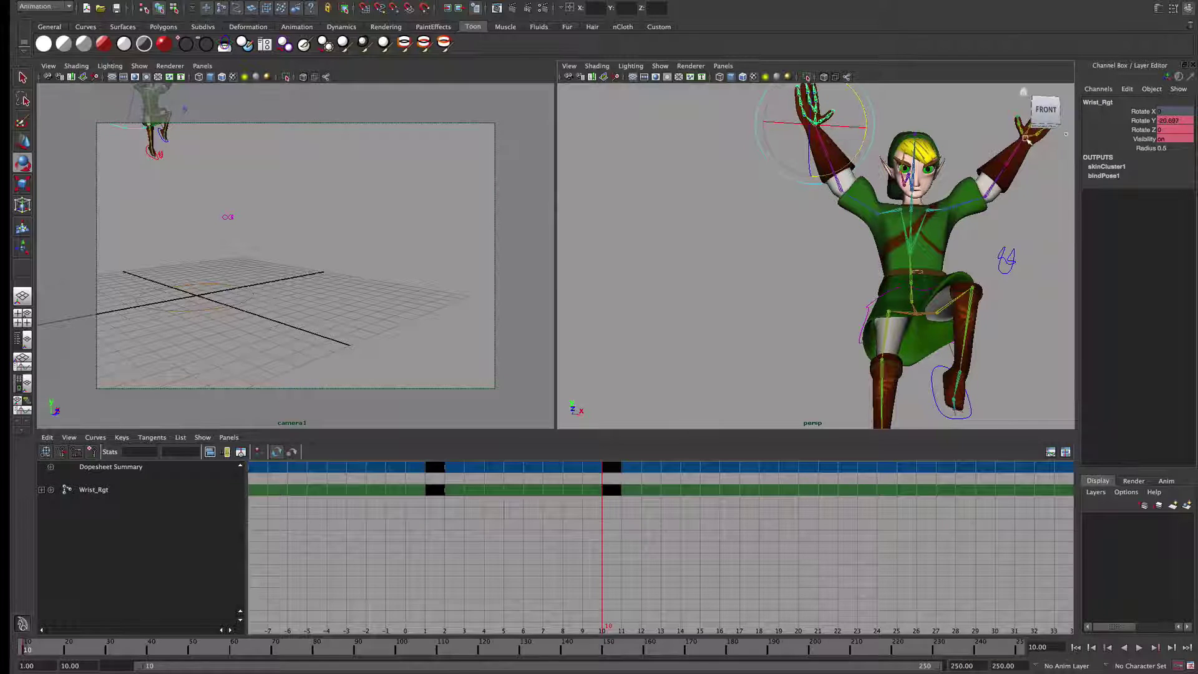
click(1024, 137)
alt+middle_drag(966, 170, 846, 193)
drag(851, 166, 876, 243)
- Twist the raised forearms by rotating the Forearm_Rgt and Forearm_Lft joints
alt+middle_drag(929, 216, 914, 310)
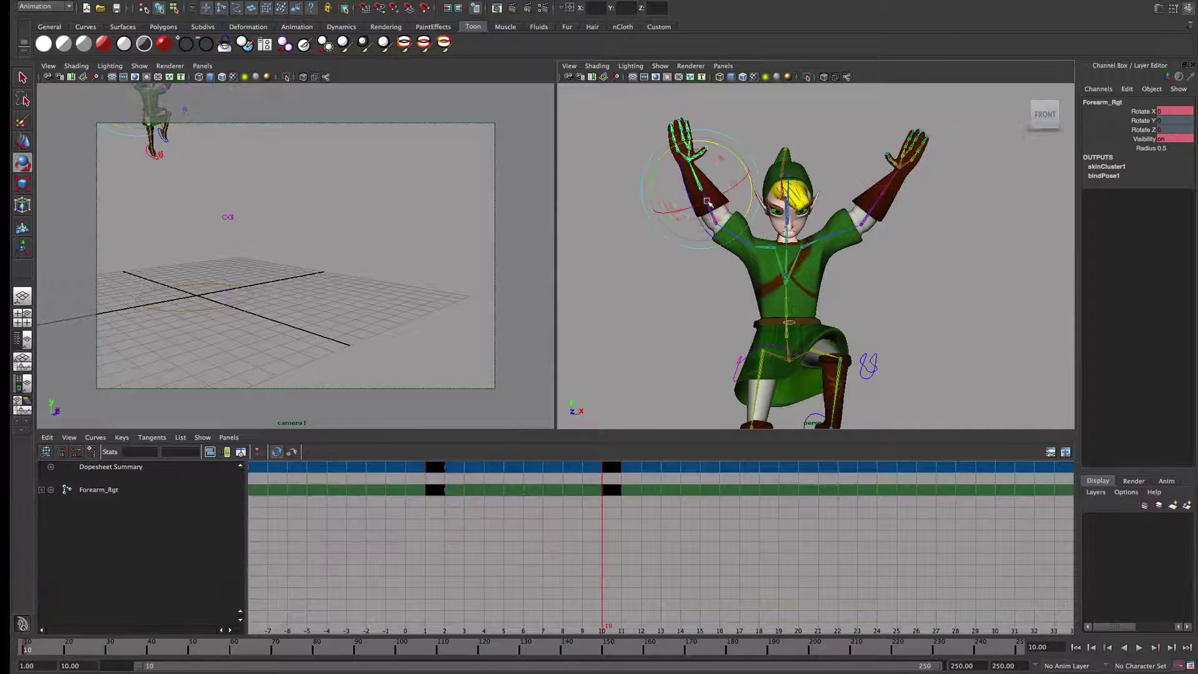
click(879, 206)
drag(879, 206, 854, 187)
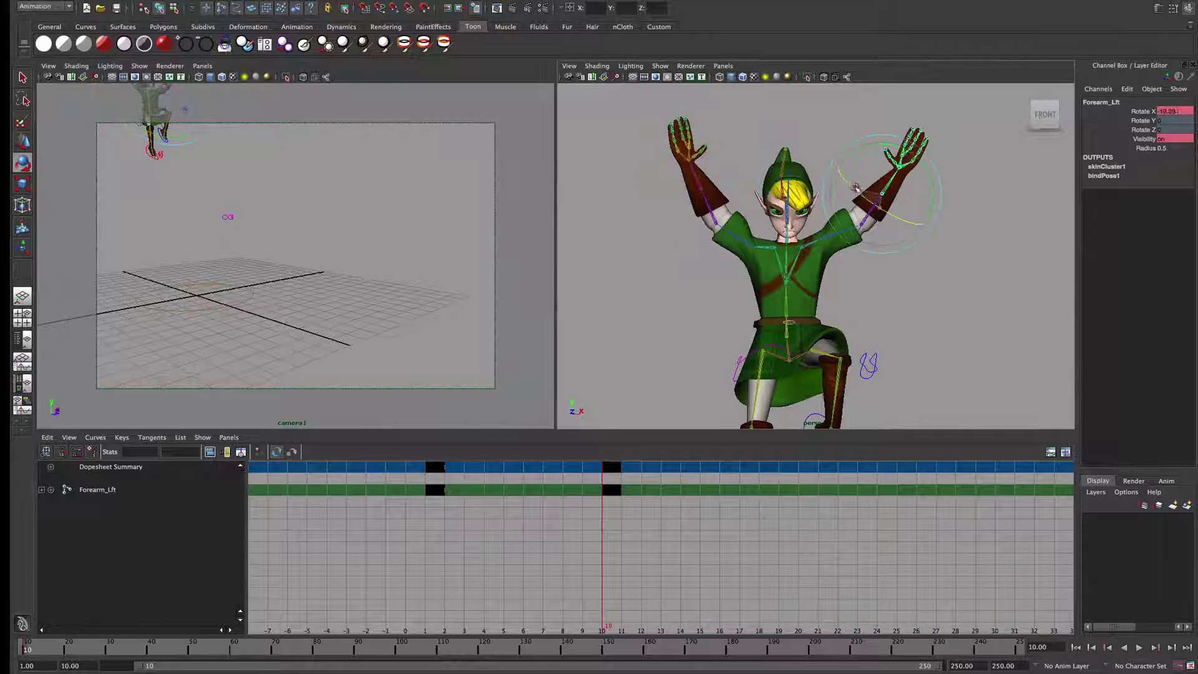
- Spread the right hand by rotating Hand_In_Rgt to about -3.4 degrees and Hand_Out_Rgt to about 7 degrees in Rotate Y
click(695, 137)
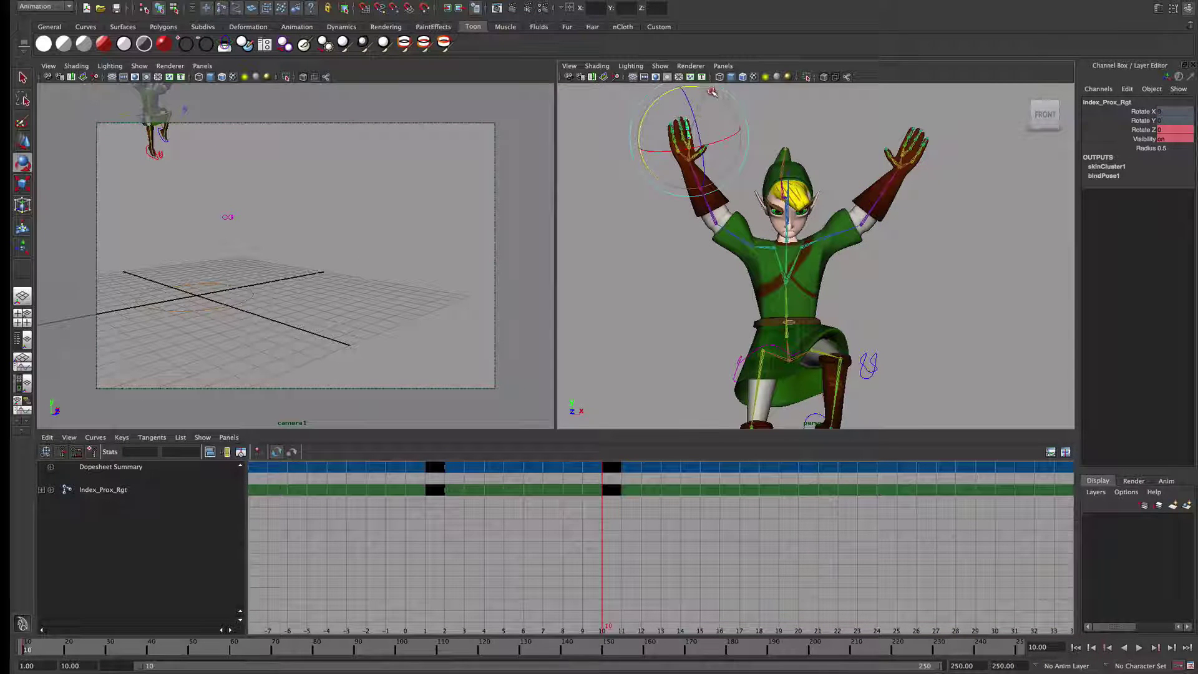
alt+right_drag(822, 171, 834, 170)
alt+middle_drag(834, 170, 838, 290)
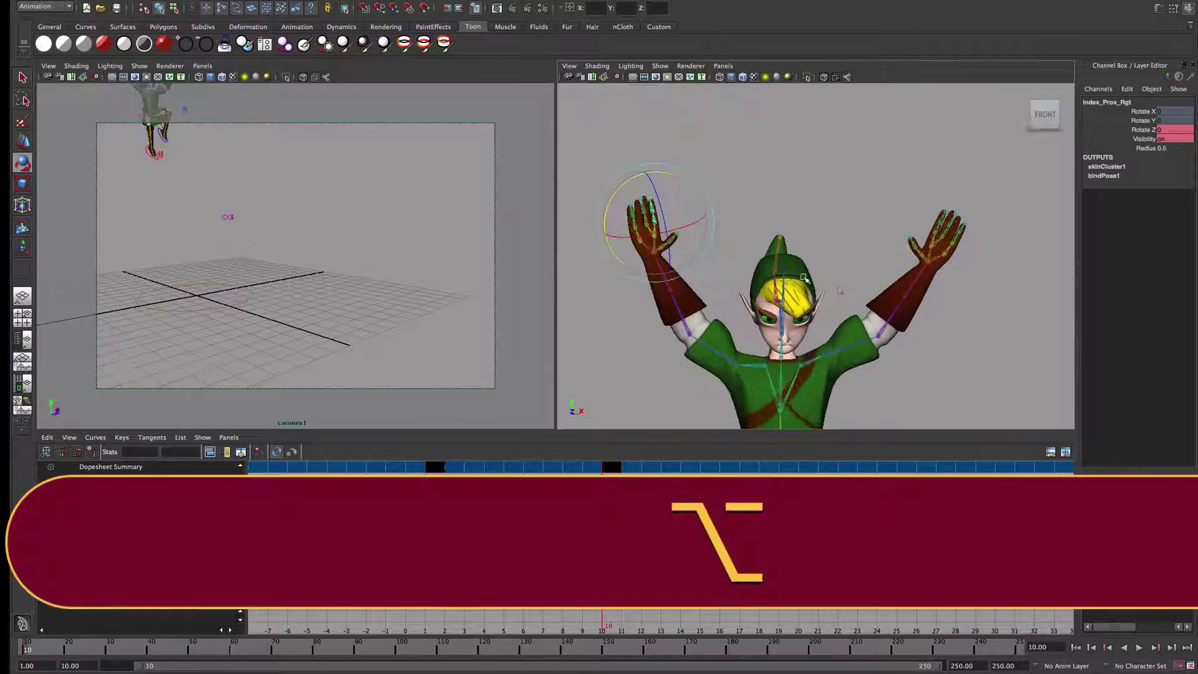
drag(662, 202, 657, 195)
click(589, 257)
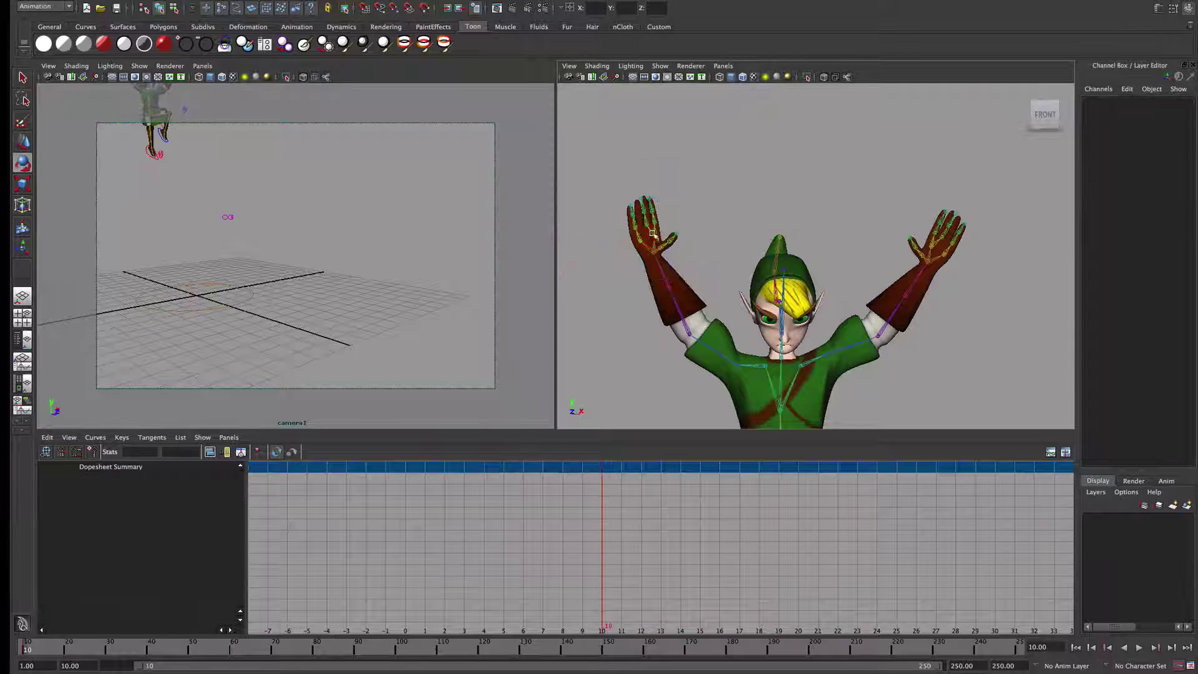
click(655, 237)
drag(608, 237, 614, 257)
click(591, 259)
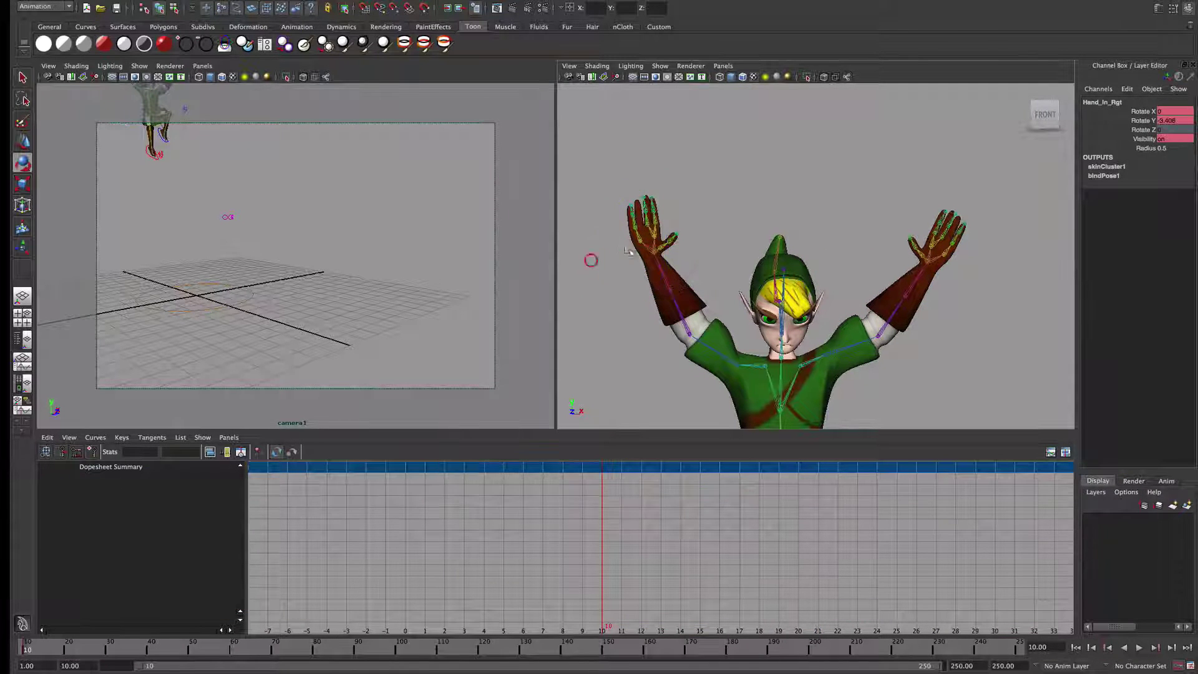
click(636, 206)
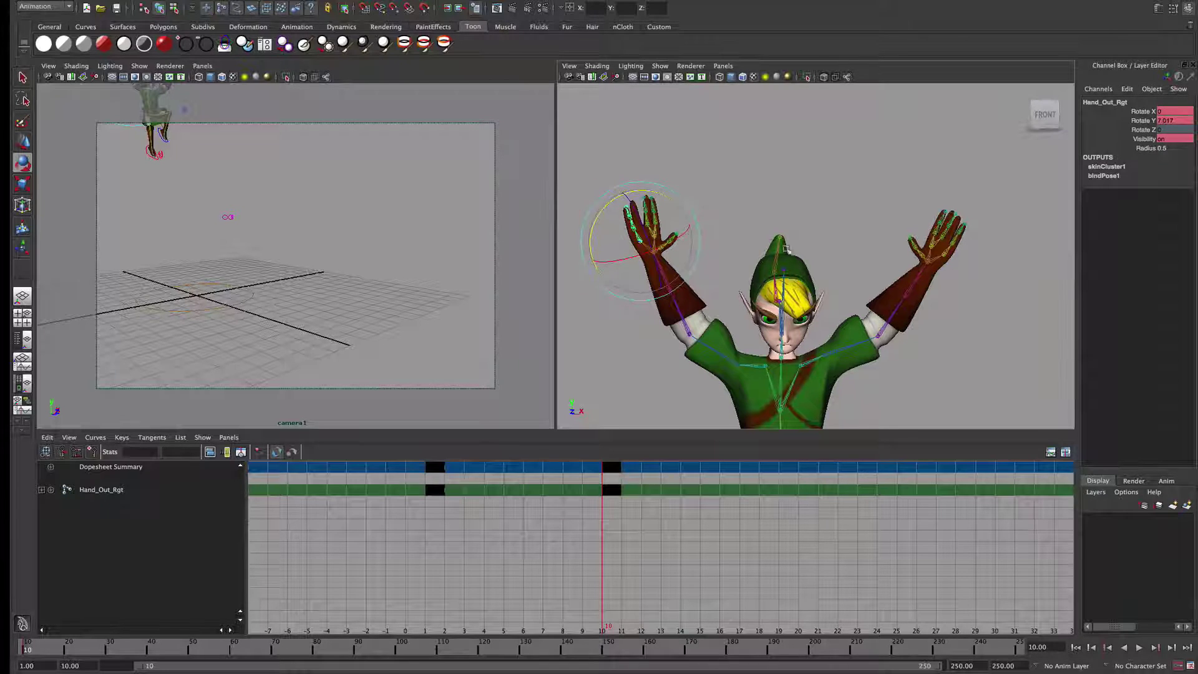
- Spread the outer fingers of the left hand by rotating Hand_Out_Lft to about 13.4 degrees in Rotate Y
click(944, 257)
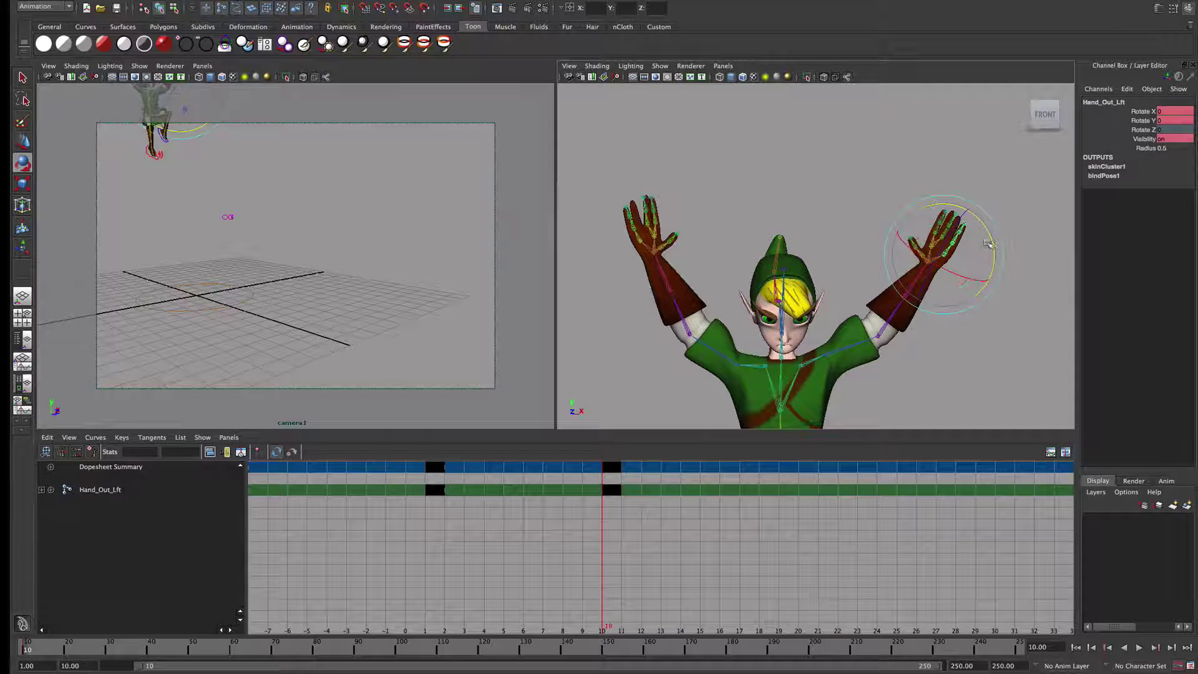
click(870, 174)
click(923, 246)
click(854, 256)
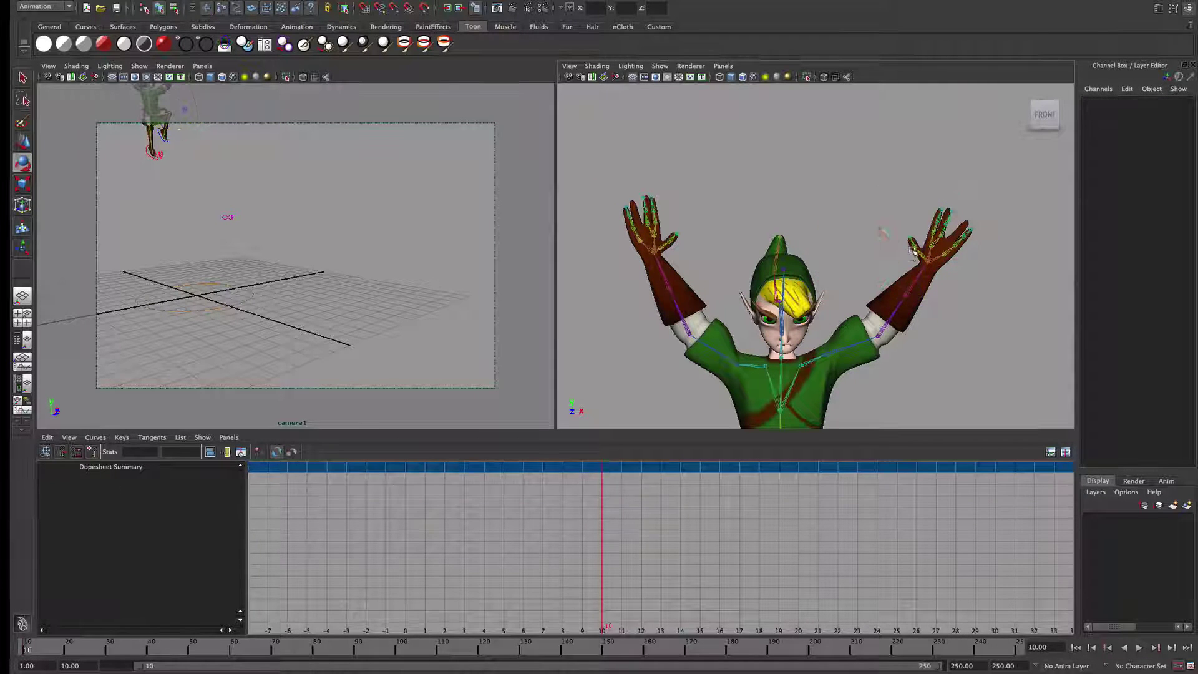
click(886, 233)
alt+drag(727, 203, 772, 227)
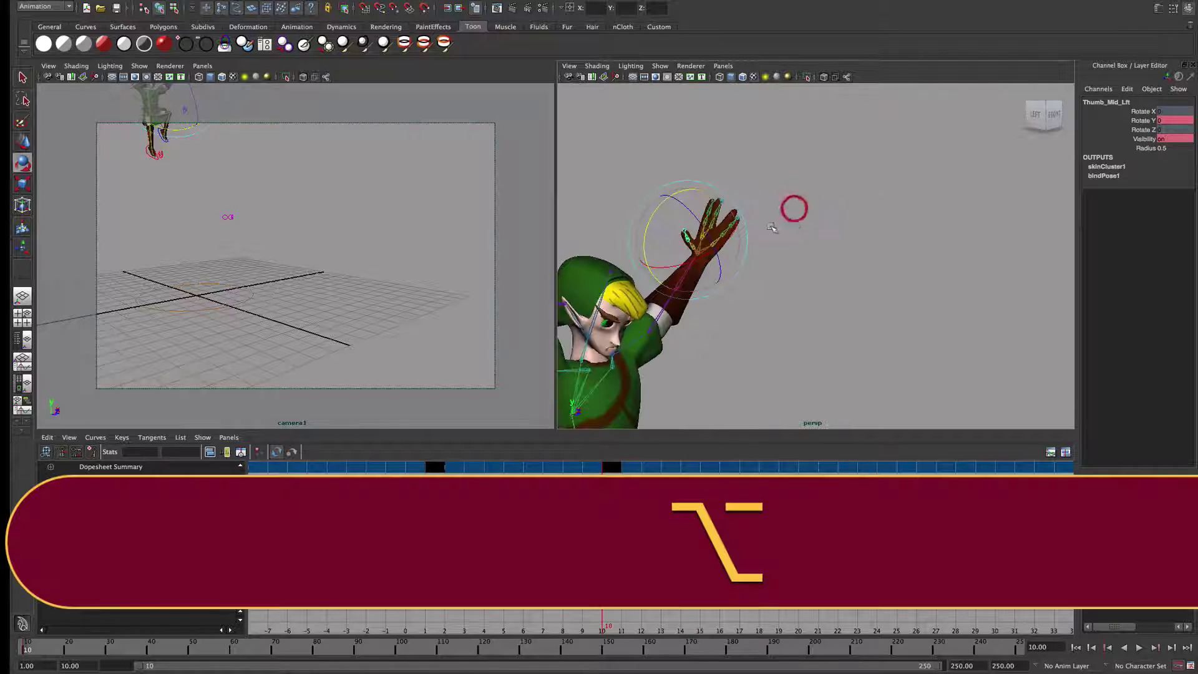
click(776, 229)
- Bend the left middle, pinky and index fingers at their mid joints, and tilt Hand_Out_Lft to about 3.8 degrees in Rotate X
click(726, 205)
drag(690, 206, 742, 223)
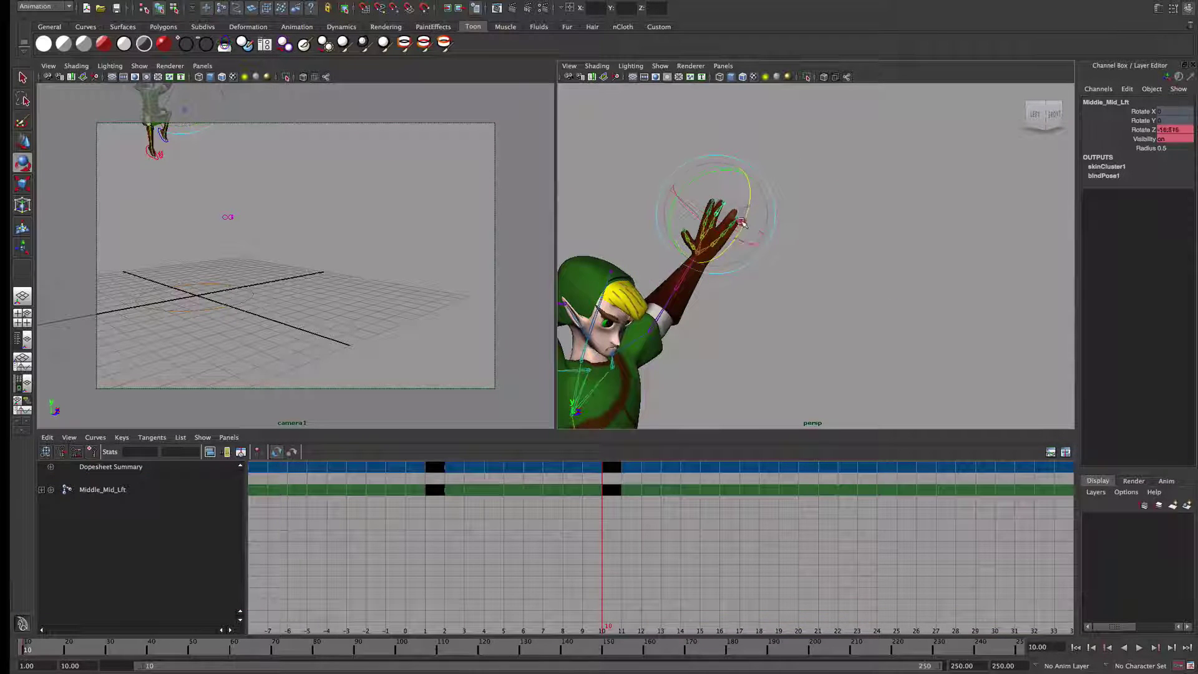
click(782, 259)
click(739, 220)
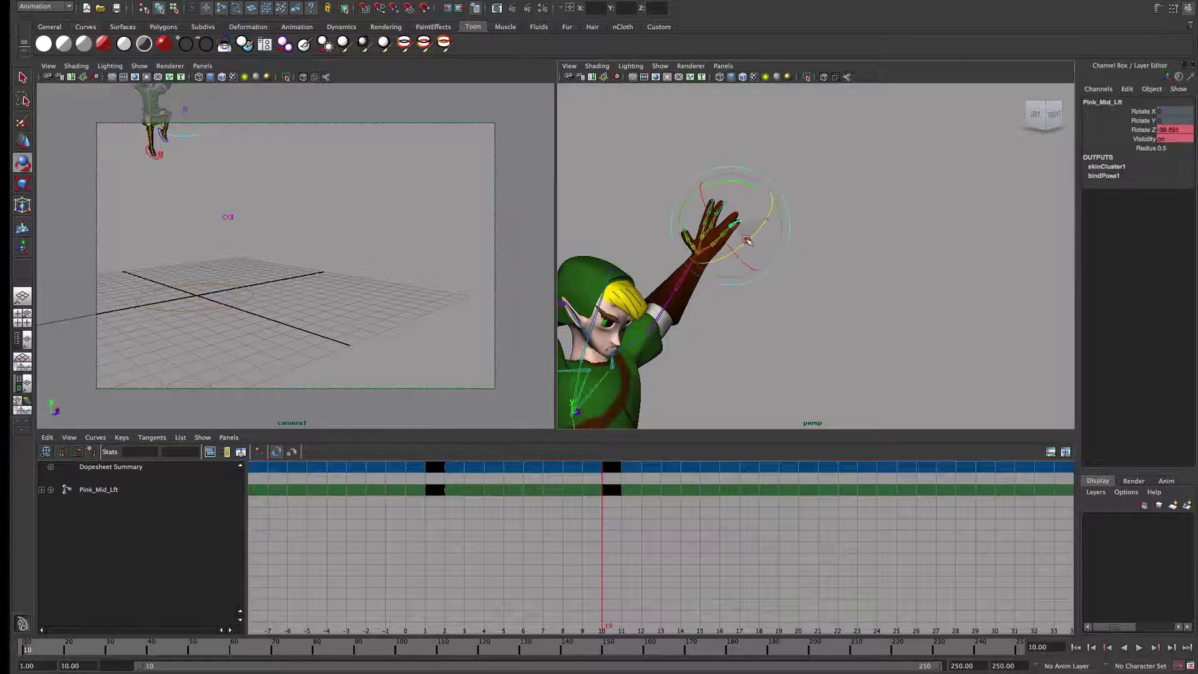
click(804, 261)
click(711, 209)
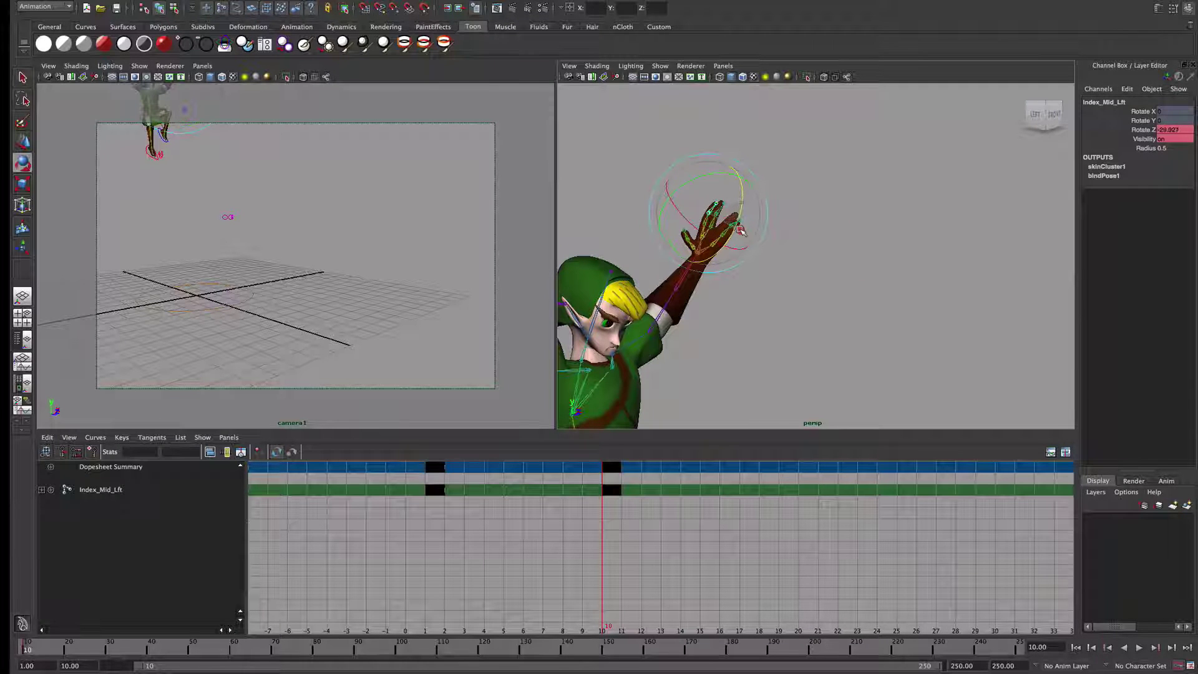
click(785, 262)
click(677, 236)
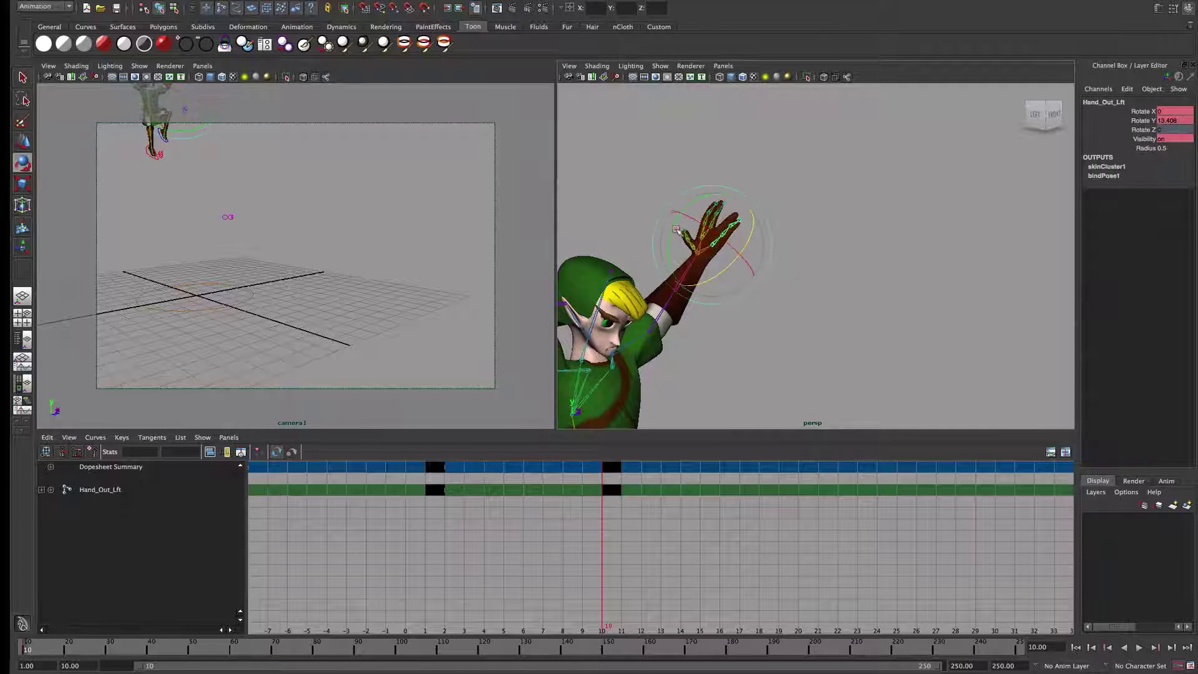
alt+drag(677, 236, 730, 240)
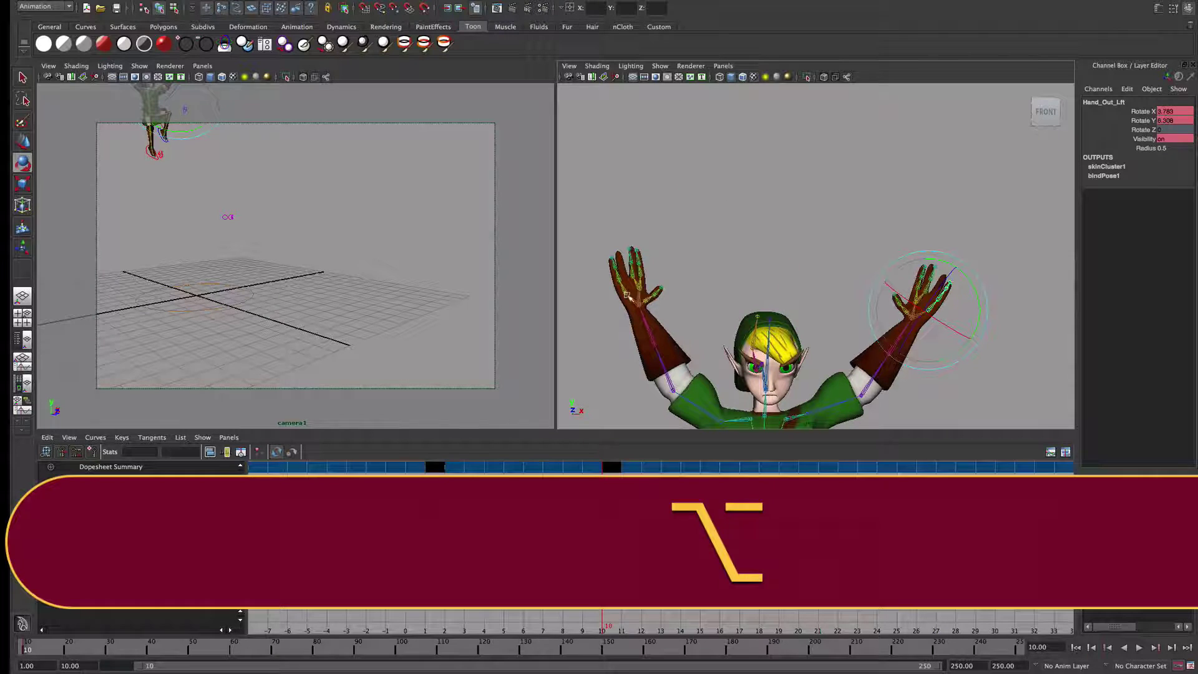
- Bend the index, middle and pinky fingers of the right hand at their finger joints
click(643, 287)
click(714, 270)
click(651, 268)
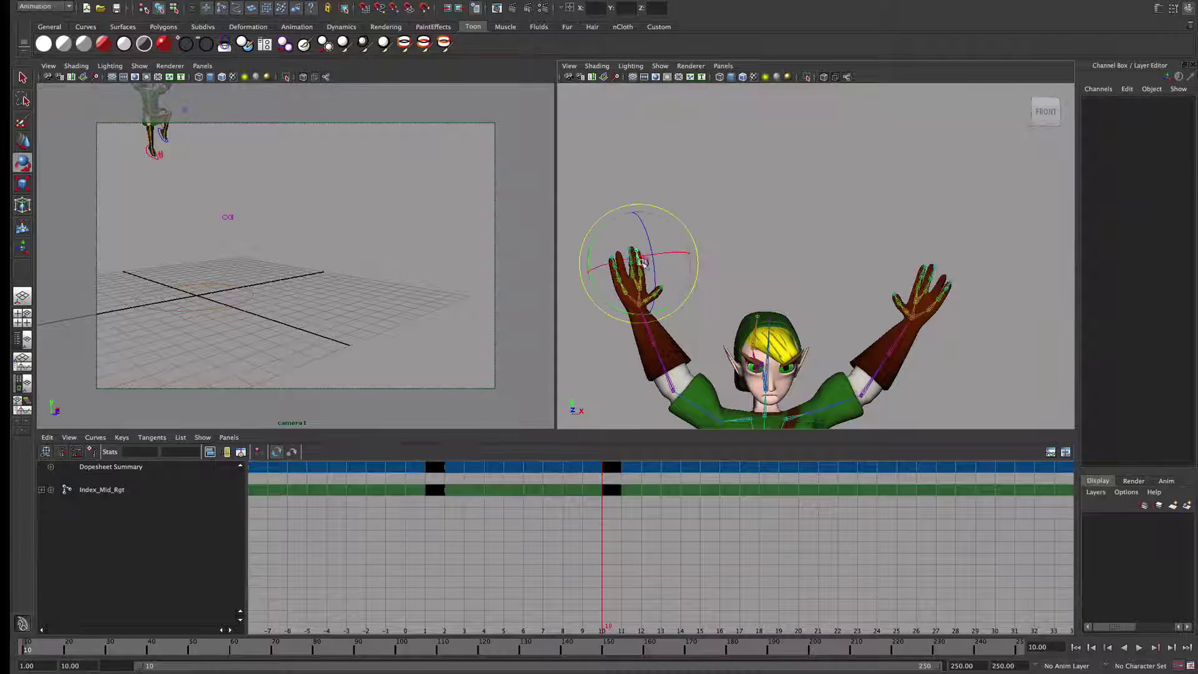
click(717, 280)
click(649, 277)
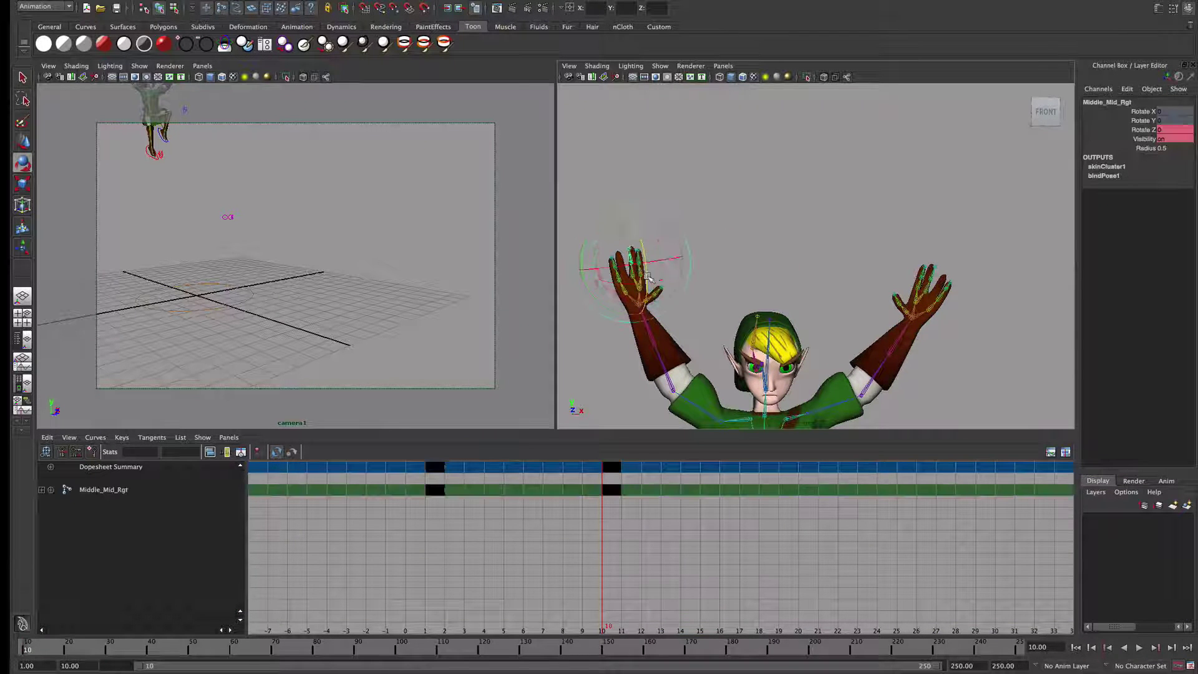
click(753, 259)
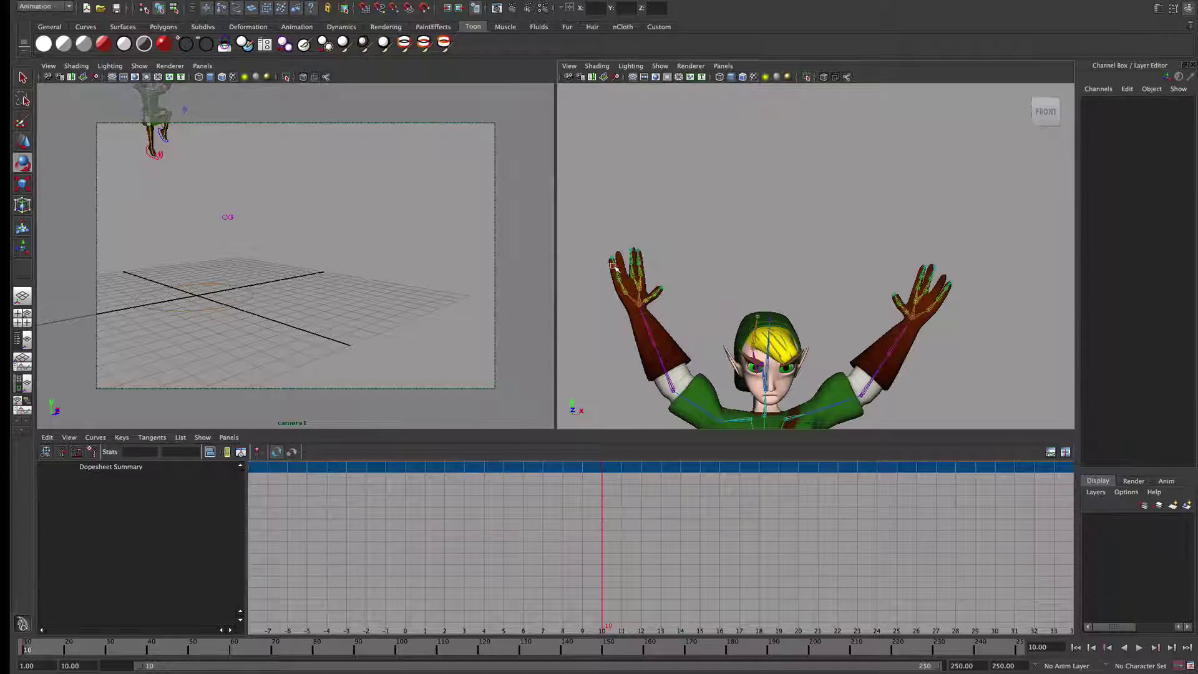
click(620, 255)
click(702, 290)
click(621, 278)
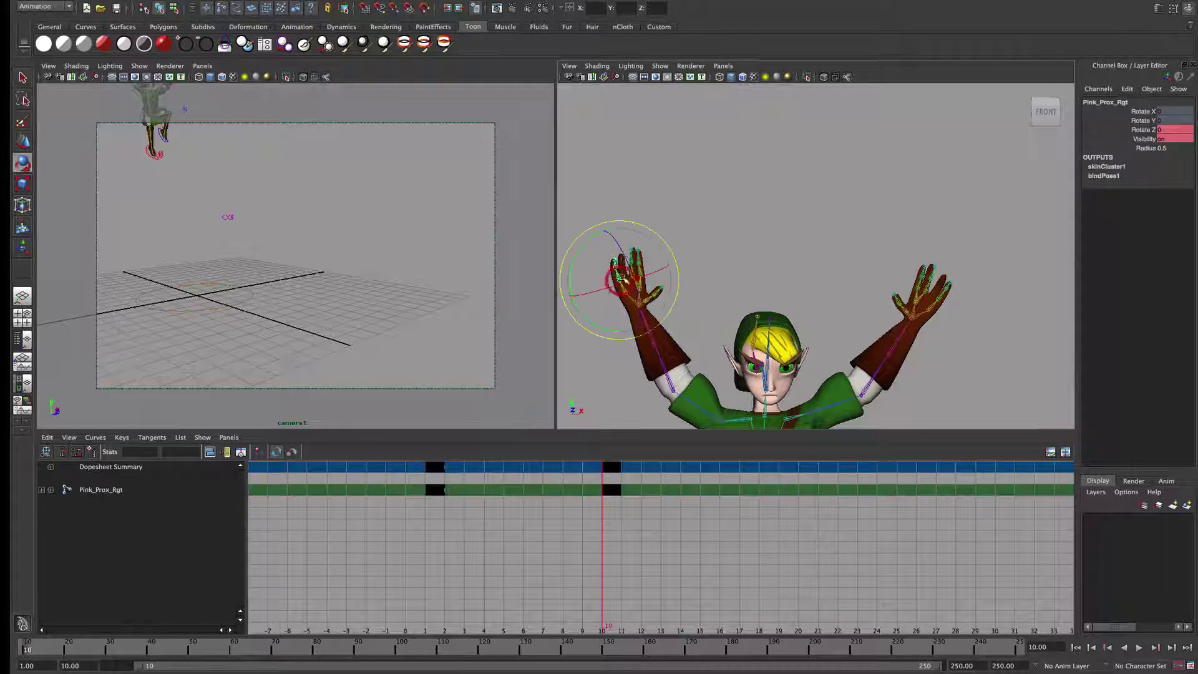
- Bend the left pinky at Pink_Prox_Lft to about -24.2 degrees in Rotate Z
click(937, 302)
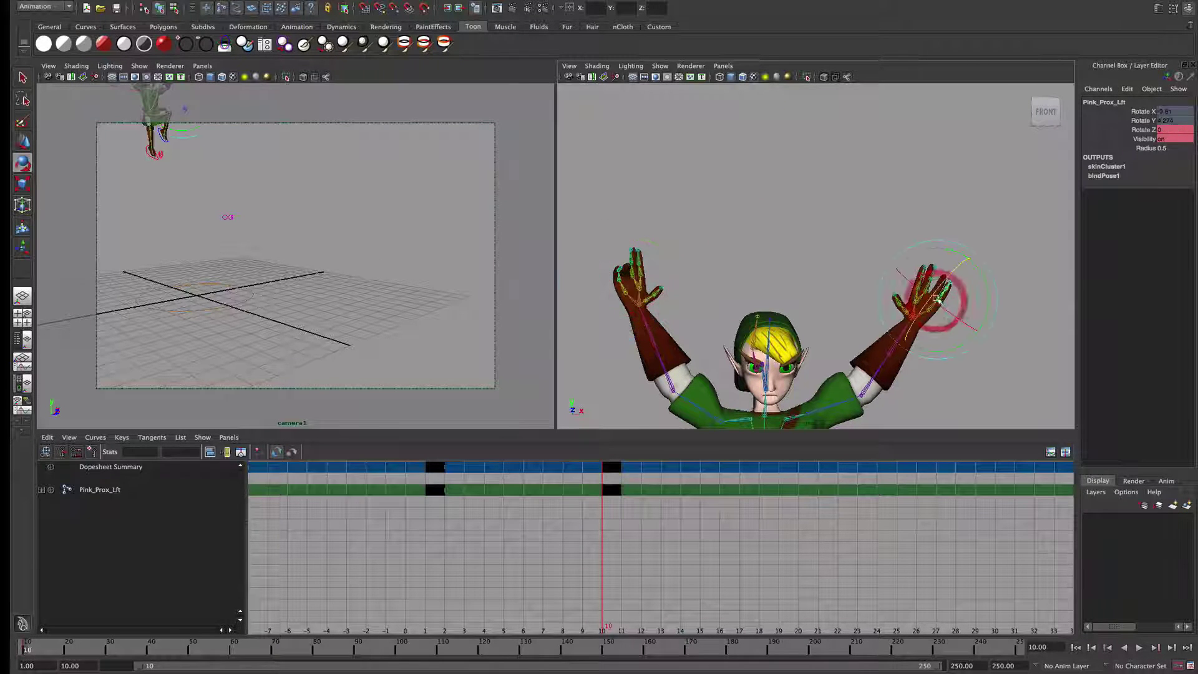
alt+drag(856, 299, 902, 304)
alt+right_drag(901, 303, 840, 309)
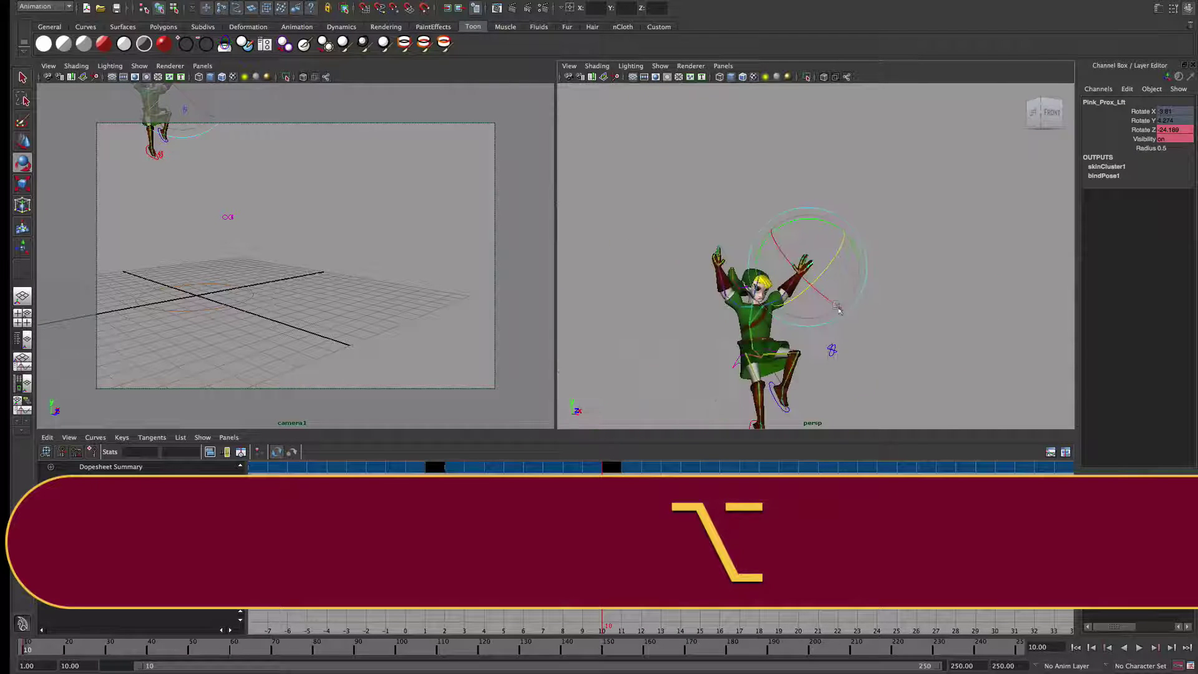
- Raise the character higher by moving both foot controls and Root_Control up together, to about 11.58 in the root's Translate Y
alt+middle_drag(840, 308, 738, 190)
alt+right_drag(738, 190, 740, 287)
alt+middle_drag(740, 286, 868, 326)
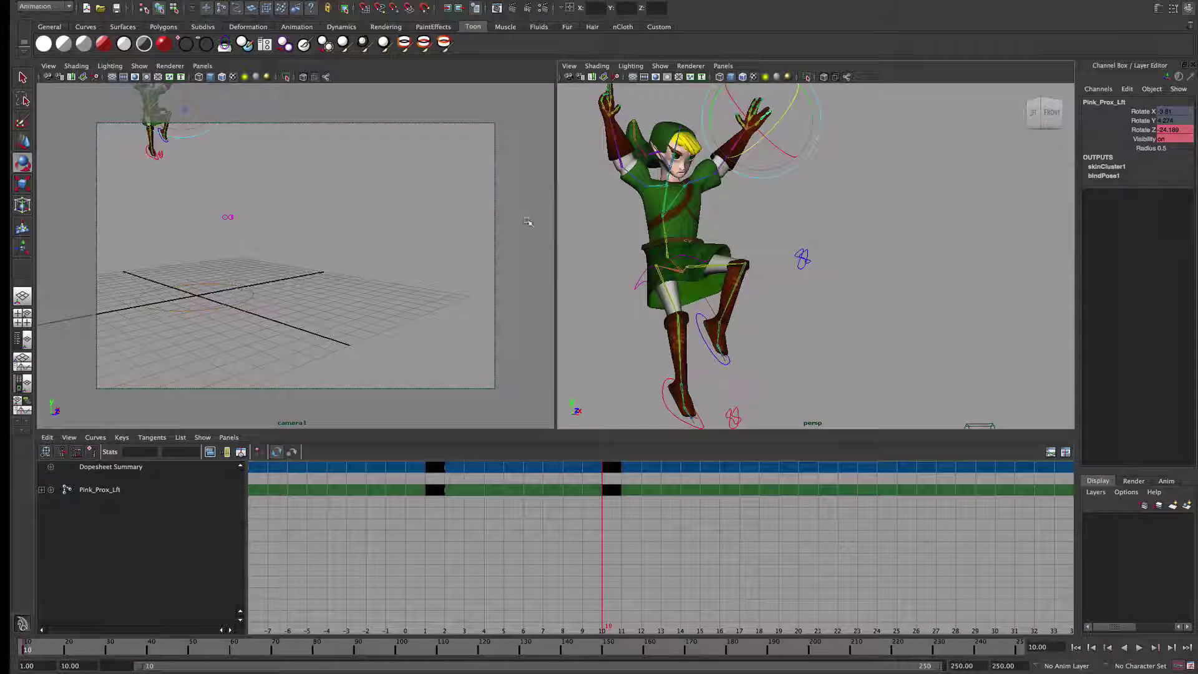
click(666, 399)
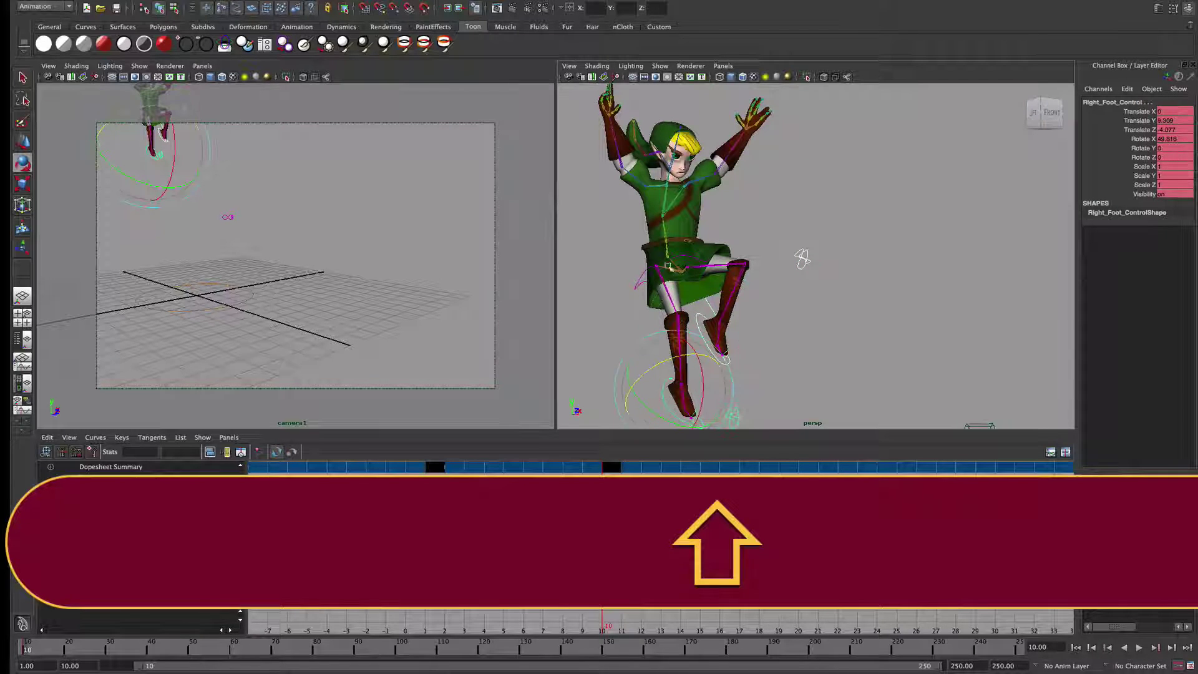
shift+click(688, 245)
key(shift+w)
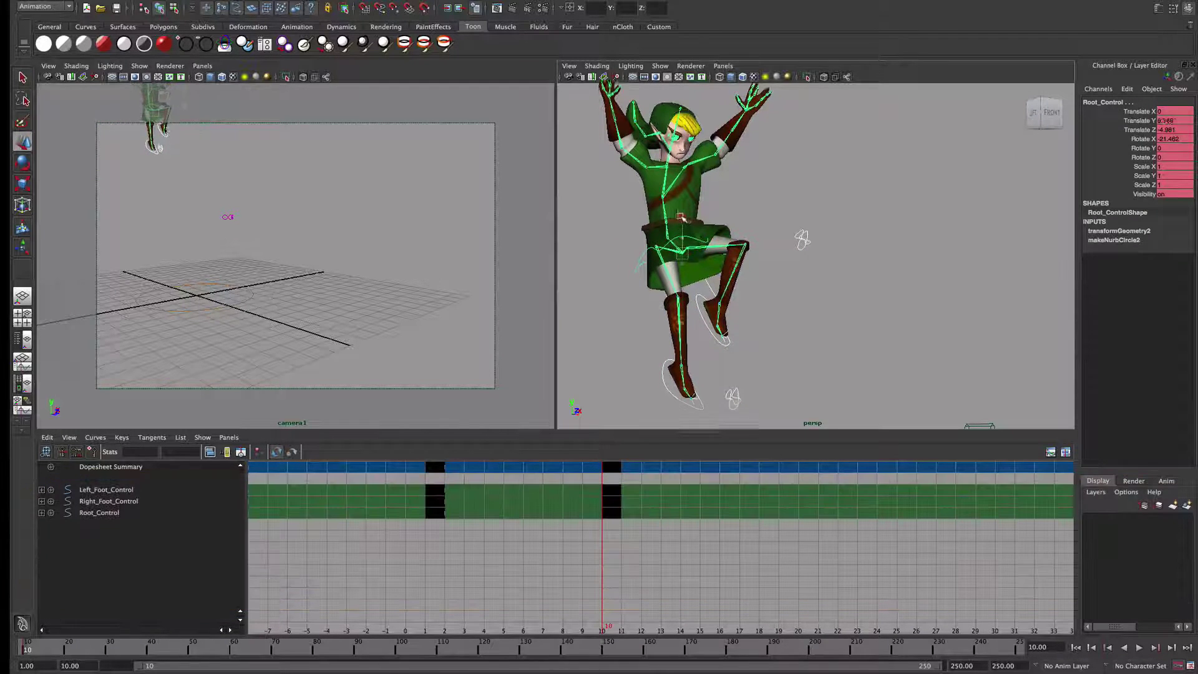
drag(688, 245, 678, 97)
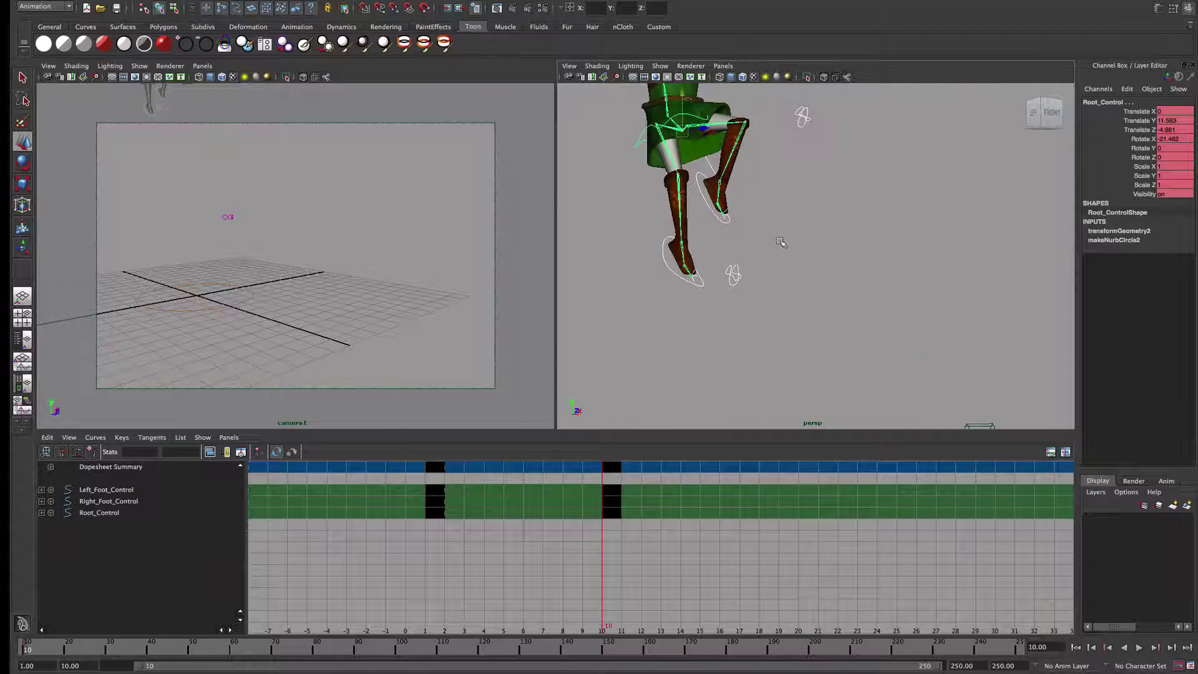
alt+drag(781, 242, 722, 223)
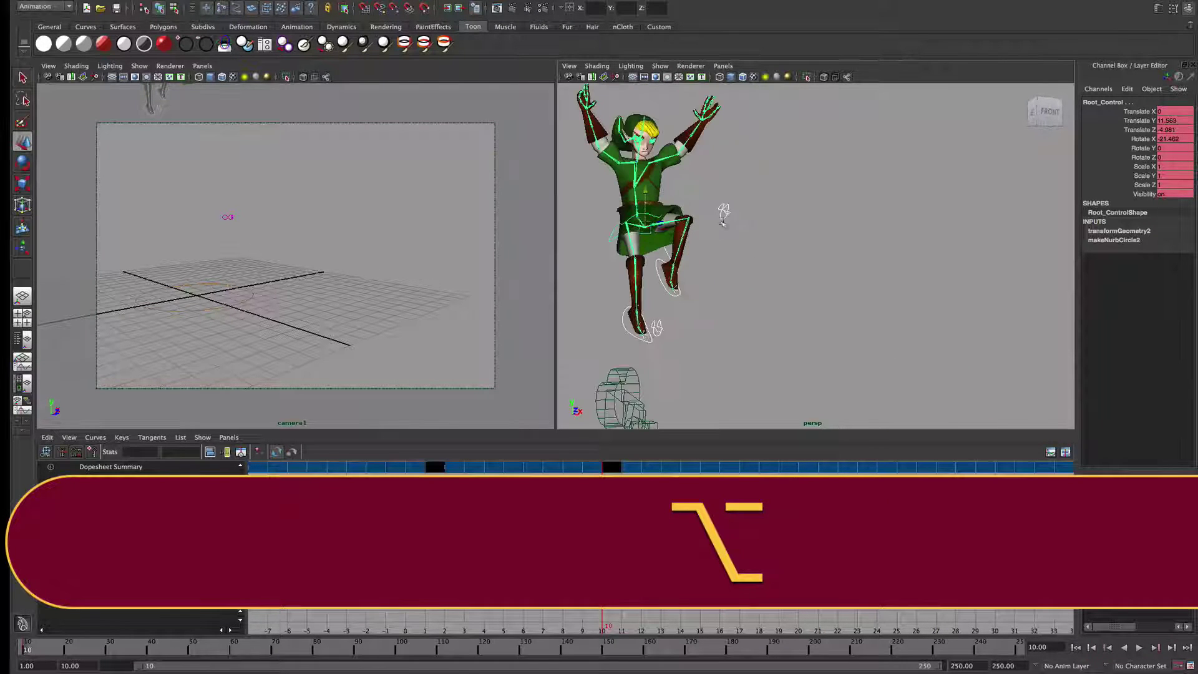
alt+middle_drag(752, 179, 759, 198)
click(752, 155)
- Lean the upper body and raised arms backward by rotating the Chest joint
click(720, 138)
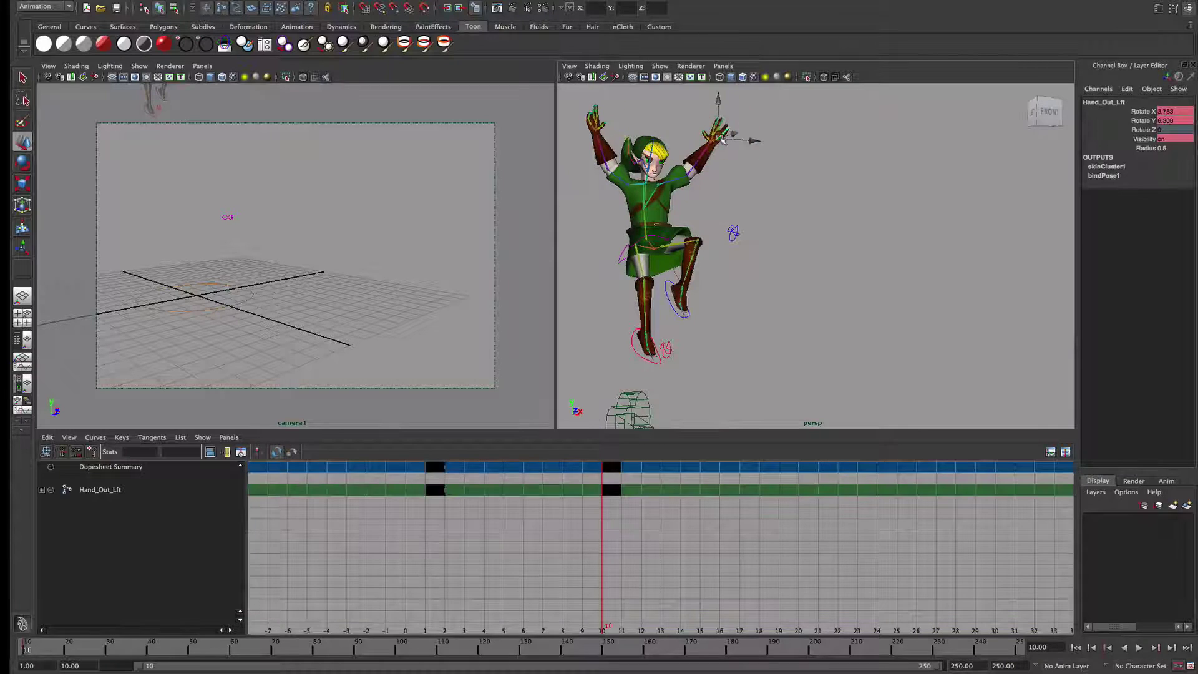
key(e)
click(771, 234)
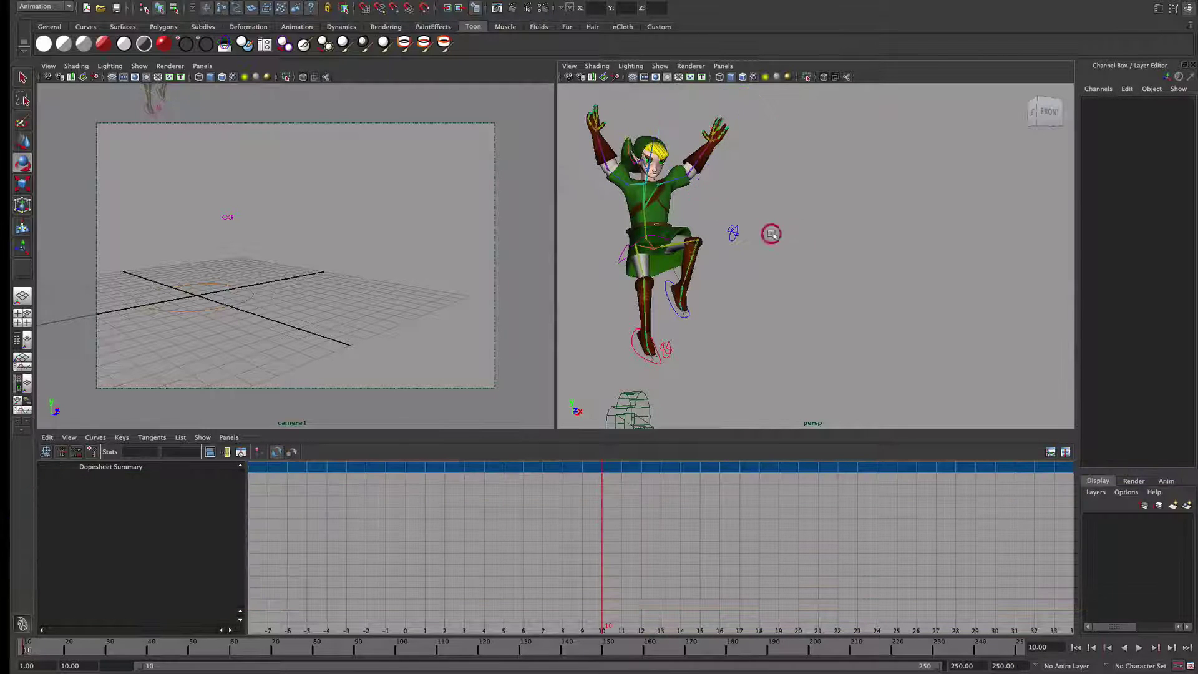
alt+drag(814, 282, 821, 292)
click(669, 193)
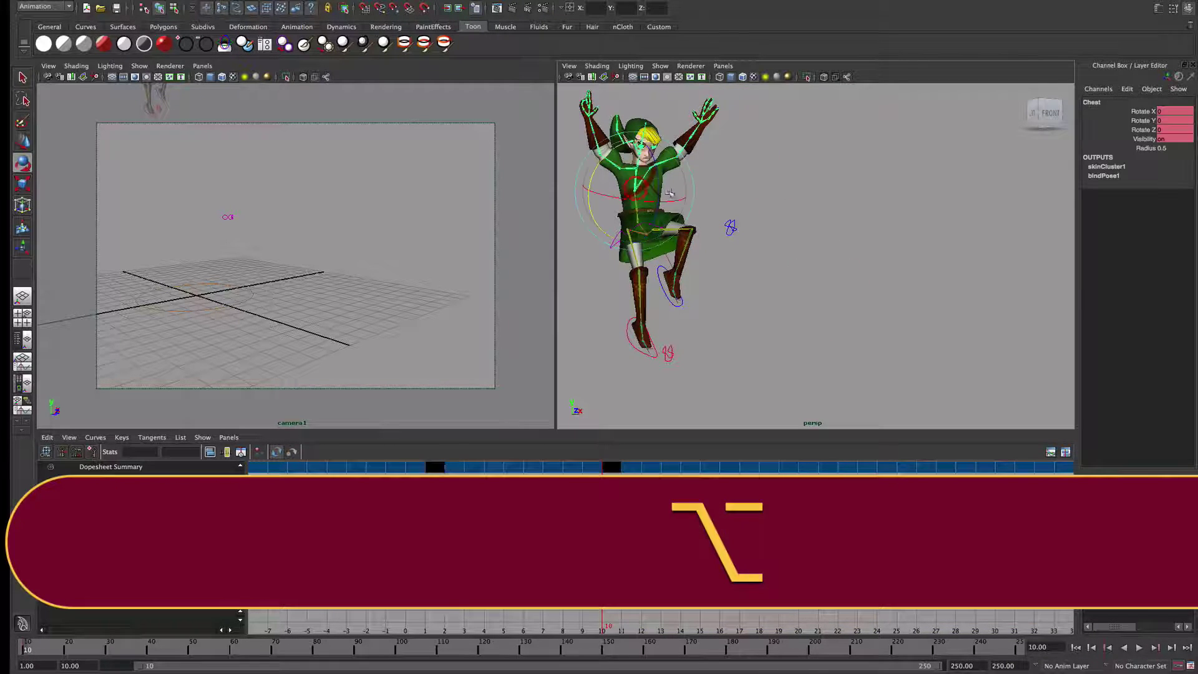
drag(655, 180, 656, 191)
alt+drag(821, 232, 822, 218)
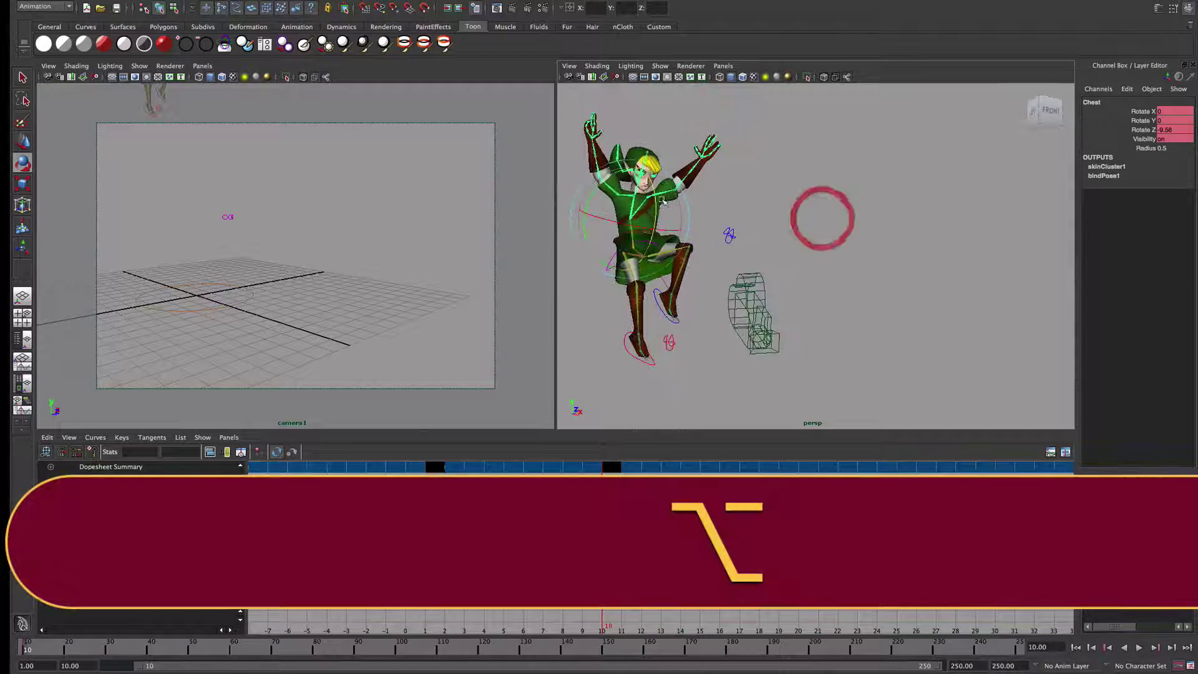
drag(655, 200, 650, 176)
click(918, 190)
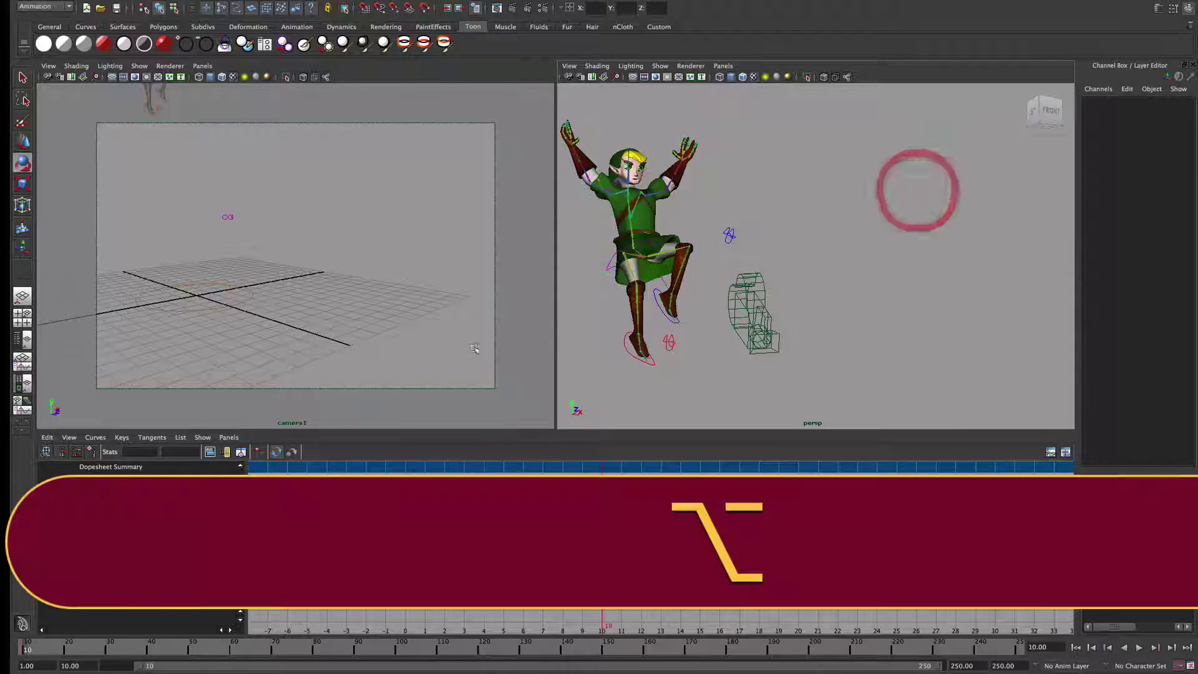
- Tilt the Head joint to about -44.2 degrees in Rotate Z, undoing the first attempt that also turned the other axes
click(633, 183)
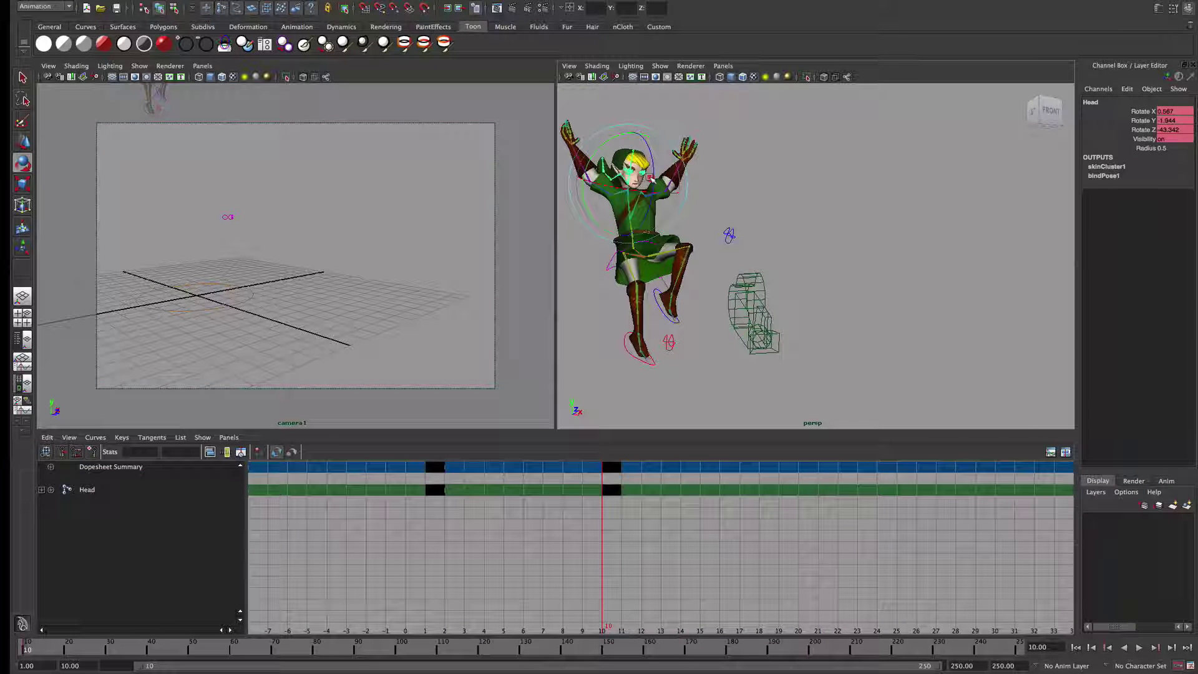
key(super+z)
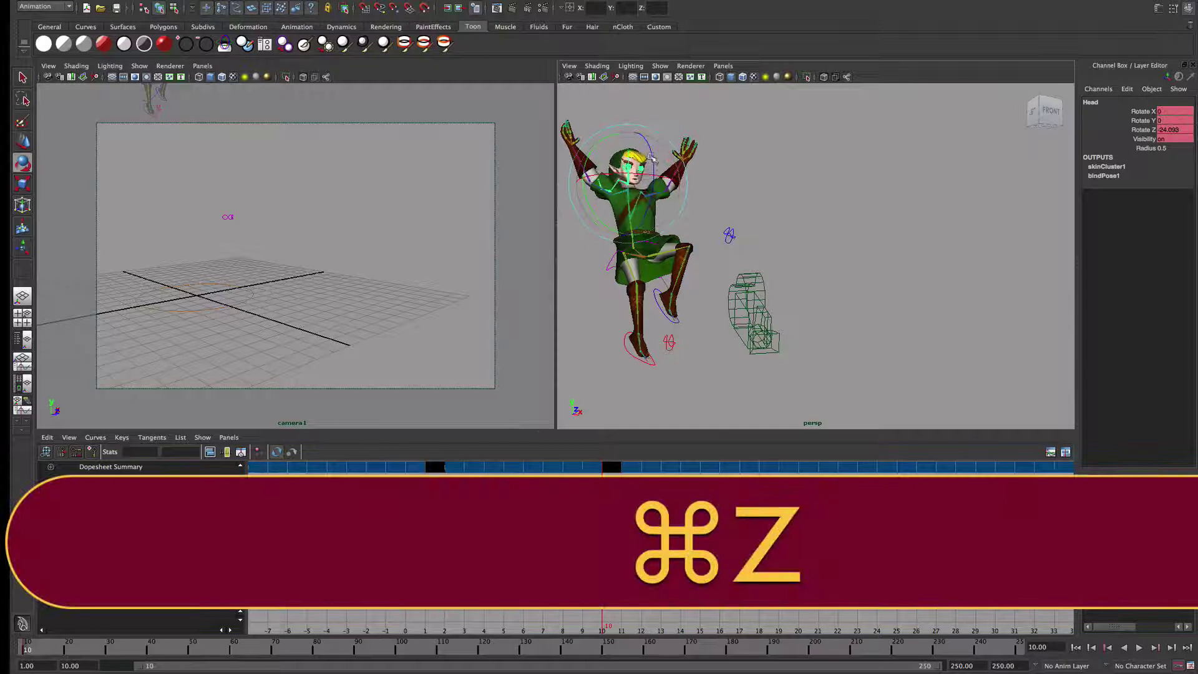
drag(651, 158, 650, 174)
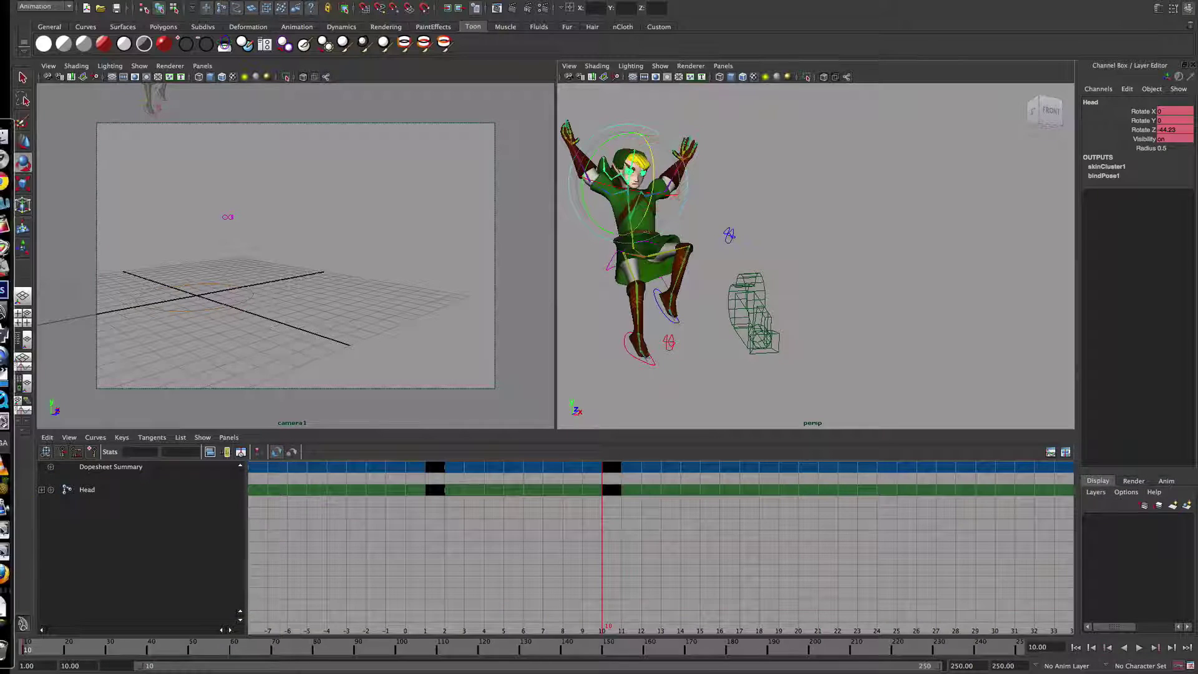
- Check the stick-figure pose sketches in Photoshop, return to Maya and compare the jump pose from the side
click(5, 400)
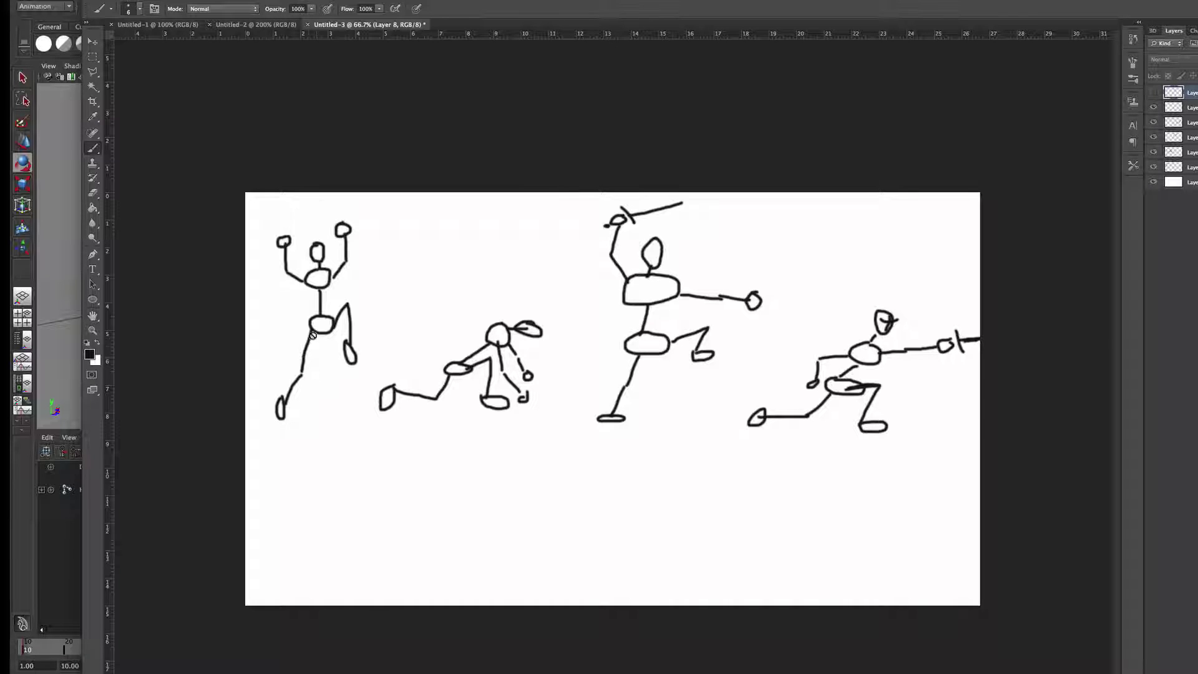
click(69, 326)
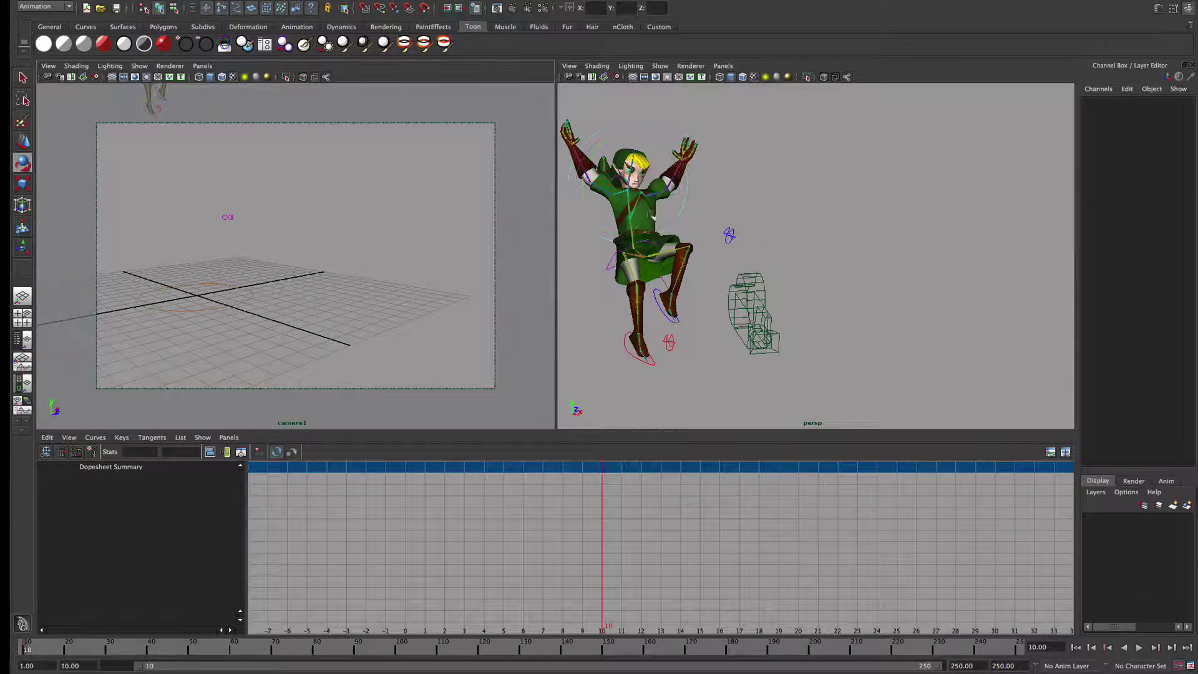
alt+drag(708, 299, 729, 275)
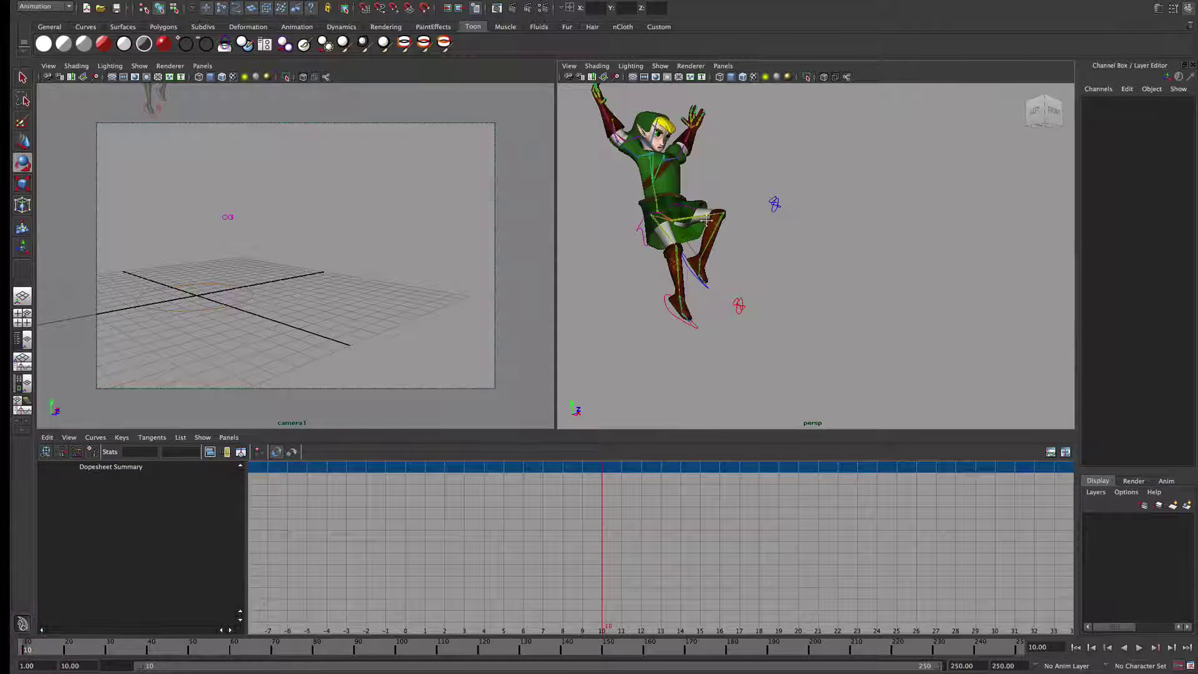
- At frame 20, lower both foot controls and Root_Control together to about 0.3 in the root's Translate Y and key them
click(643, 220)
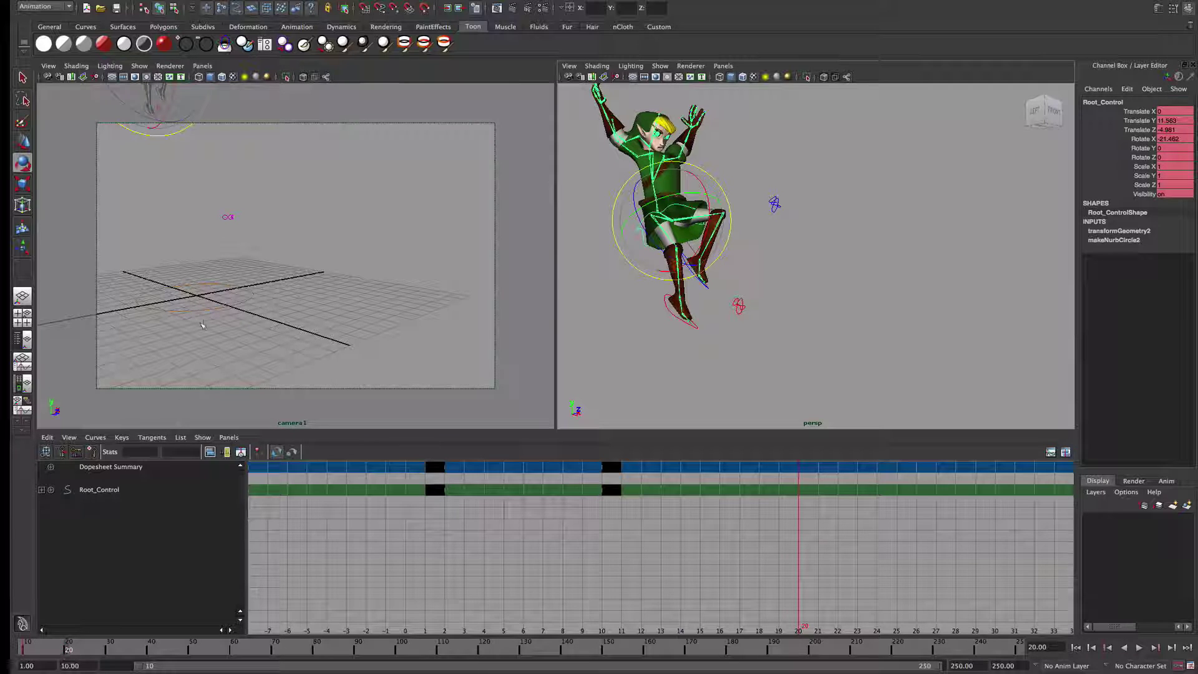
click(784, 275)
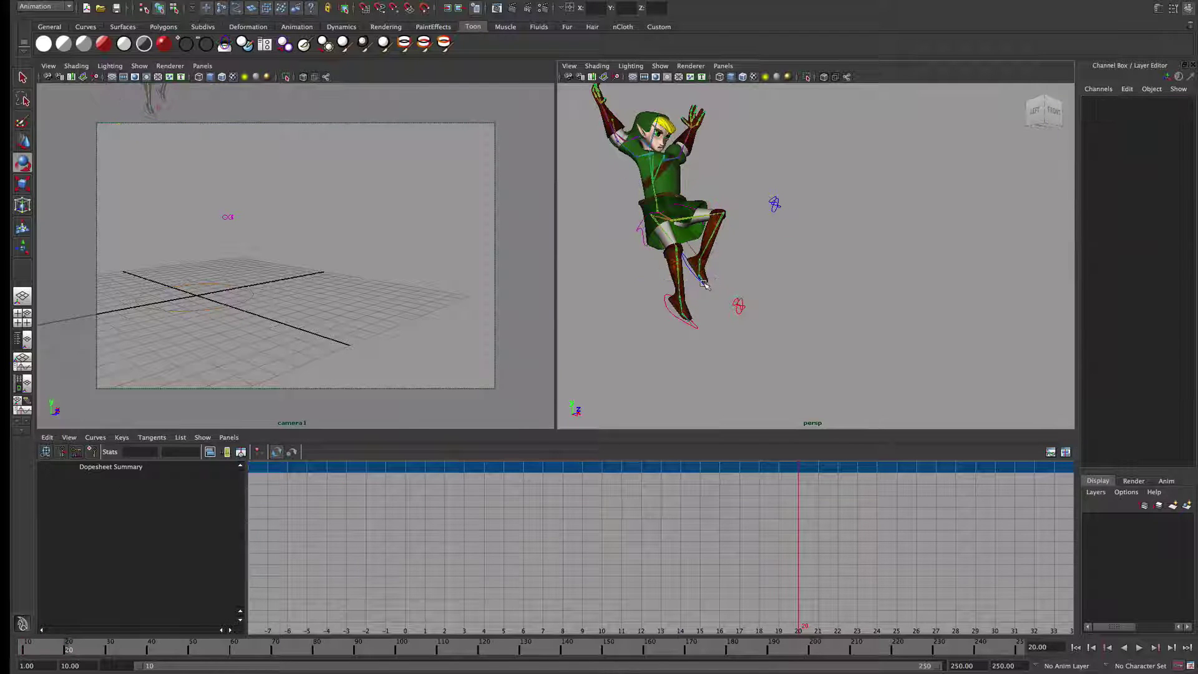
click(701, 281)
key(shift+q)
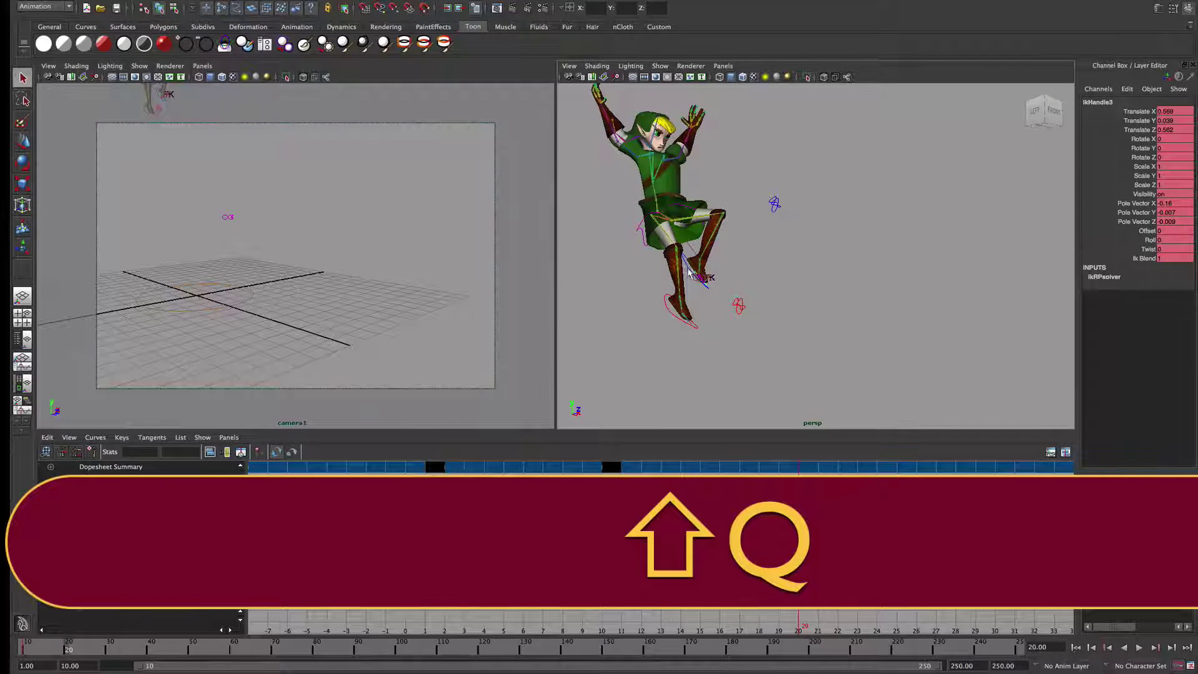
shift+click(675, 311)
click(661, 306)
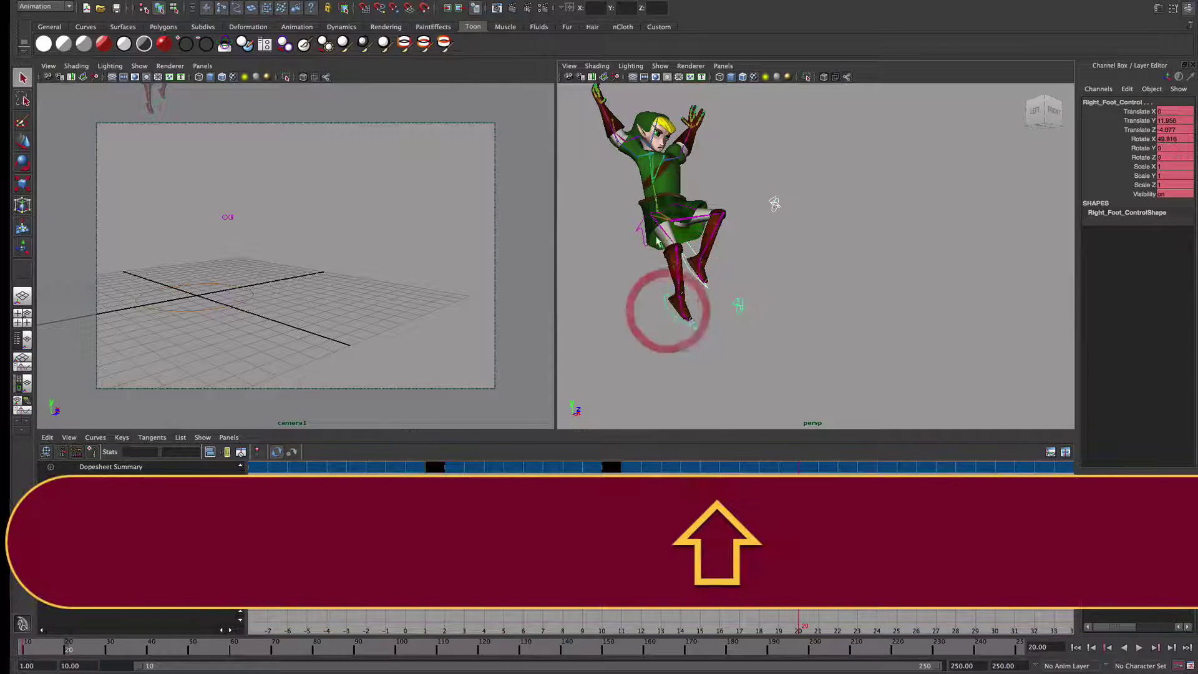
shift+click(640, 233)
key(shift+w)
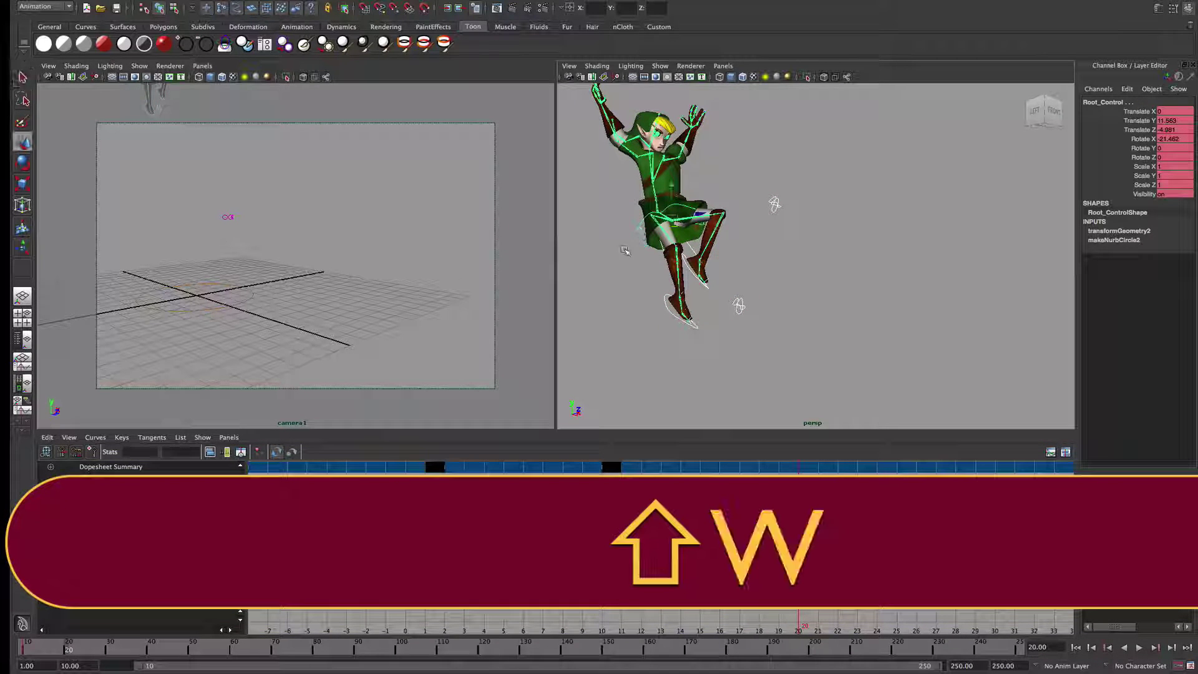
drag(673, 189, 708, 636)
key(s)
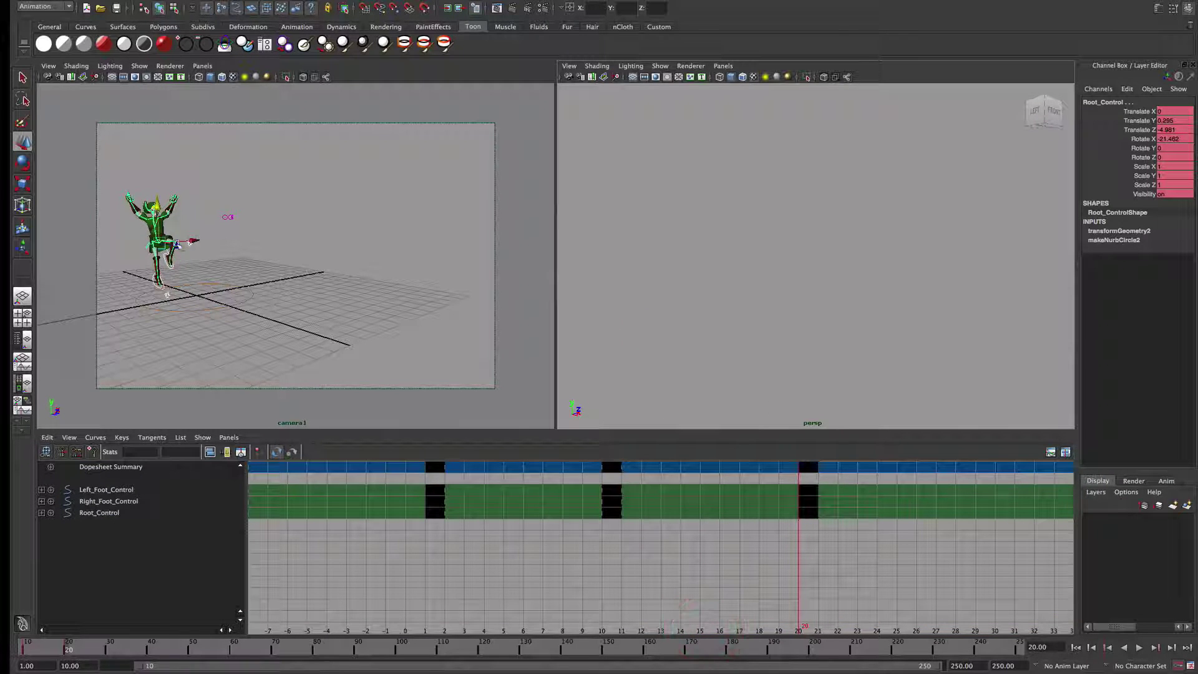
- Bring the root and both foot controls forward to about -1.06 in the root's Translate Z and down to about -0.18 in Translate Y
drag(177, 243, 209, 263)
alt+drag(867, 273, 747, 236)
alt+right_drag(747, 236, 805, 242)
alt+drag(798, 311, 808, 312)
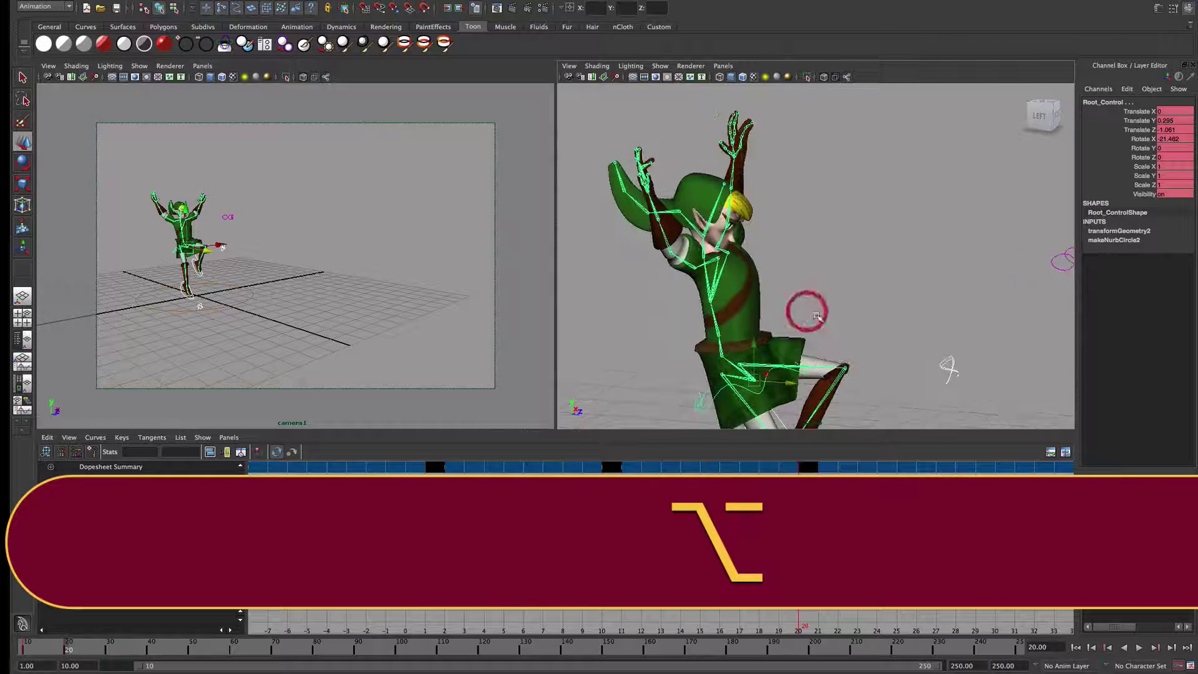
alt+middle_drag(809, 311, 836, 185)
alt+drag(876, 175, 842, 195)
alt+drag(778, 247, 805, 287)
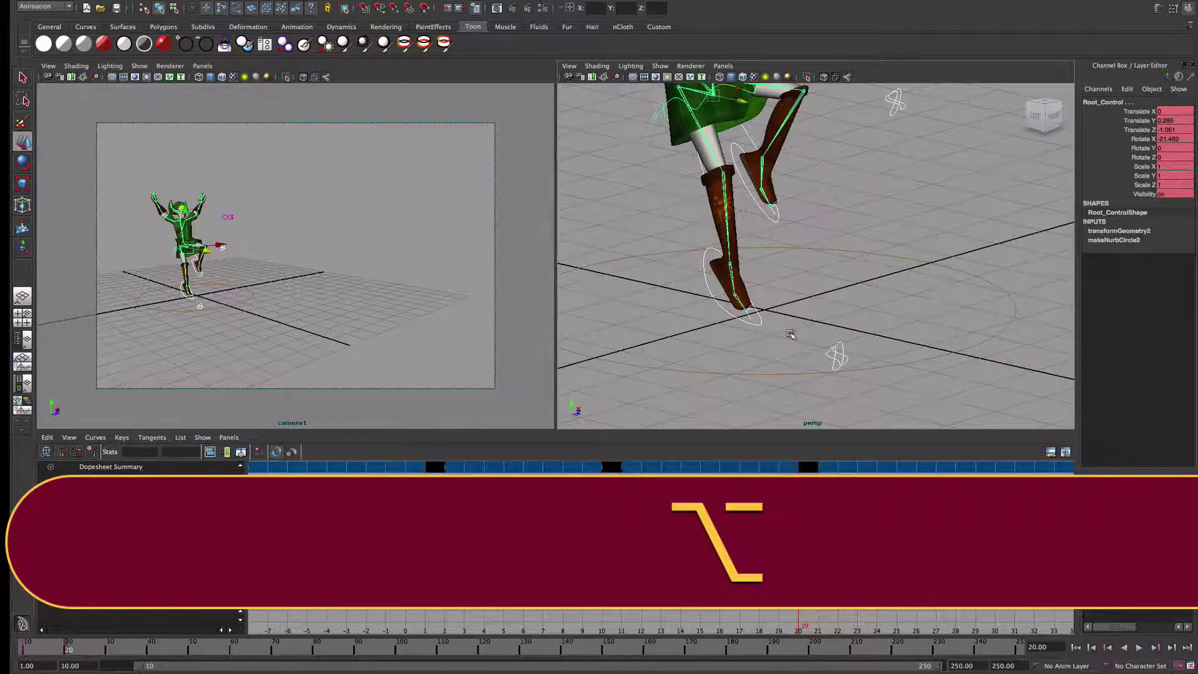
alt+drag(791, 335, 815, 339)
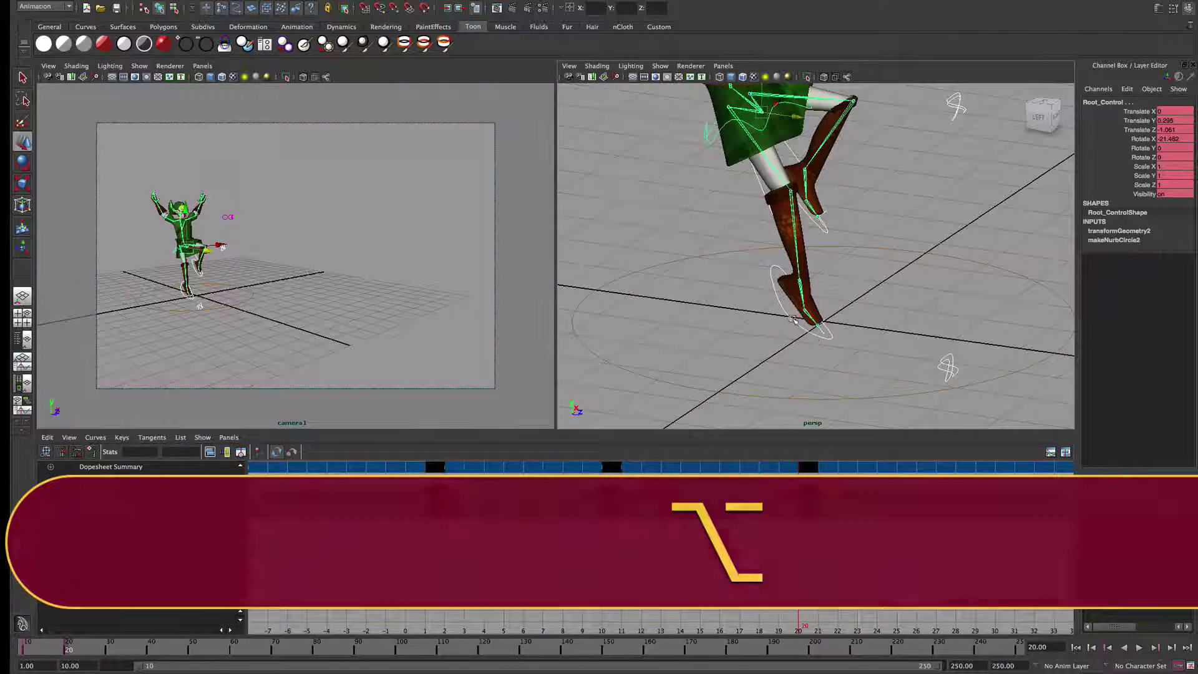
alt+middle_drag(801, 192, 825, 268)
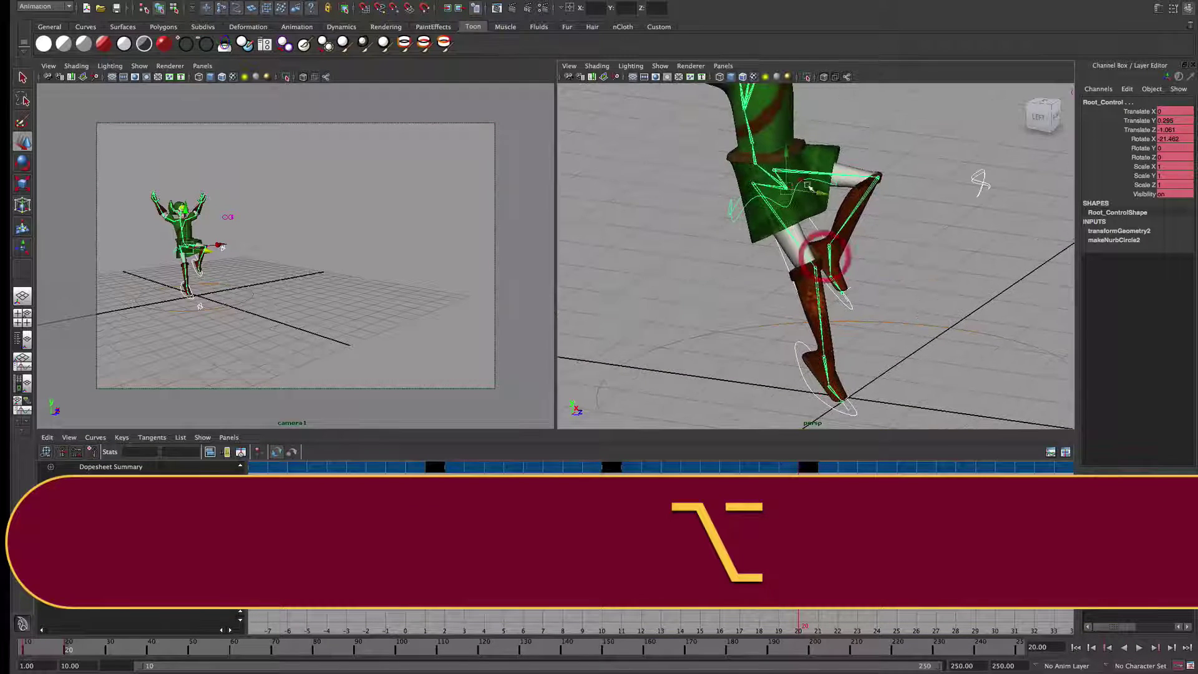
drag(787, 158, 795, 189)
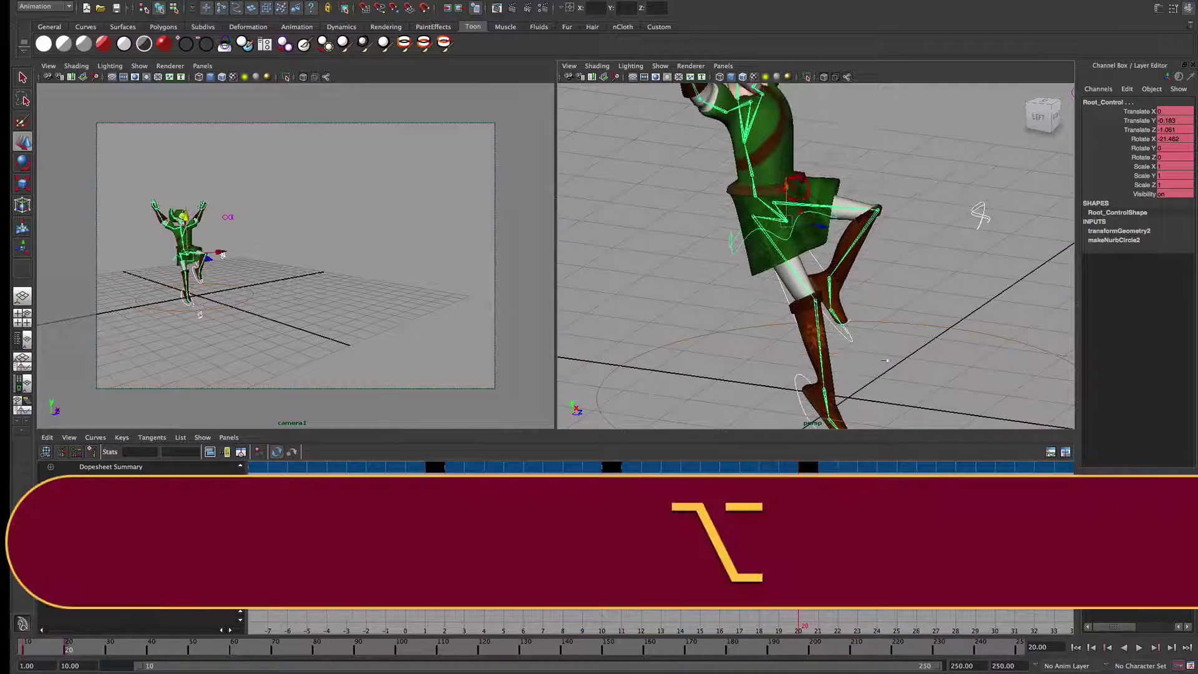
- Plant the right foot flat by setting Right_Foot_Control's Rotate X, Translate Z and Translate Y to 0
alt+middle_drag(957, 425, 955, 369)
click(810, 365)
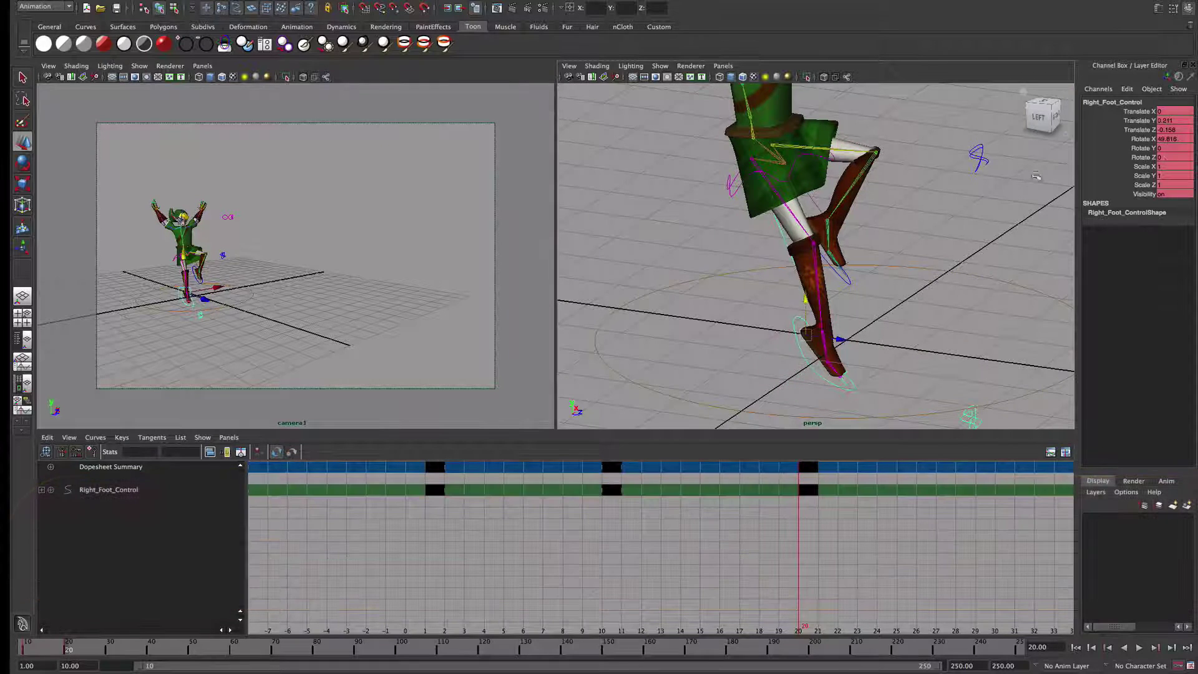
text(0)
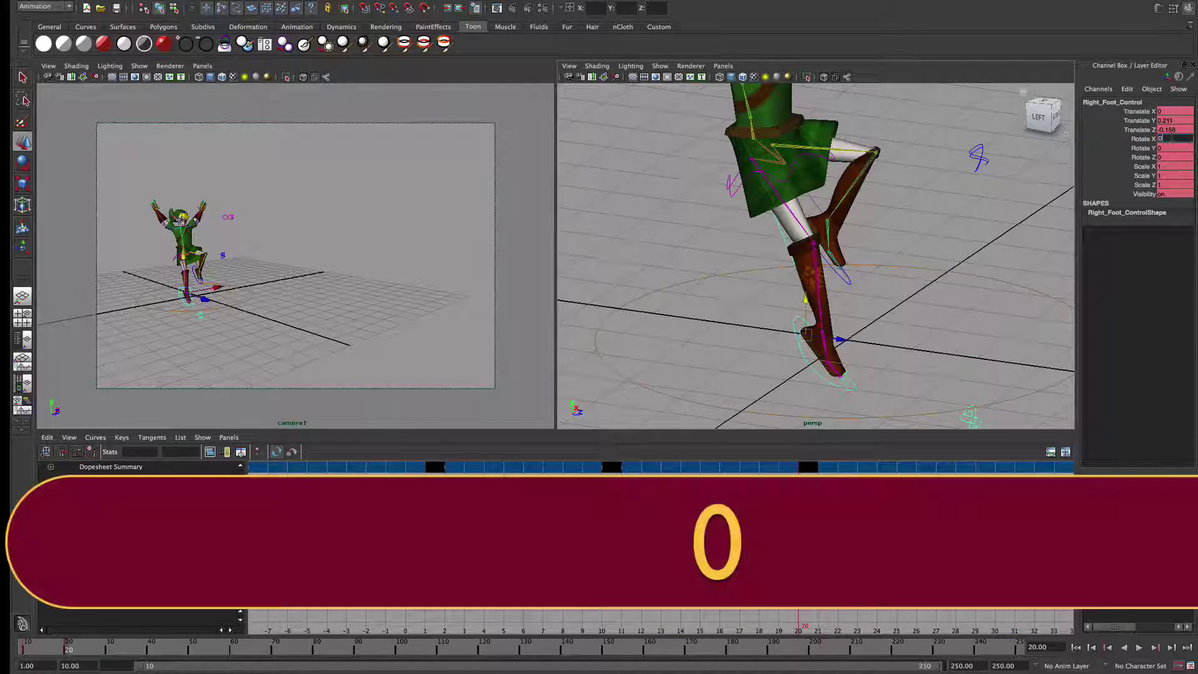
key(Return)
click(1174, 129)
text(0)
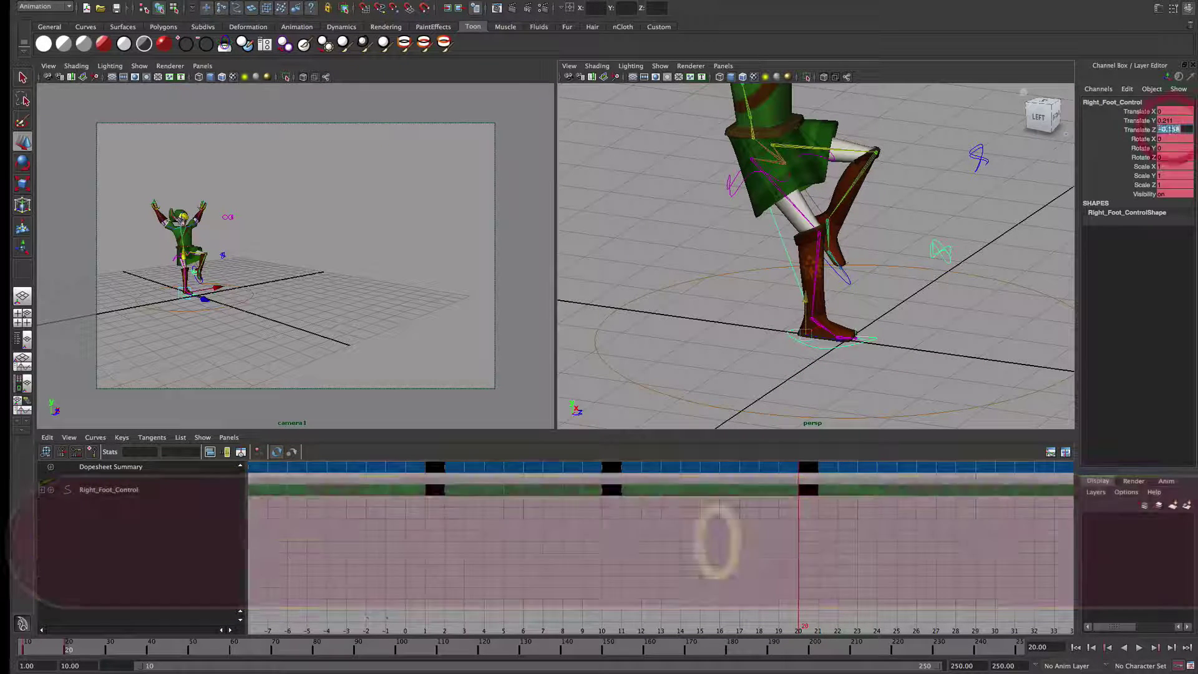
key(Return)
click(1174, 120)
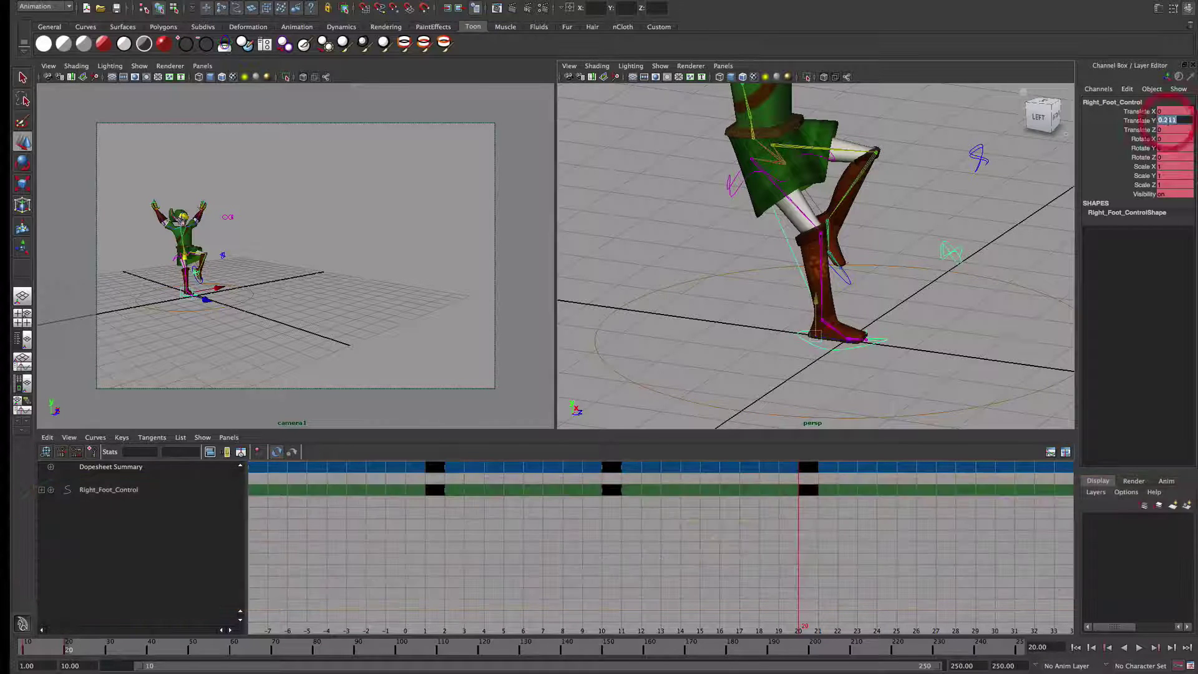
text(0)
key(Return)
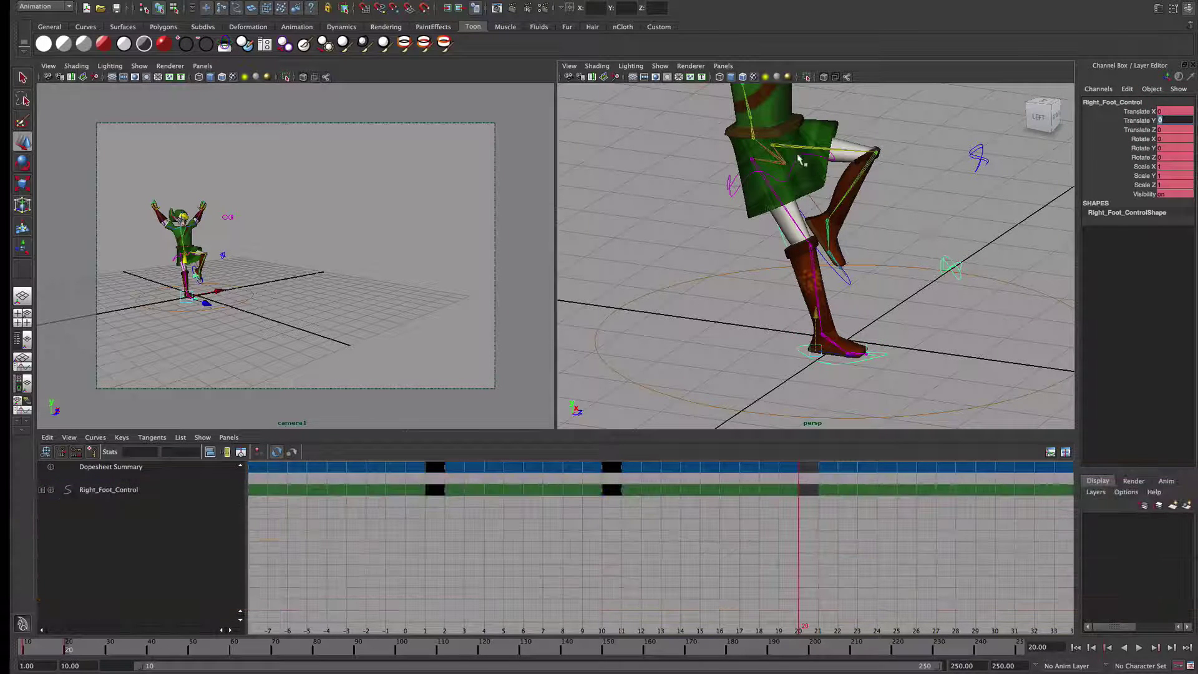
- Move Left_Foot_Control forward to about 0.74 in Translate Z and Root_Control forward and down to about 1.12 in Z, -0.87 in Y
click(799, 160)
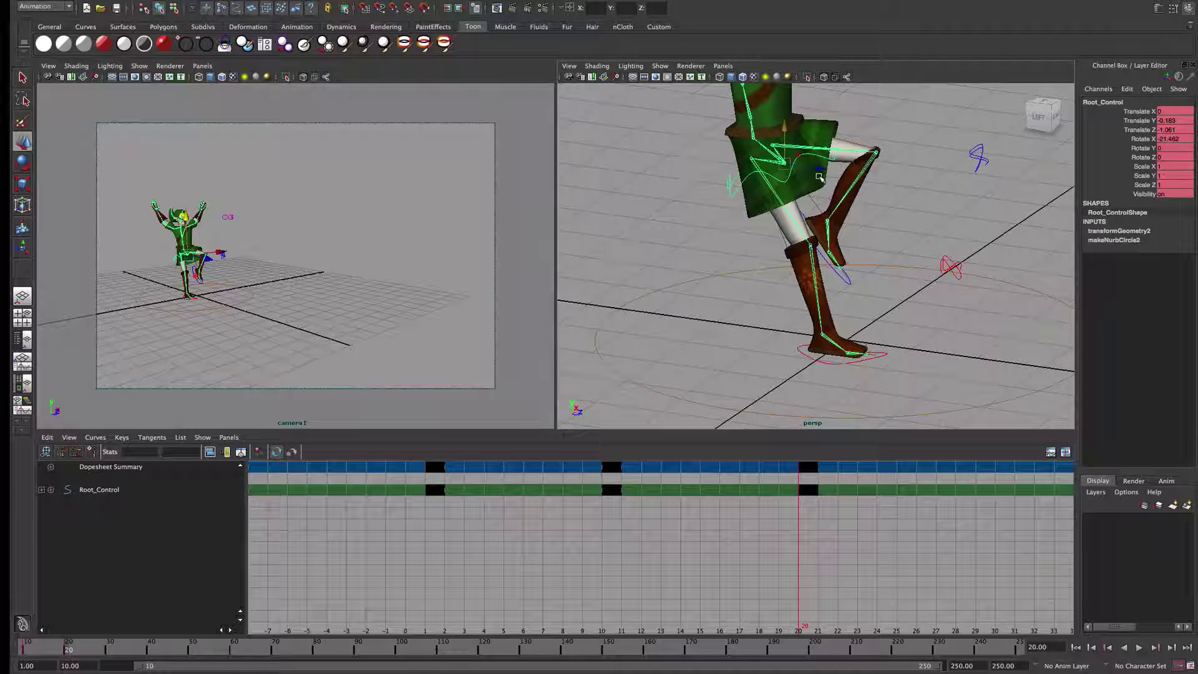
click(840, 275)
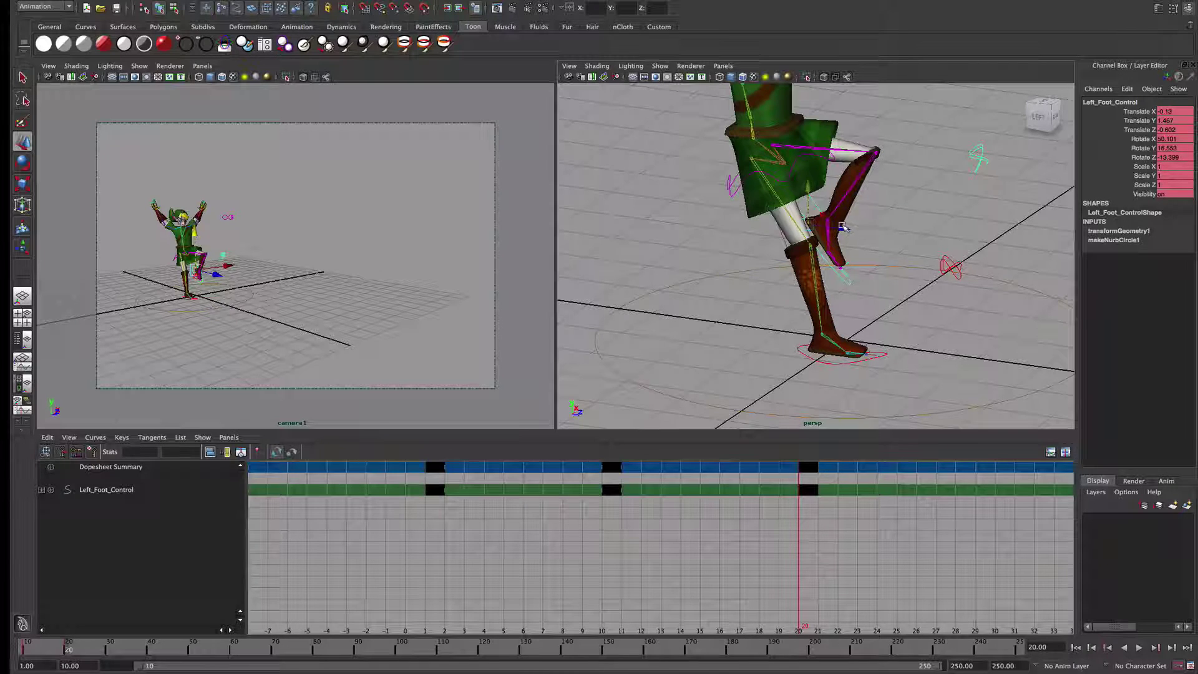
drag(842, 227, 899, 209)
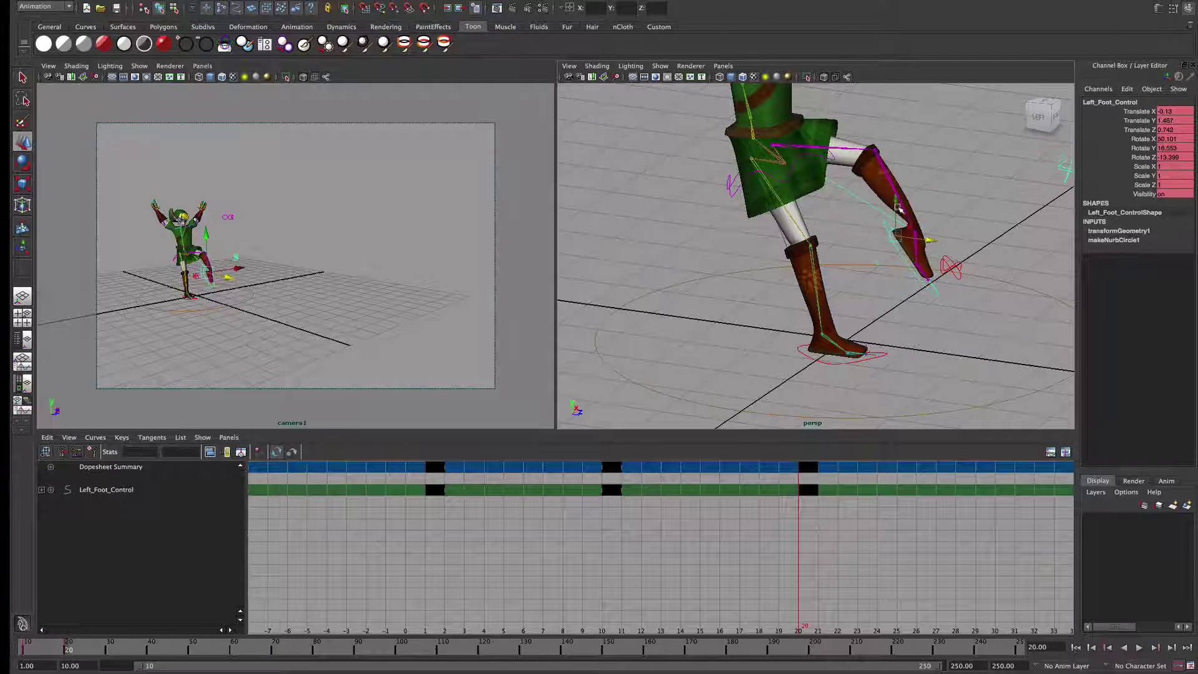
click(790, 180)
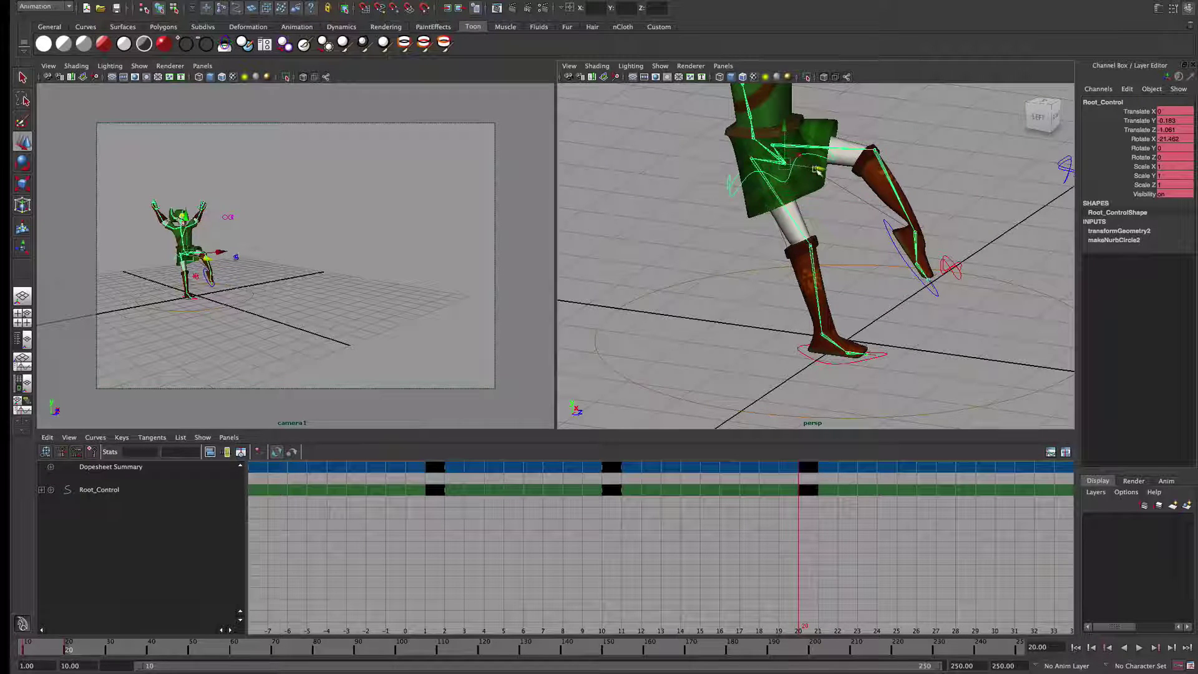
drag(817, 174, 929, 191)
- Lower Right_Knee_Control to near ground level so the right knee bends downward
alt+drag(978, 366, 928, 331)
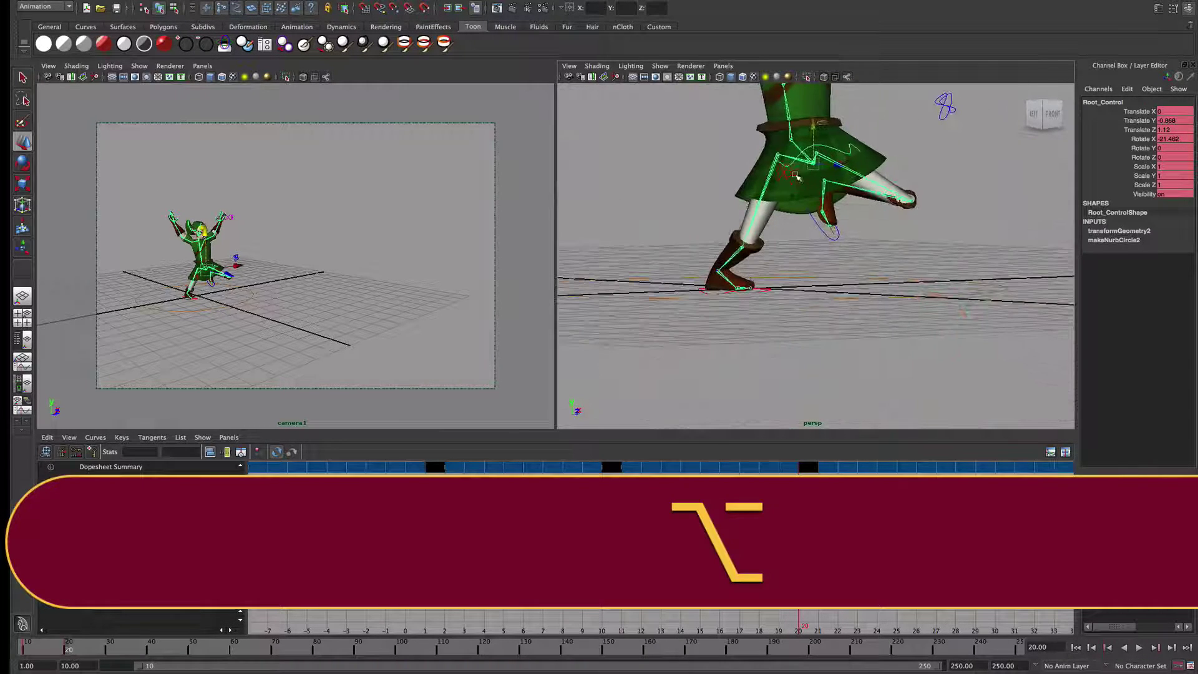
click(787, 177)
drag(788, 178, 788, 269)
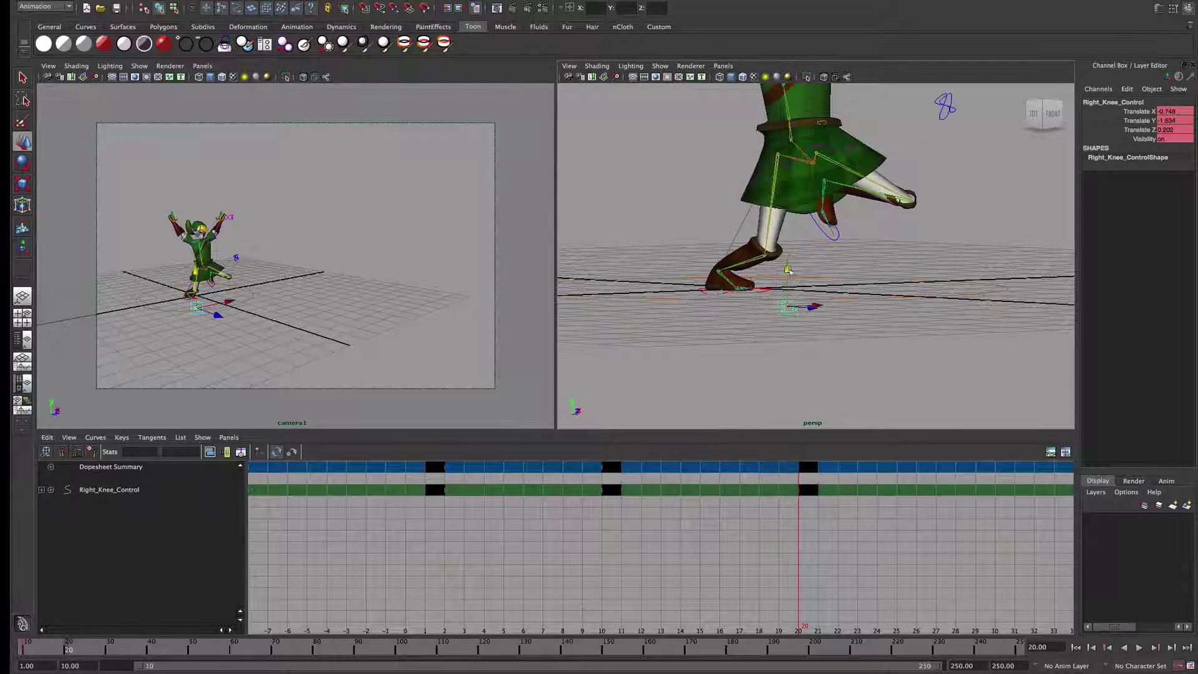
- Lower Left_Foot_Control toward the ground at about 0.18 in Translate Y and 1.62 in Translate Z, rotating the foot nearly level
click(823, 229)
drag(809, 153, 911, 281)
key(e)
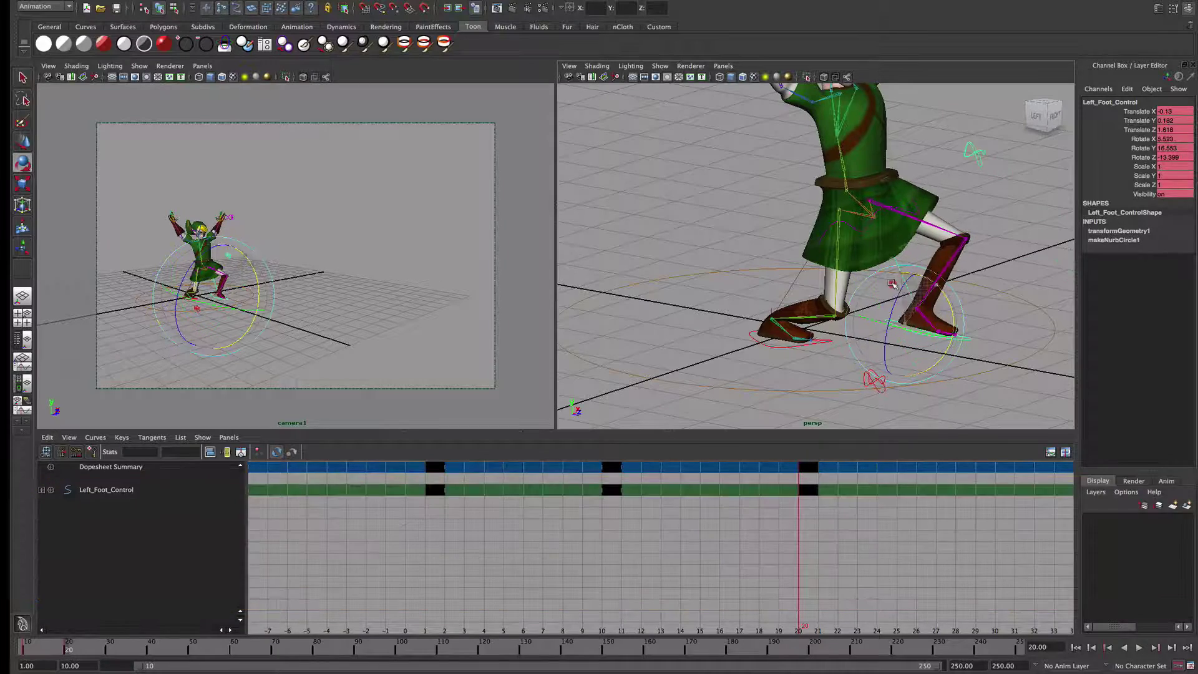
- Straighten the left foot by setting Left_Foot_Control's Rotate Z and Rotate Y to 0
alt+drag(880, 335, 834, 346)
click(1171, 157)
text(0)
key(Return)
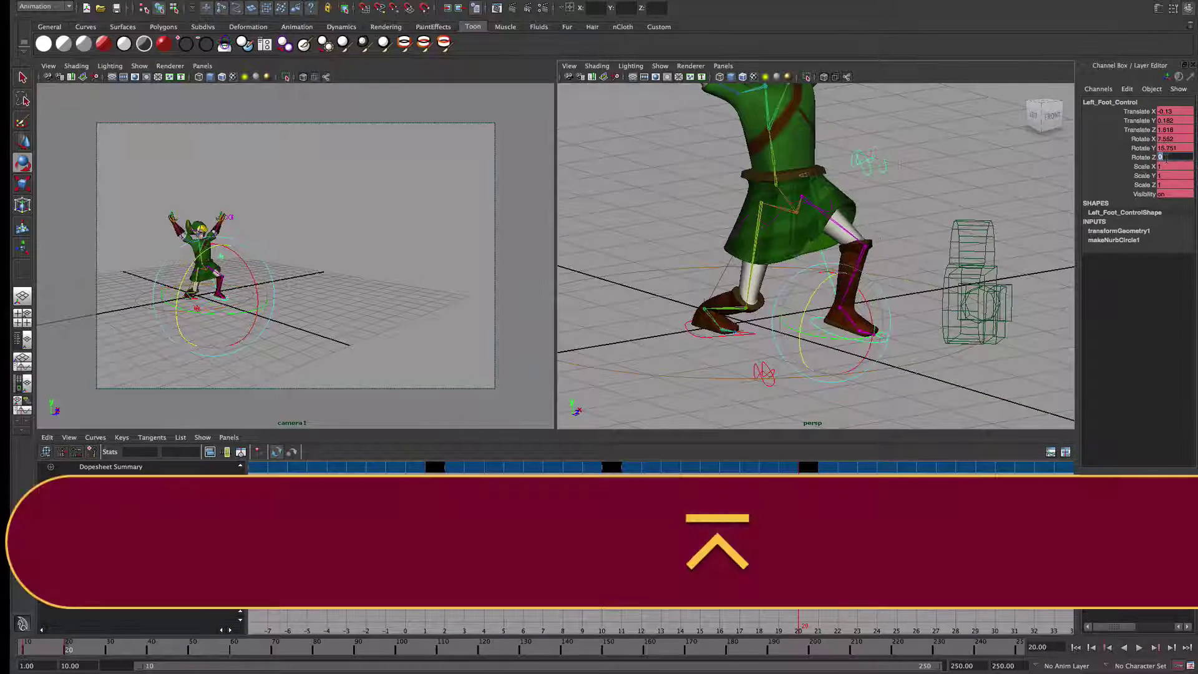
click(1168, 148)
text(0)
key(Return)
- Lower Left_Knee_Control to about -0.48 in Translate Y to aim the left knee down
click(927, 222)
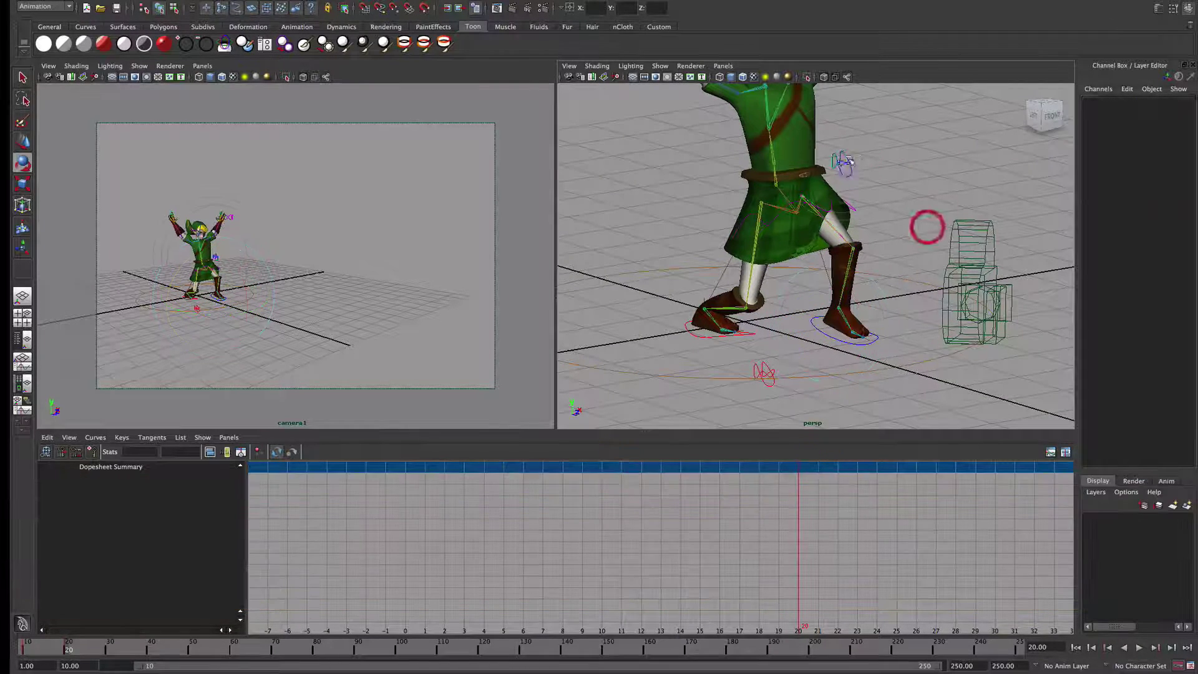
click(847, 222)
key(w)
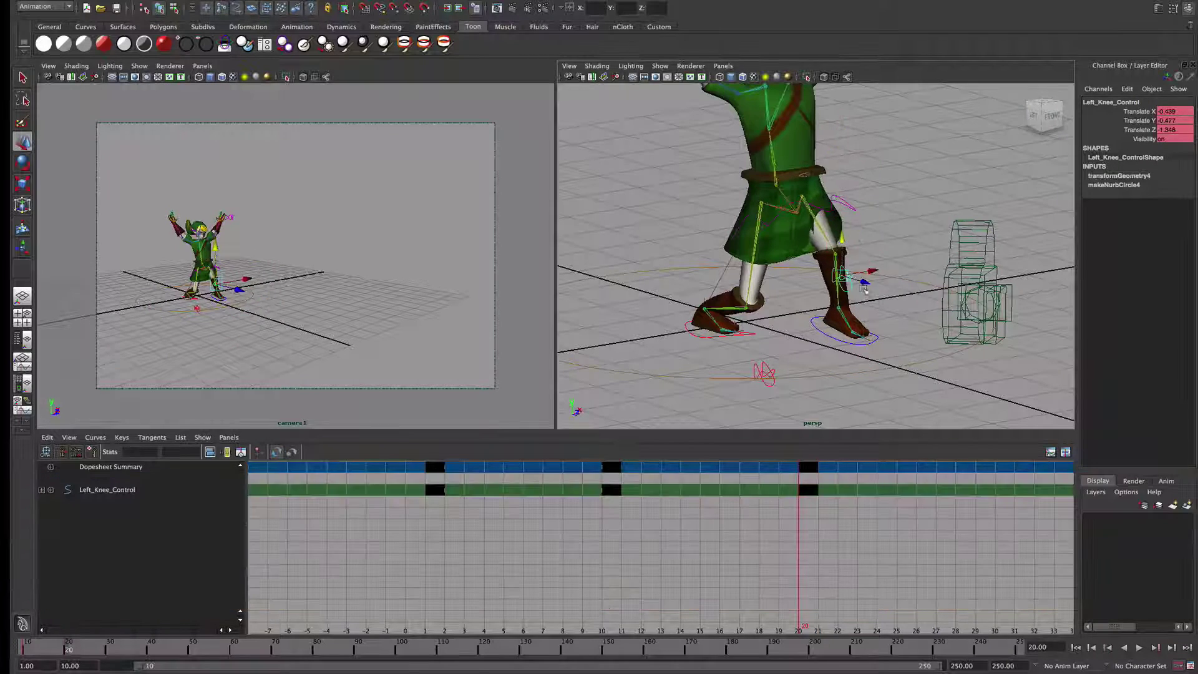
- Raise Right_Foot_Control to about 0.27 in Translate Y and rotate it to lift the right heel over the toes
alt+drag(865, 354, 853, 313)
click(849, 370)
alt+scroll(852, 313, up, 5)
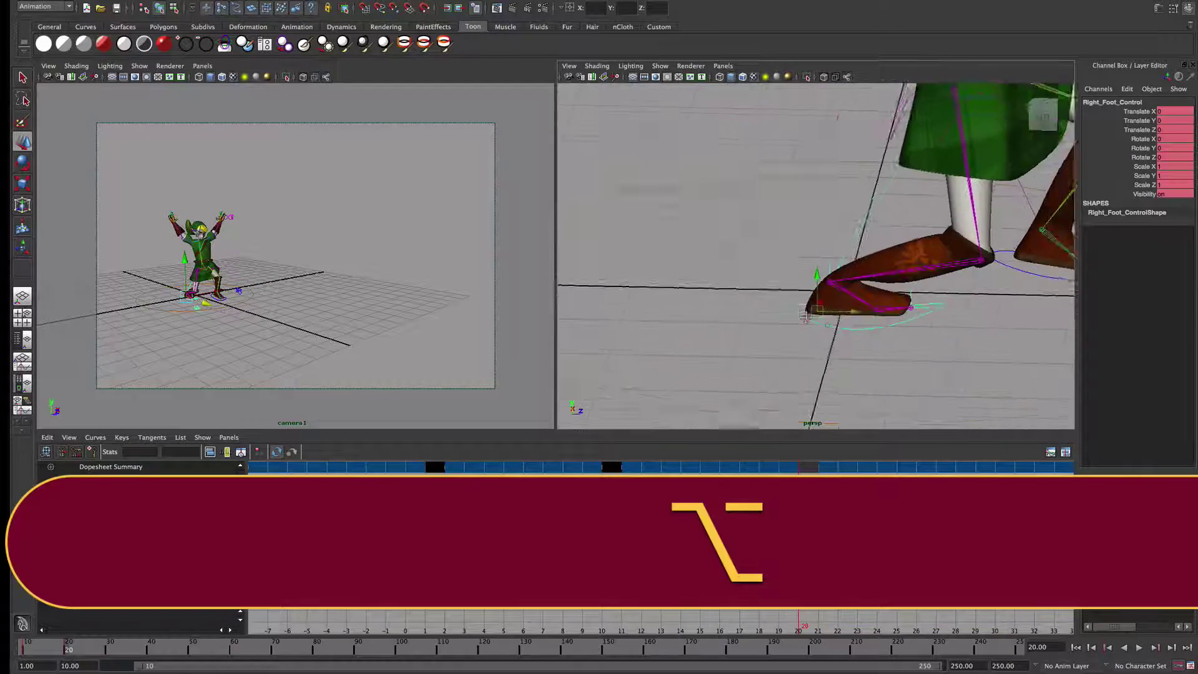
key(w)
drag(767, 267, 865, 296)
key(e)
click(850, 291)
key(w)
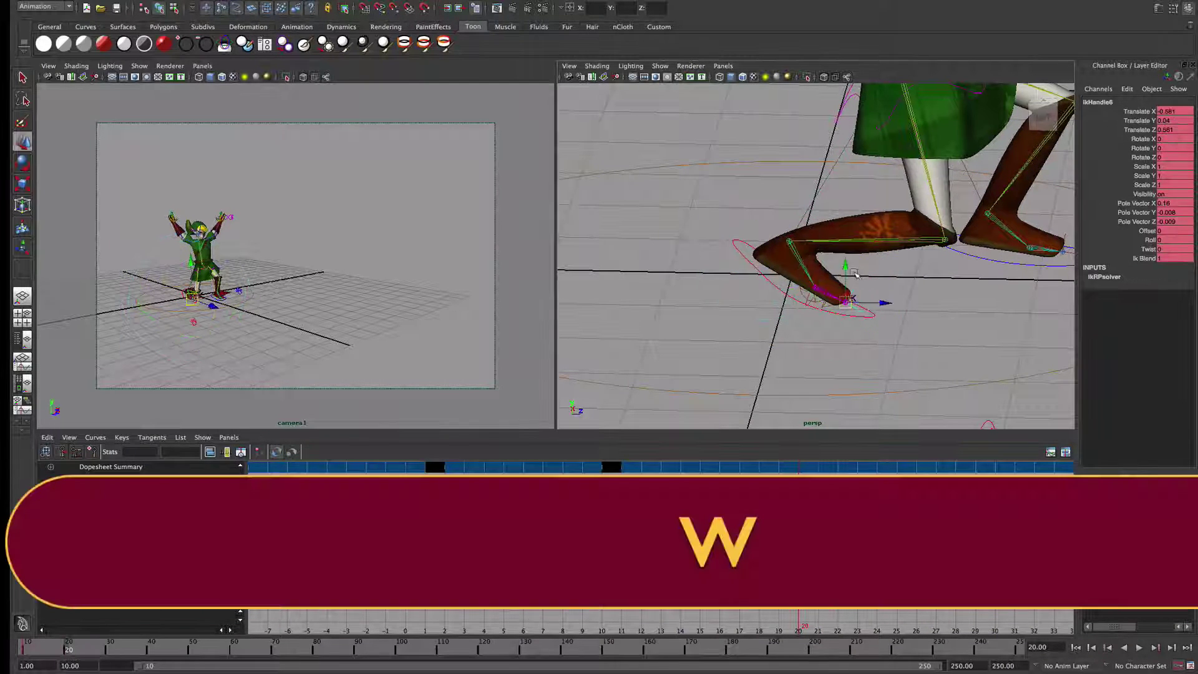
- Tip the right foot up onto its toes with Right_Foot_Control at about 76 degrees in Rotate X and 0.51 in Translate Y
click(742, 249)
key(e)
drag(804, 262, 766, 200)
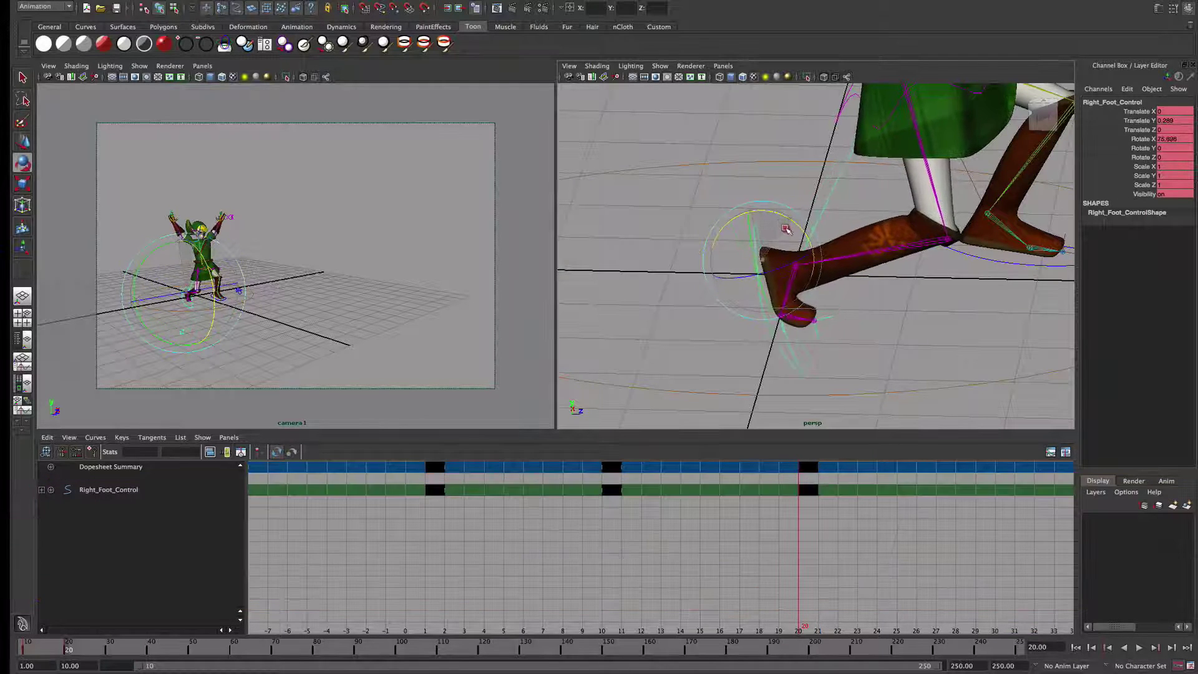
key(w)
drag(762, 244, 762, 206)
key(alt)
alt+drag(894, 358, 695, 260)
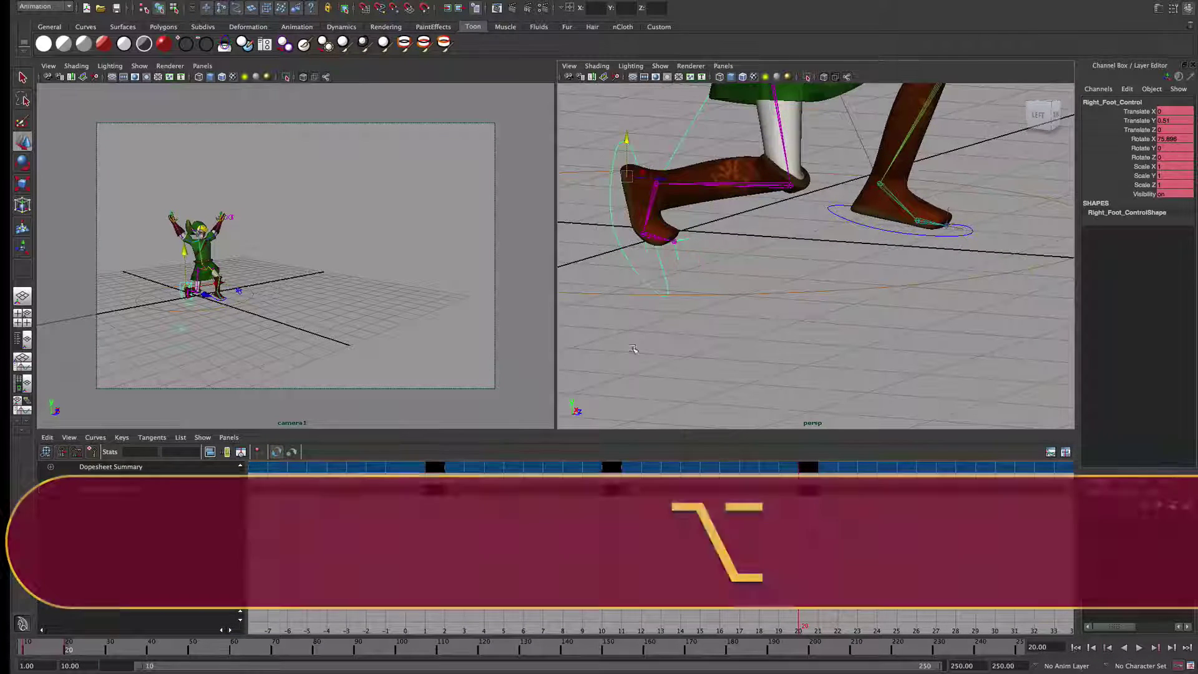
- At frame 21, step the left foot forward by moving Left_Foot_Control to about 2.26 in Translate Z
drag(16, 648, 70, 649)
click(887, 233)
alt+drag(887, 233, 649, 189)
key(e)
key(super+z)
scroll(664, 281, down, 4)
alt+drag(665, 280, 767, 274)
key(w)
drag(870, 231, 909, 253)
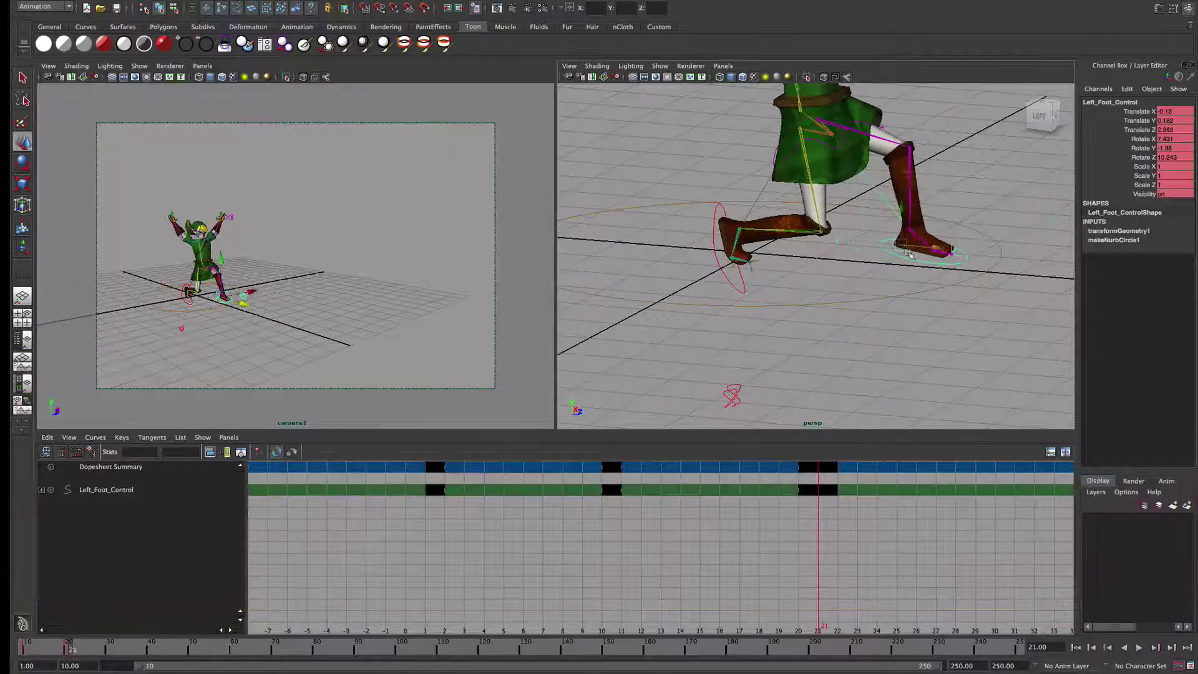
- Set the left foot flat on the ground with Left_Foot_Control at about -0.7 degrees in Rotate X and 0.14 in Translate Y
key(e)
drag(898, 192, 903, 213)
key(w)
scroll(930, 273, up, 5)
alt+drag(930, 273, 908, 272)
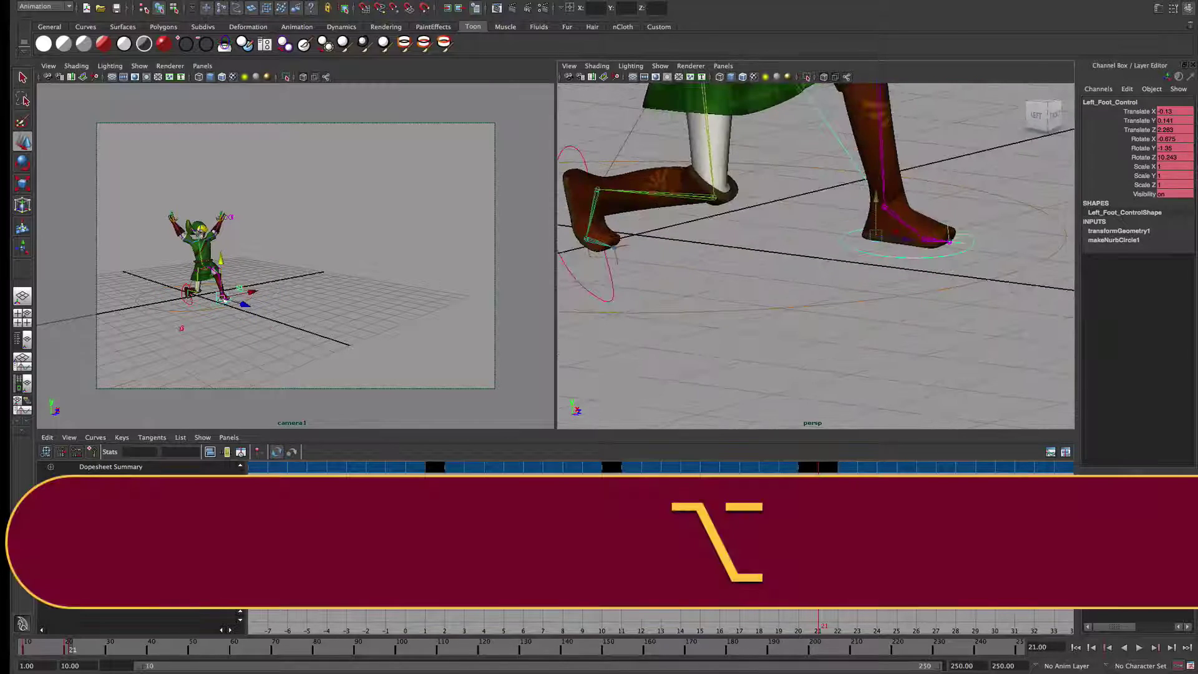
click(274, 231)
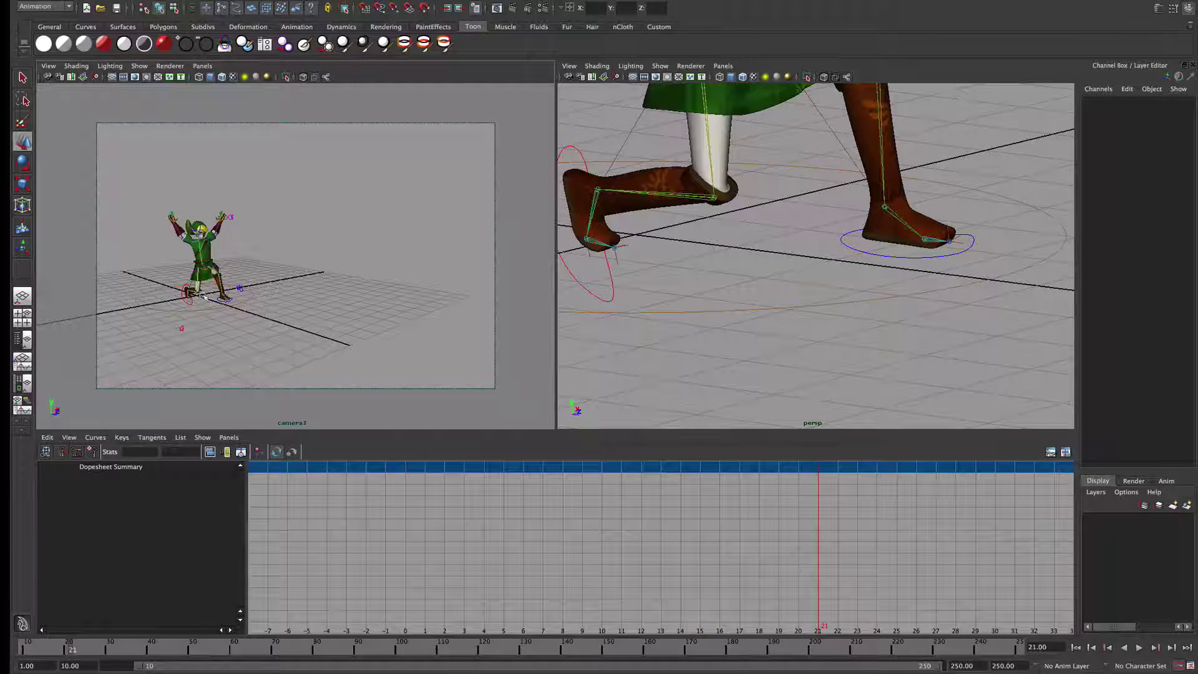
alt+drag(900, 262, 855, 252)
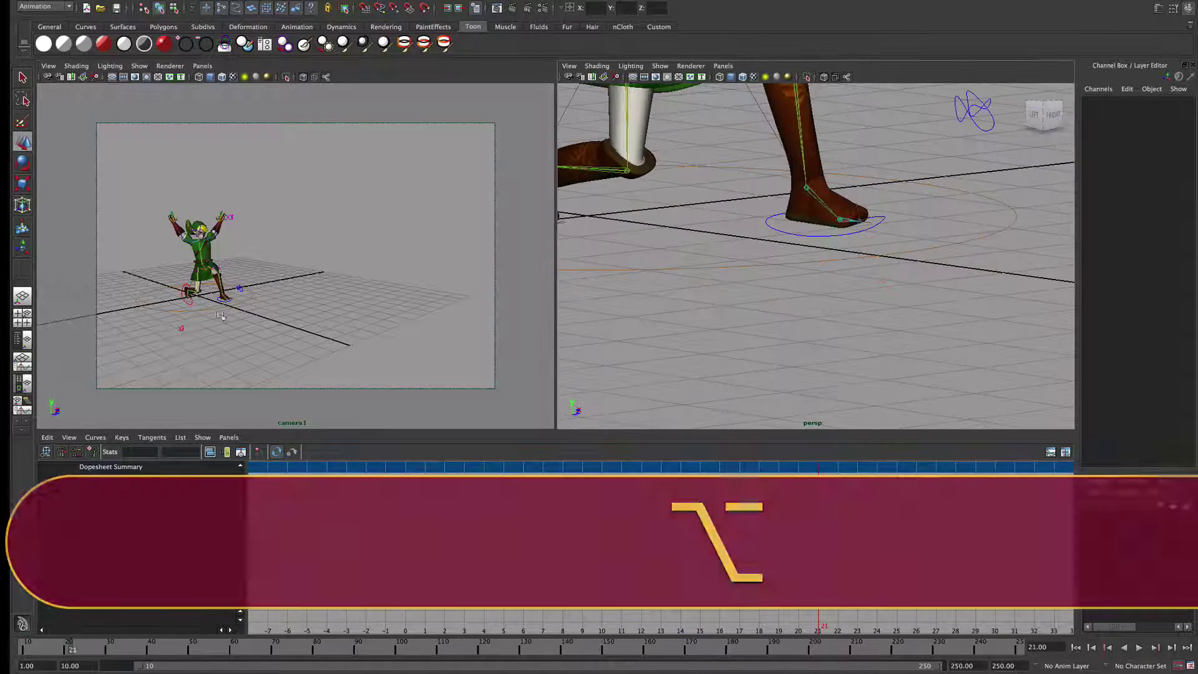
scroll(717, 190, down, 3)
alt+middle_drag(717, 190, 714, 326)
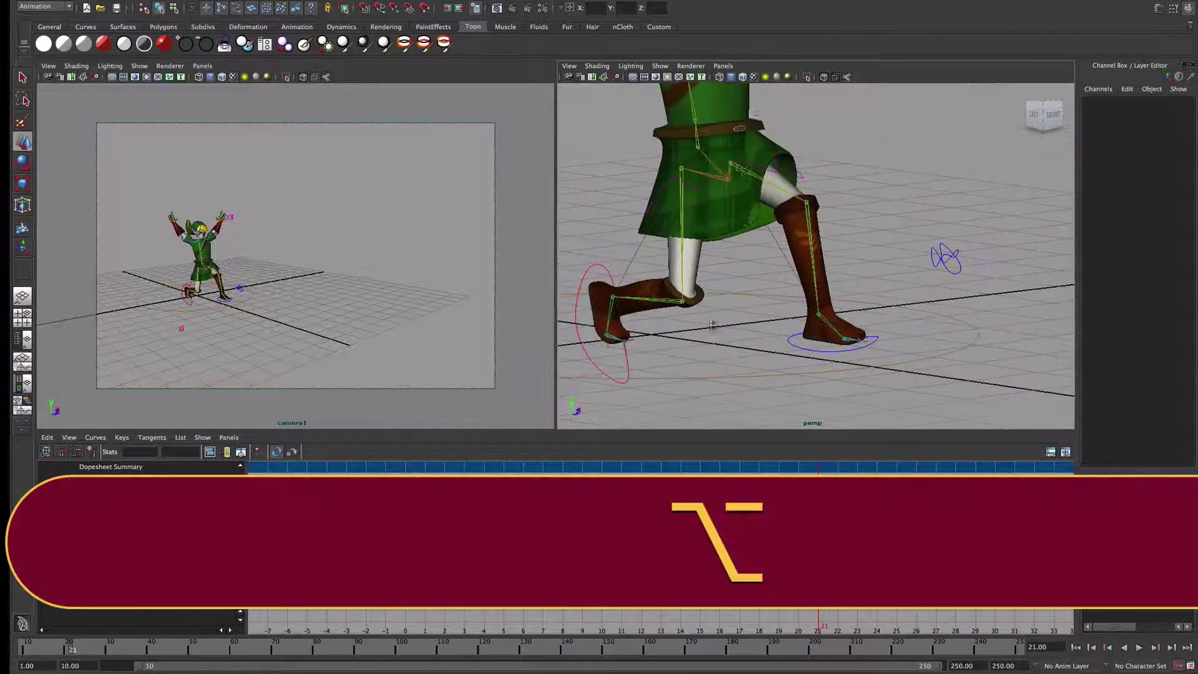
- At frame 21, lower the root control to about -1.1 in Translate Y so the right knee rests on the ground
click(747, 167)
key(e)
drag(753, 159, 716, 164)
key(2)
key(w)
key(e)
key(w)
- Bend the torso forward over the front knee by rotating the lower spine and Chest joints
click(691, 179)
key(e)
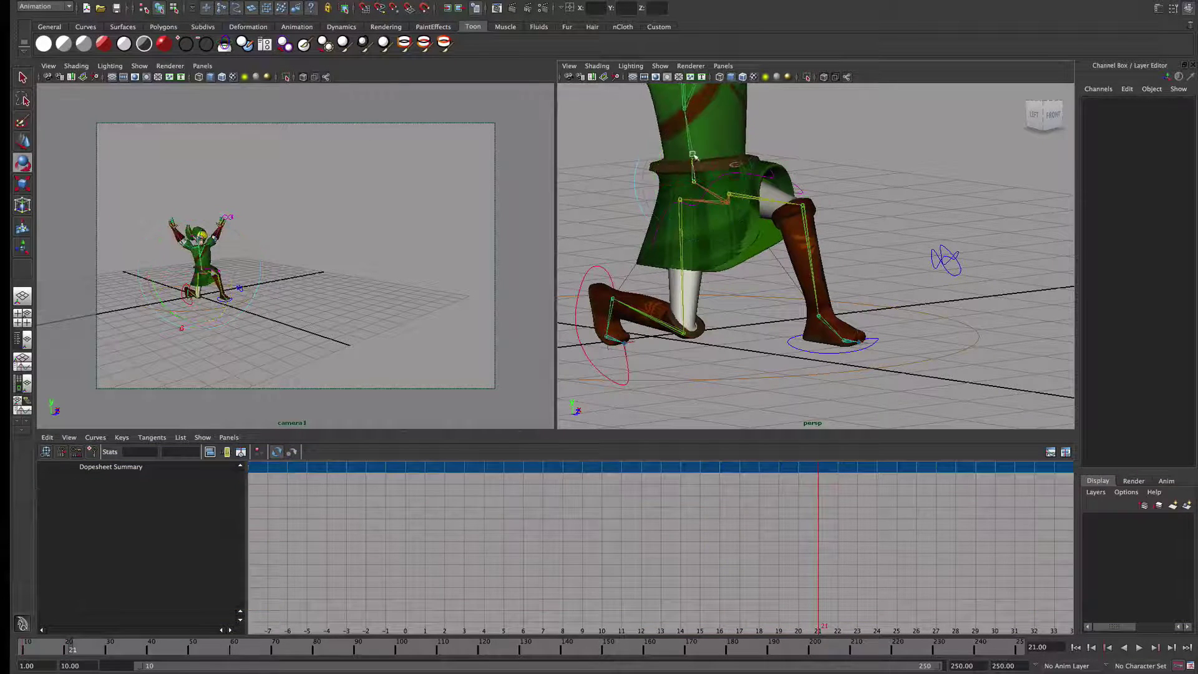
click(718, 144)
click(796, 144)
click(733, 125)
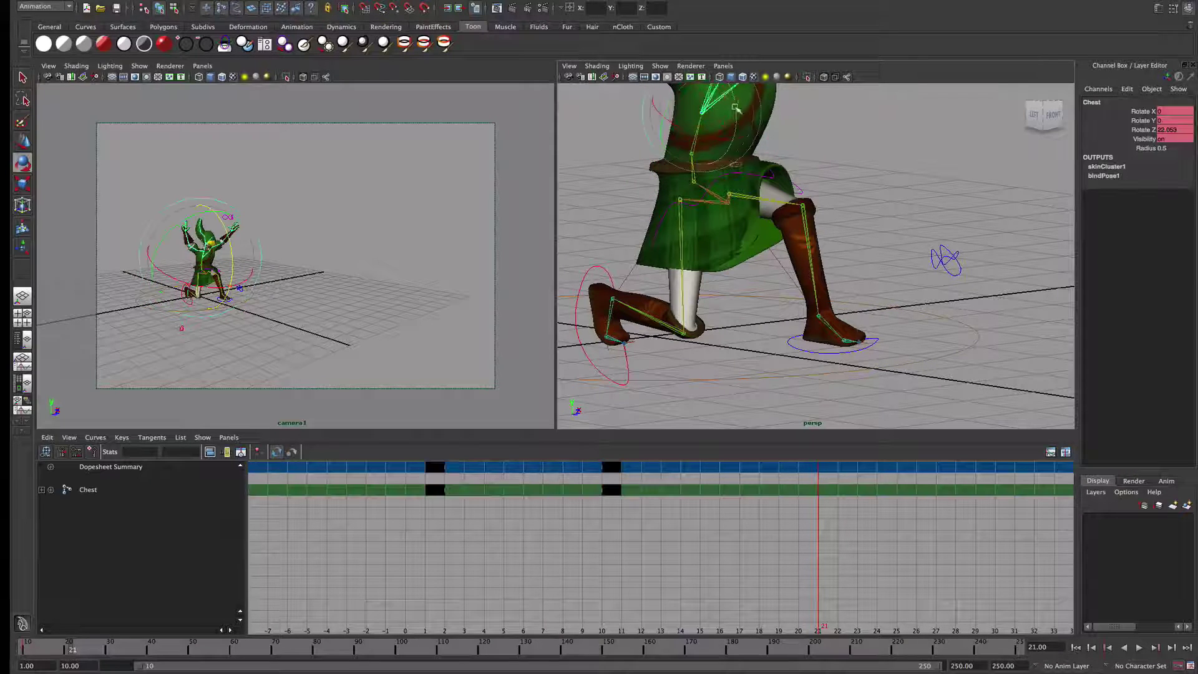
drag(733, 124, 691, 152)
- Bring the right arm down beside the body by rotating Clav_Rgt, and Shoulder_Rgt to about -32.6 in Rotate Y
click(802, 139)
click(783, 106)
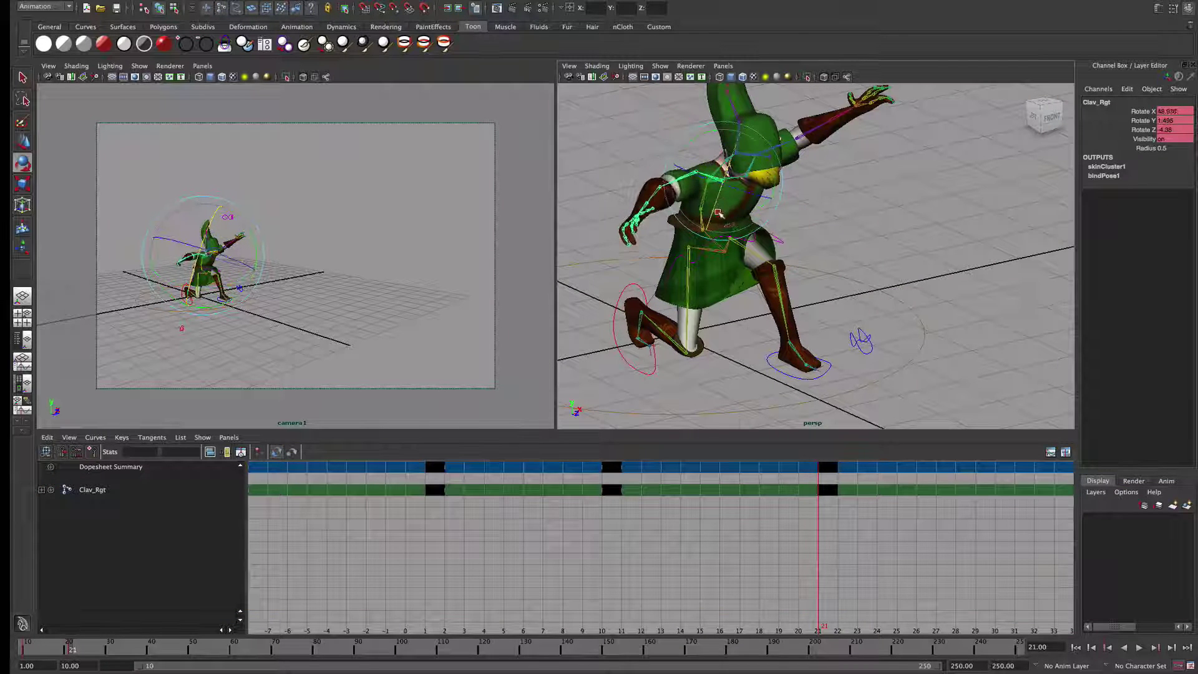
click(722, 222)
click(693, 194)
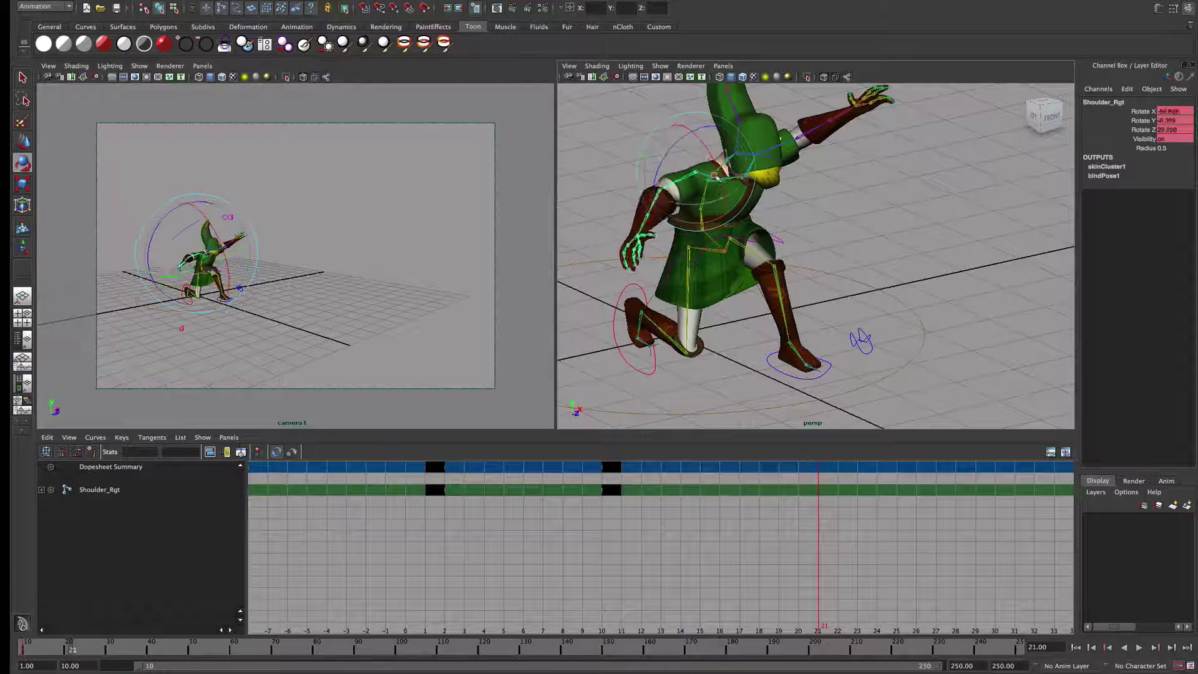
drag(719, 201, 682, 224)
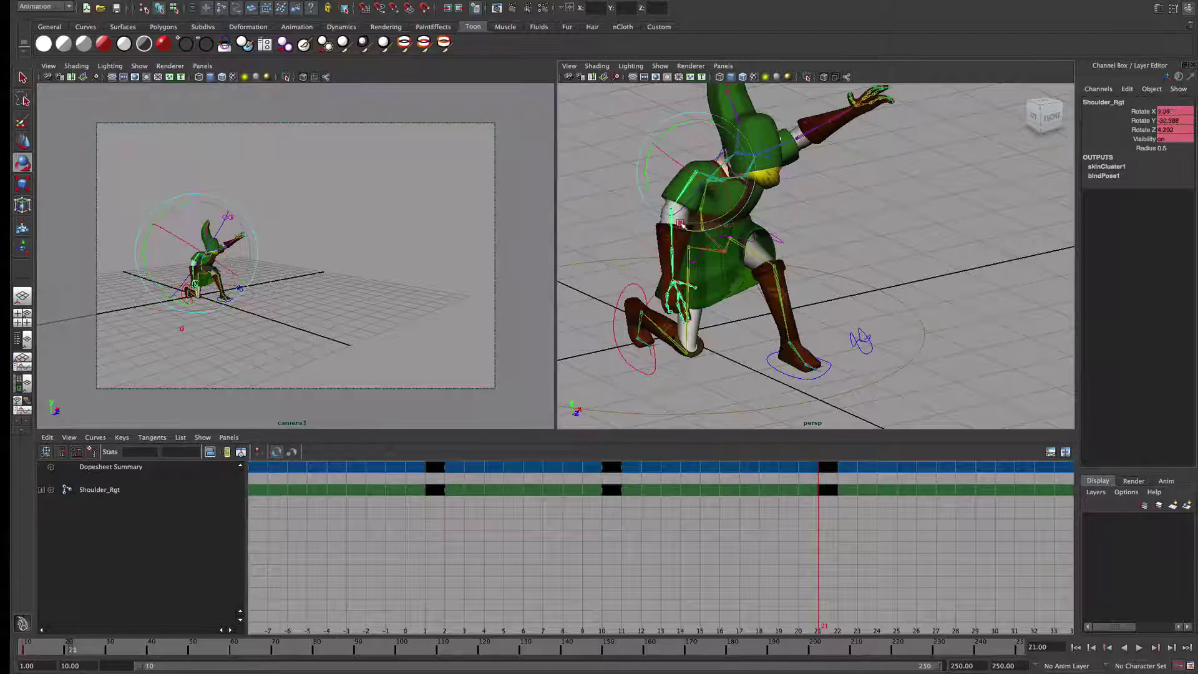
- Bend and key the right forearm, and adjust Shoulder_Rgt to about -10.4, -38.2 and 36 degrees in Rotate X, Y and Z
click(672, 212)
drag(631, 253, 646, 253)
key(s)
scroll(649, 210, up, 2)
click(622, 128)
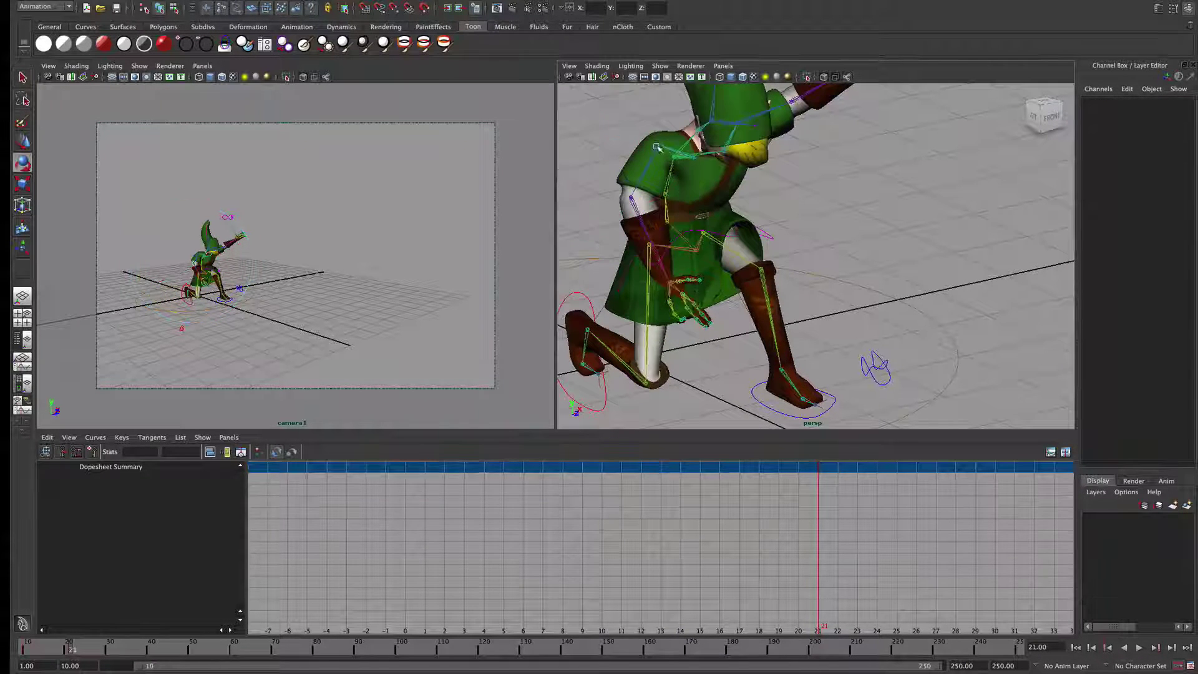
click(659, 150)
drag(666, 136, 675, 127)
- Shape the right hand by rotating Pink_Prox_Rgt to about 18 in Rotate Z and Hand_In_Rgt to about 3.7 in Rotate Y
scroll(694, 322, up, 2)
scroll(695, 322, up, 2)
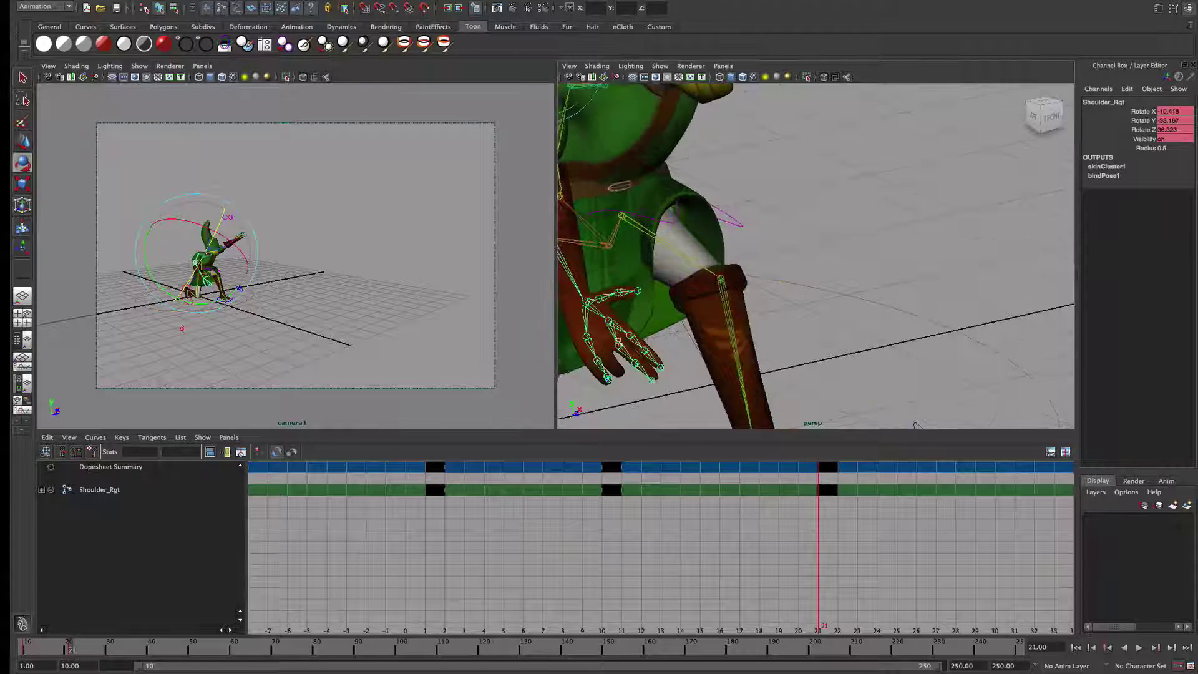
click(585, 322)
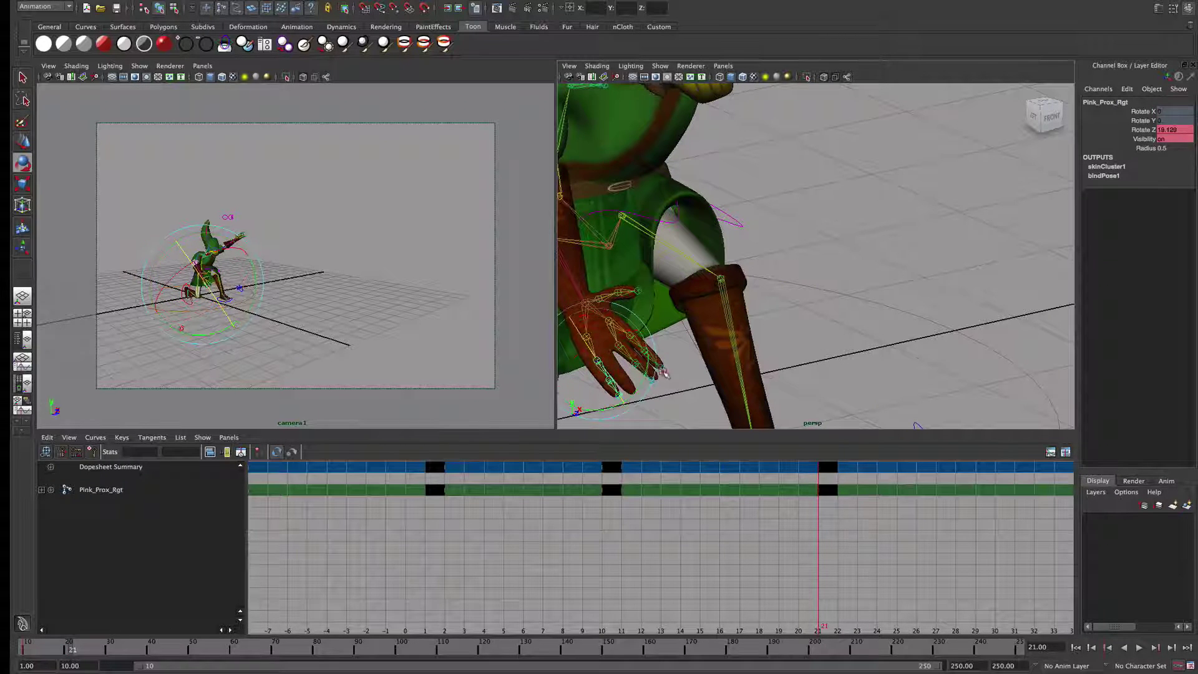
click(619, 348)
click(610, 322)
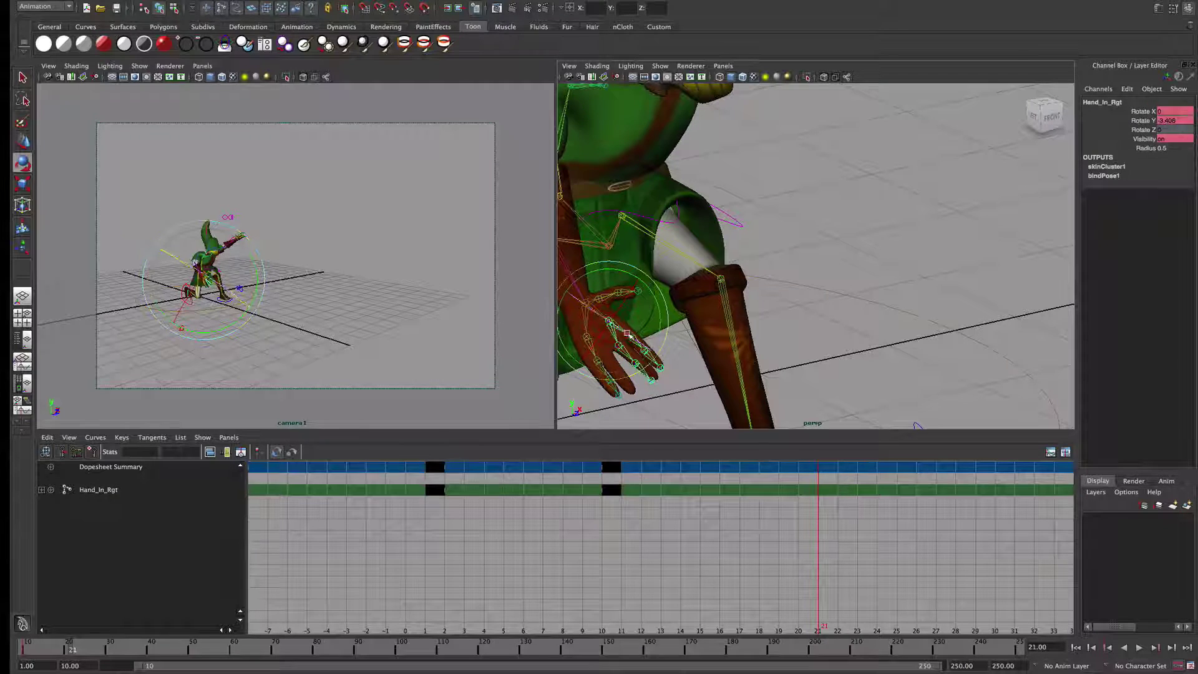
drag(655, 340, 614, 298)
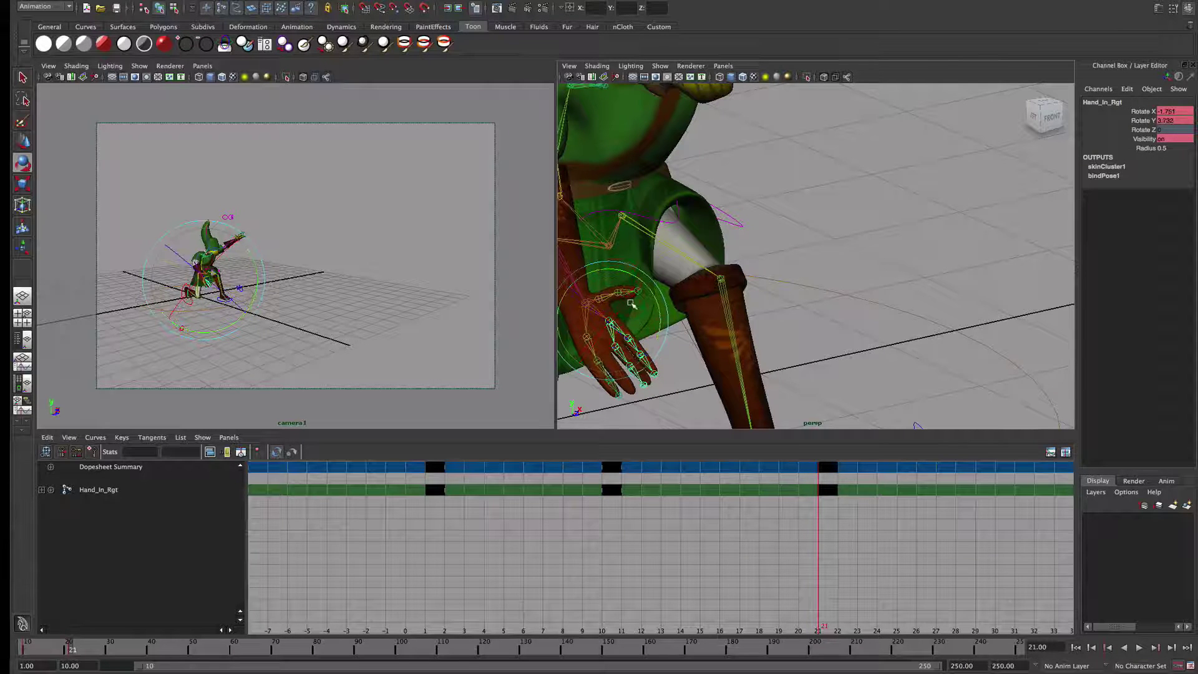
- Rotate the right thumb joint Thumb_Mid_Rgt to about -24.5 degrees in Rotate Y
key(q)
click(618, 292)
key(e)
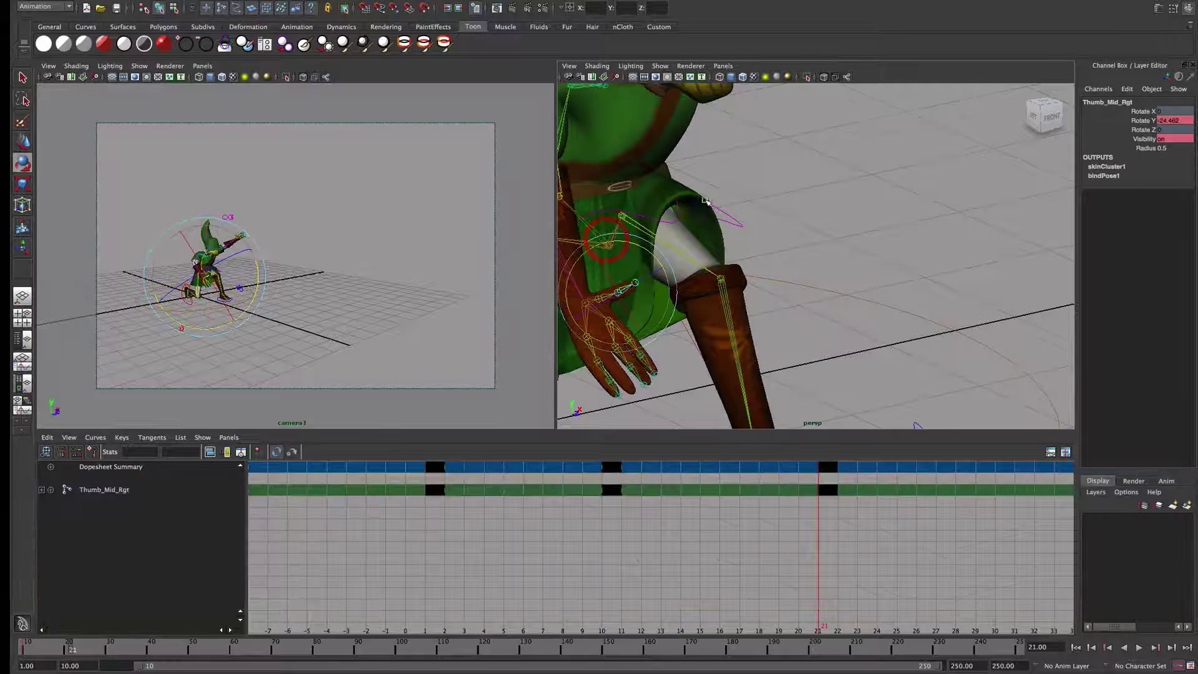
- Let the head and hat hang forward by rotating their joints, with Hat_Tip at about 14.5 in Rotate Y and -14.7 in Rotate Z
scroll(704, 200, down, 8)
alt+drag(703, 218, 705, 113)
click(941, 120)
click(773, 176)
click(661, 169)
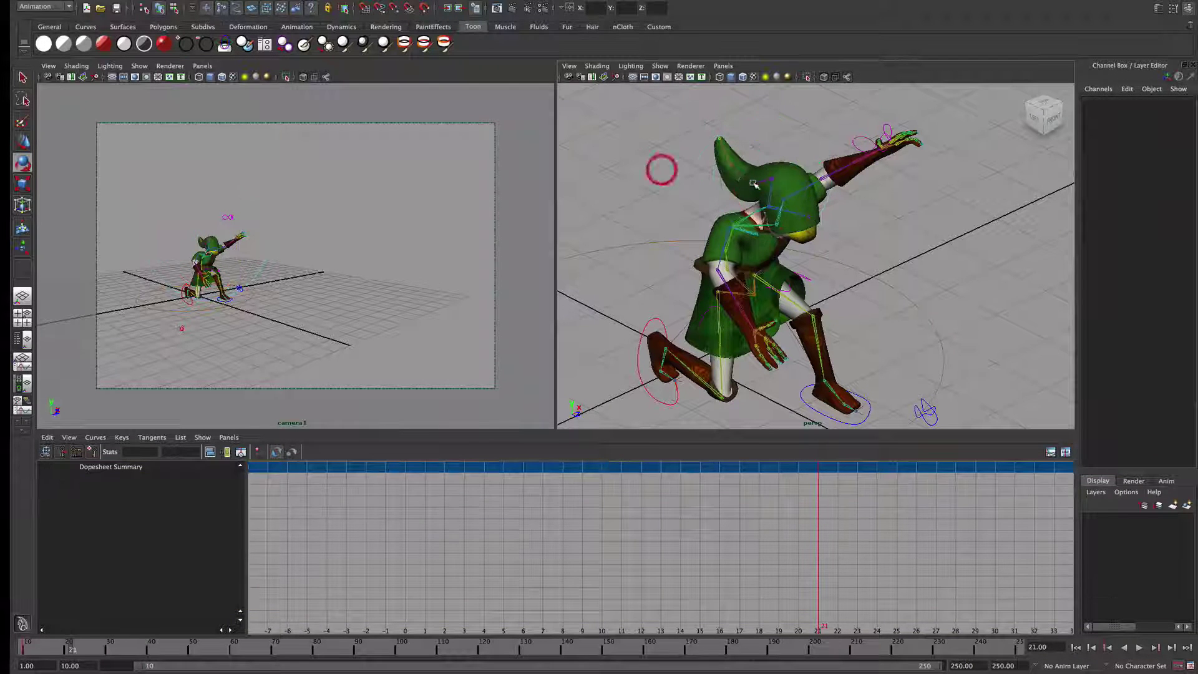
click(752, 182)
drag(769, 154, 717, 149)
click(665, 181)
click(736, 196)
key(s)
- Lower the magenta figure-eight control to near ground level in front of the kneeling character
alt+drag(779, 249, 718, 292)
click(570, 164)
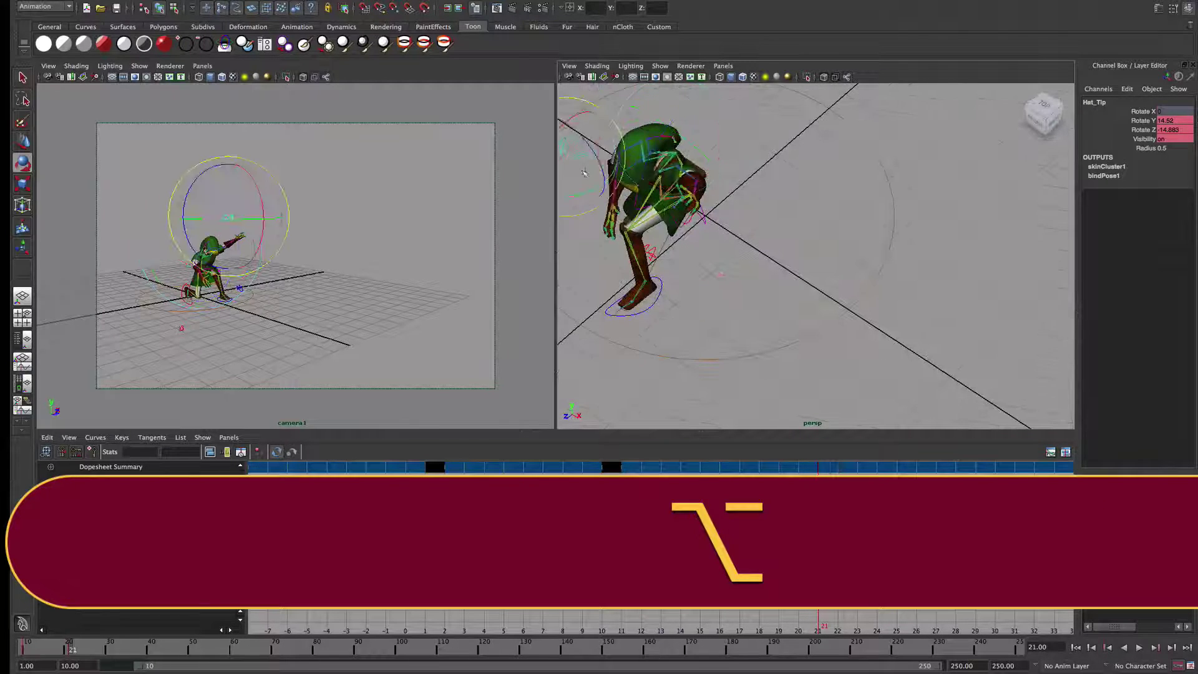
alt+middle_drag(574, 164, 765, 168)
key(w)
drag(769, 147, 811, 324)
- Swing the left arm down by rotating Shoulder_Lft to about -26.6, -57 and -62.7 degrees in X, Y and Z
click(838, 209)
key(e)
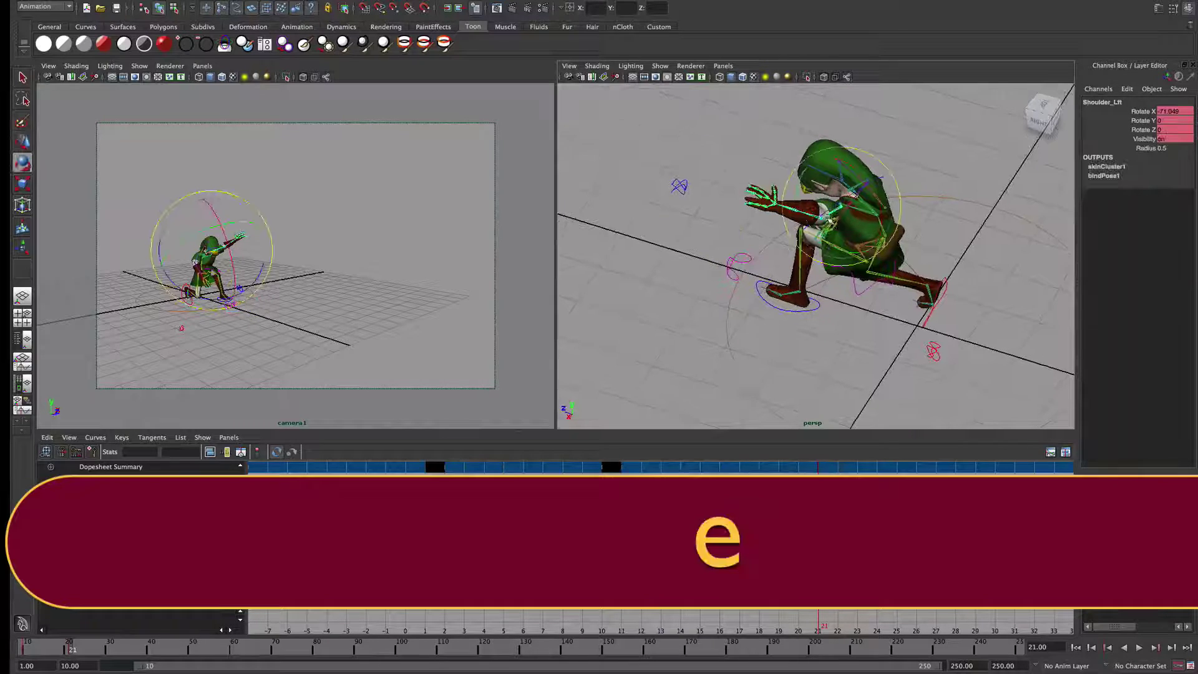
drag(817, 206, 801, 249)
alt+right_drag(802, 249, 852, 268)
alt+drag(852, 268, 948, 262)
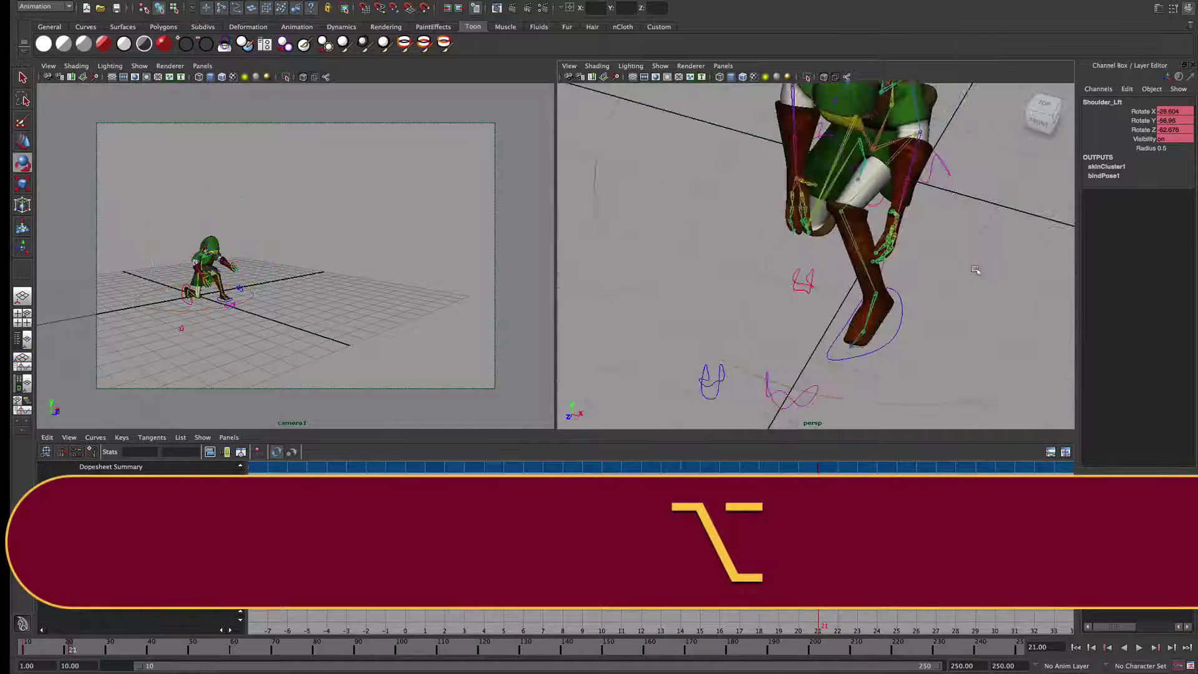
- Rotate the left shoulder area so the left arm hangs beside the forward leg
alt+middle_drag(886, 115, 869, 187)
click(893, 151)
drag(920, 187, 928, 226)
click(905, 191)
click(917, 199)
click(992, 222)
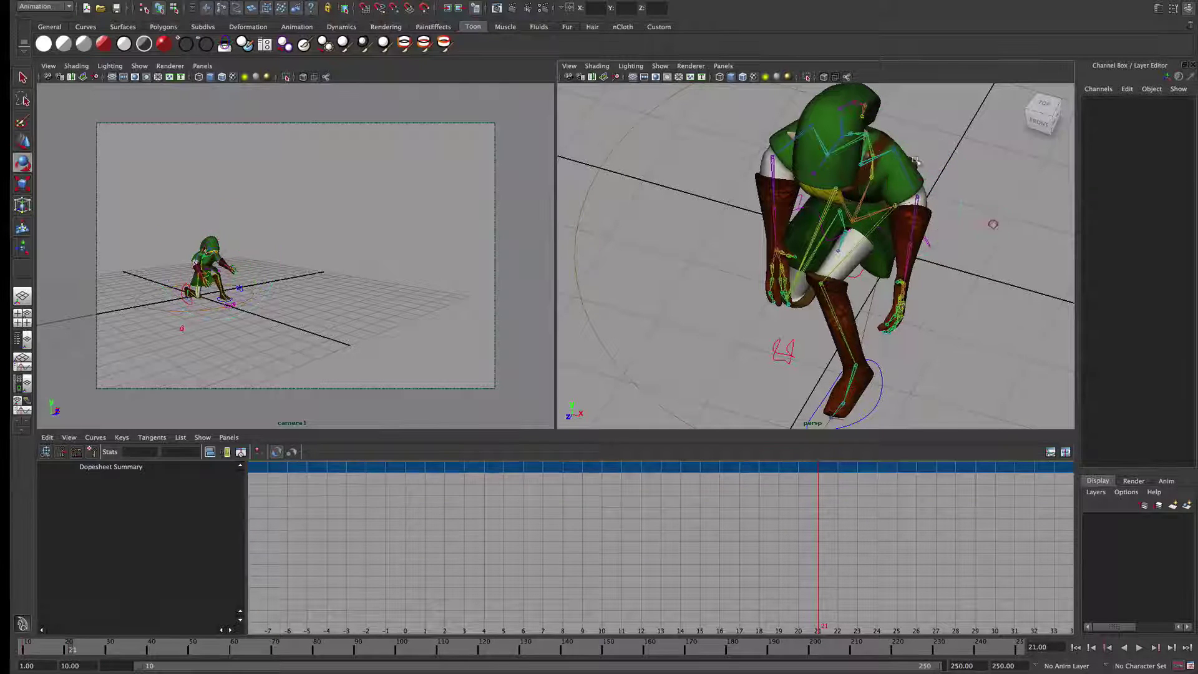
- Refine the left shoulder's rotation and turn the left forearm inward so the hand opens toward the front leg
click(894, 151)
drag(914, 162, 871, 182)
click(912, 238)
drag(910, 243, 902, 241)
- Pose the left fingers by rotating Pink_Prox_Lft, Middle_Prox_Lft and Index_Prox_Lft, the index to about -27.5 in Rotate Z
click(949, 289)
click(903, 309)
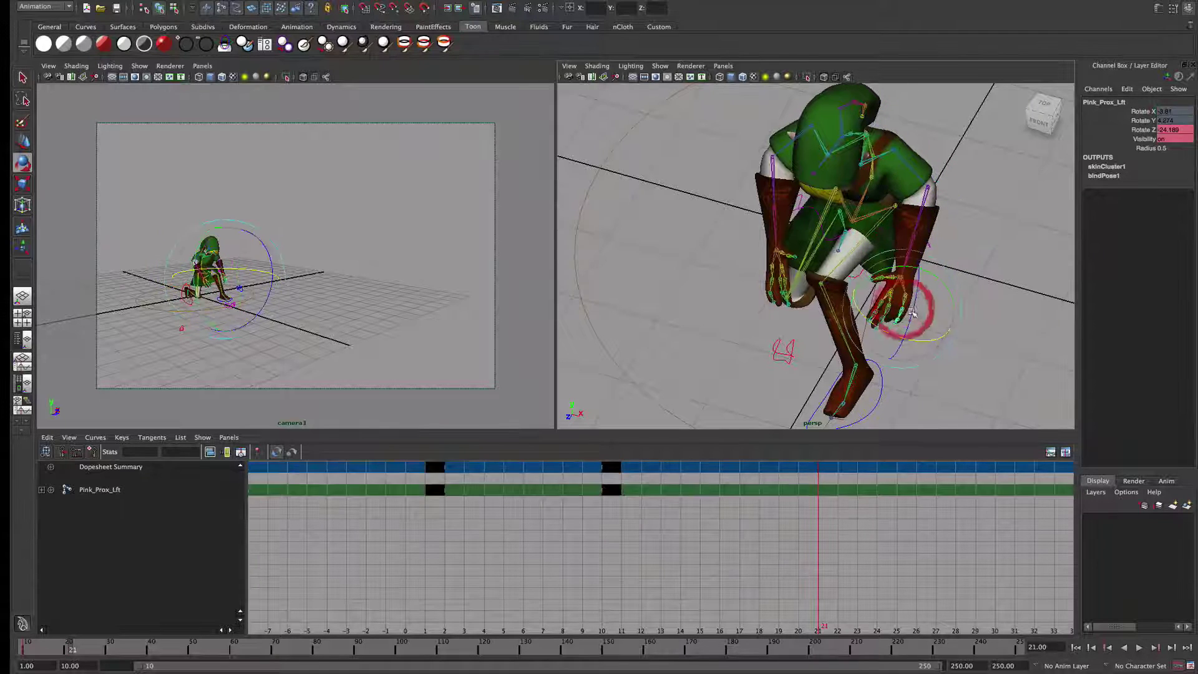
drag(912, 317, 905, 323)
click(927, 329)
click(890, 309)
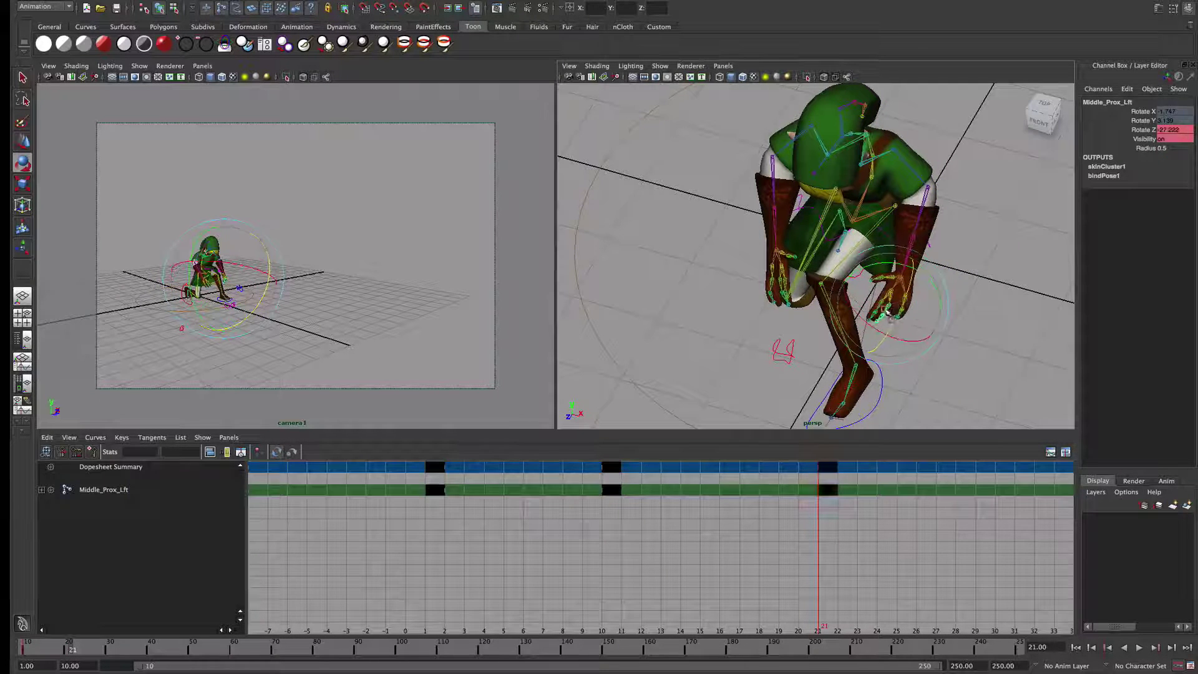
click(960, 322)
click(894, 304)
drag(894, 304, 772, 423)
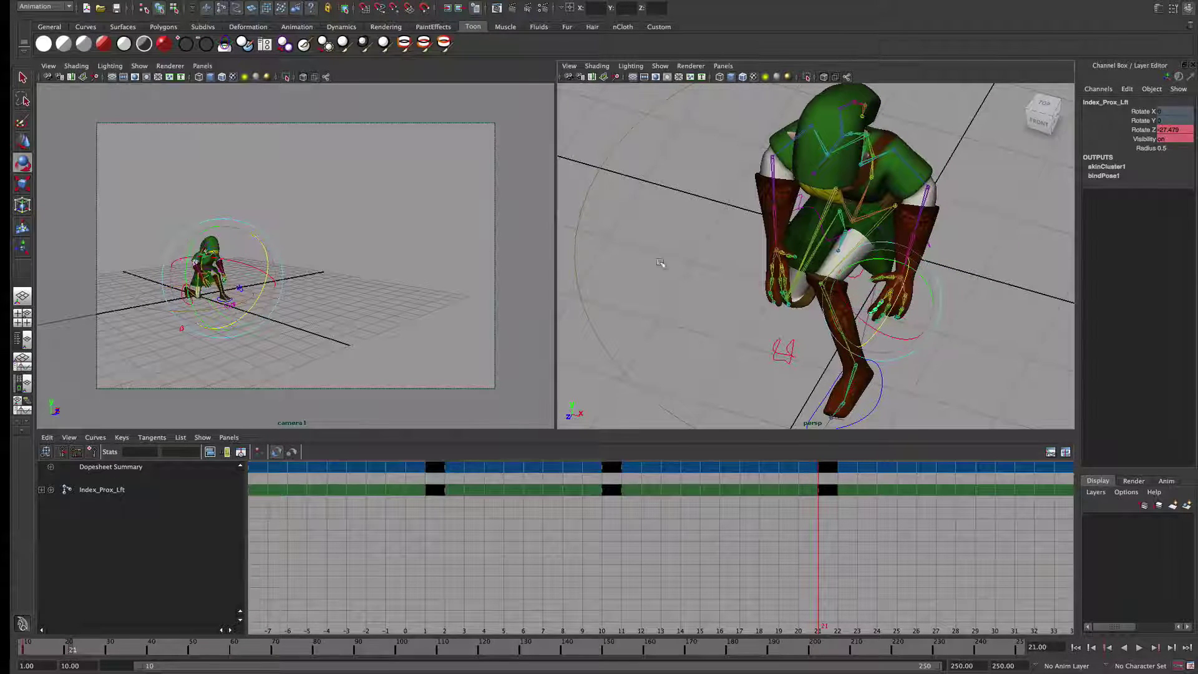
- Scrub from frame 20 back to frame 10 to review the jump in a wide side view
click(69, 650)
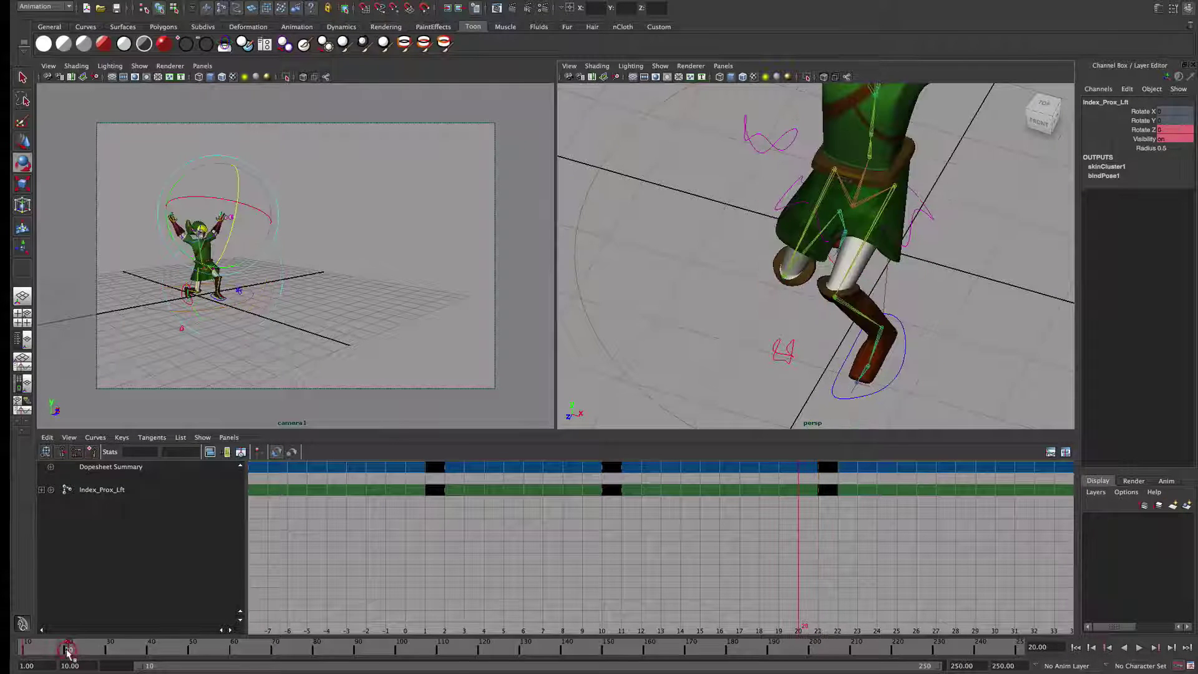
drag(68, 652, 27, 649)
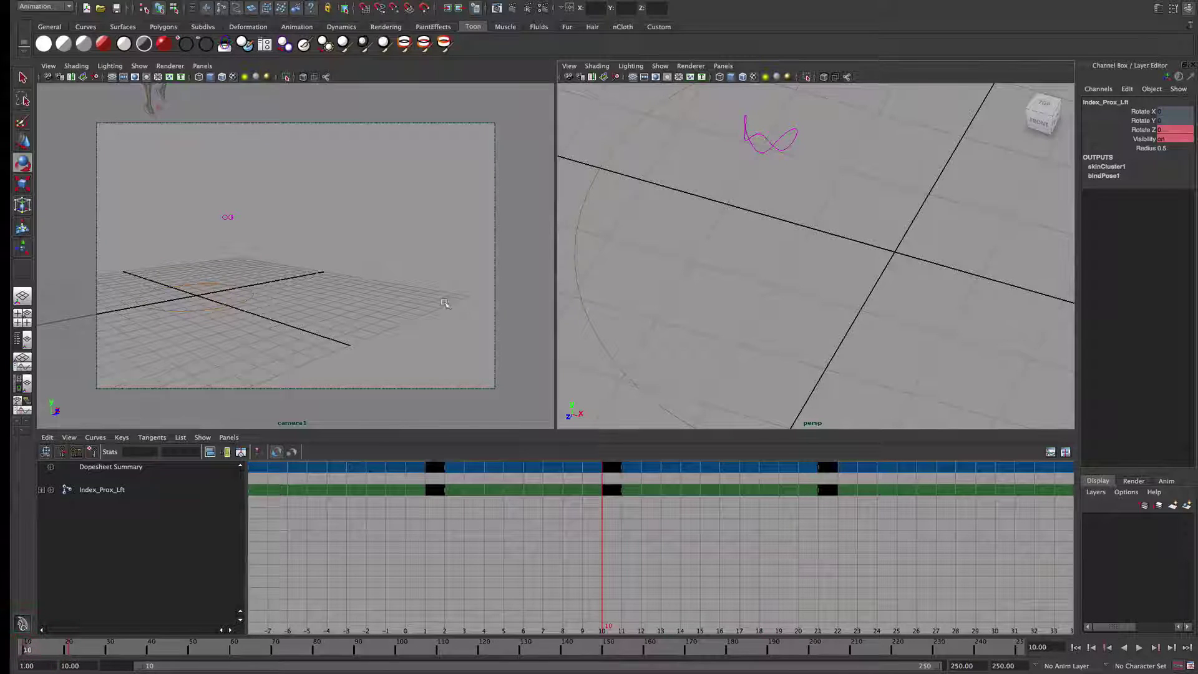
scroll(728, 241, down, 10)
mouse_move(724, 307)
alt+mouse_down()
mouse_move(801, 283)
mouse_move(722, 326)
alt+mouse_up()
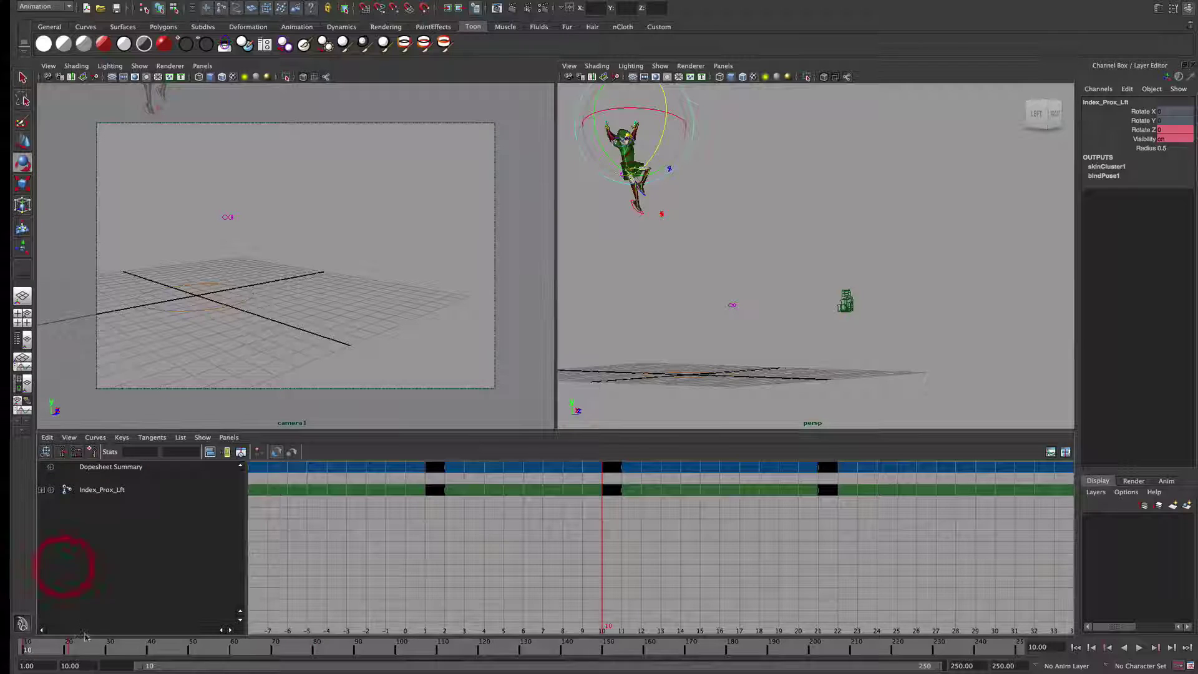
- At frame 23, bend the spine further forward over the front leg and key the pose
click(80, 649)
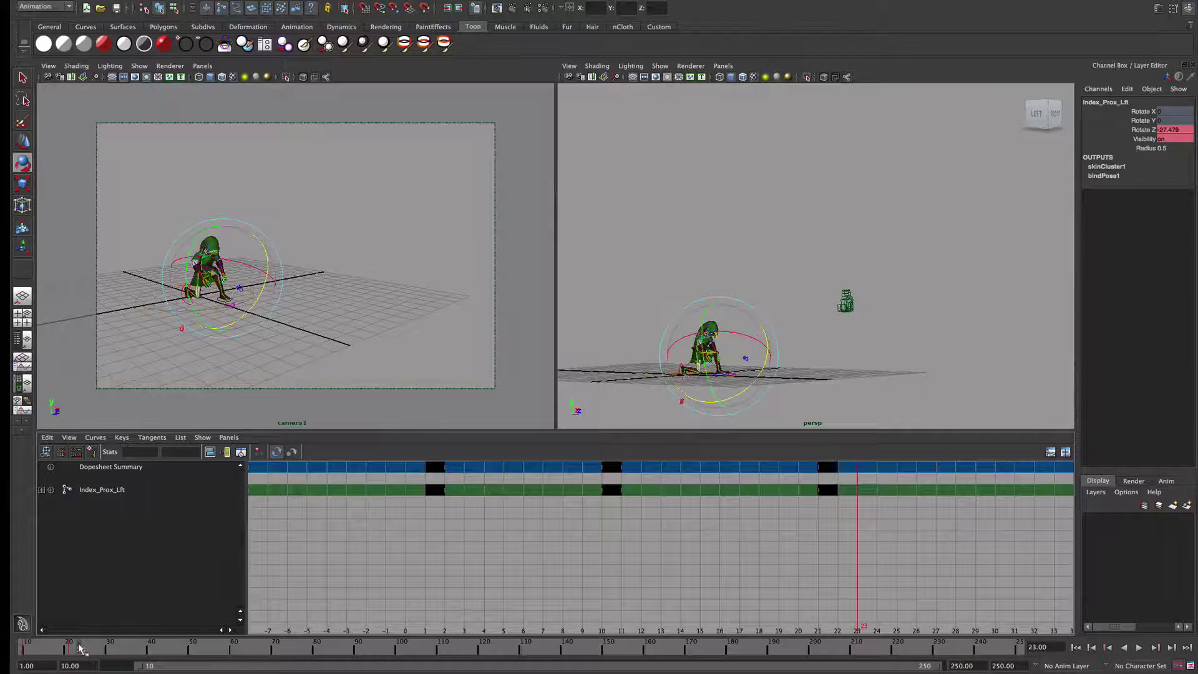
alt+drag(678, 340, 834, 260)
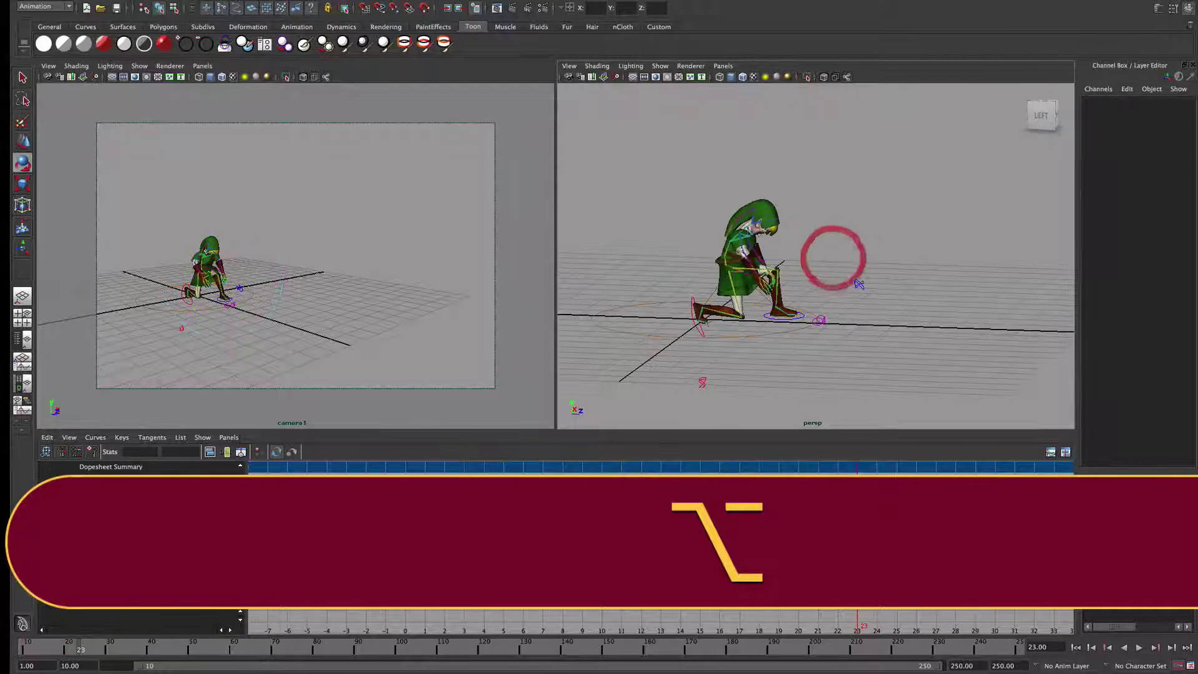
click(733, 246)
drag(738, 192, 780, 227)
key(s)
click(839, 265)
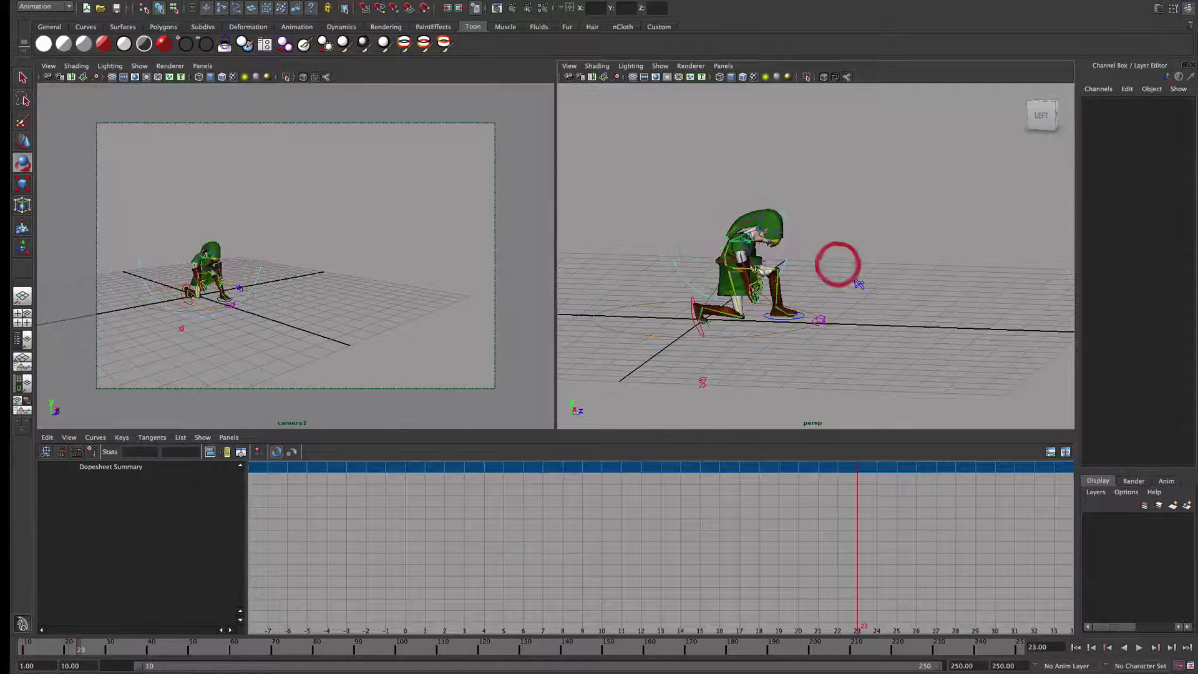
- Shift Root_Control forward to about 1.91 in Translate Z and tilt it to about -26.7 degrees in Rotate X
click(780, 250)
key(w)
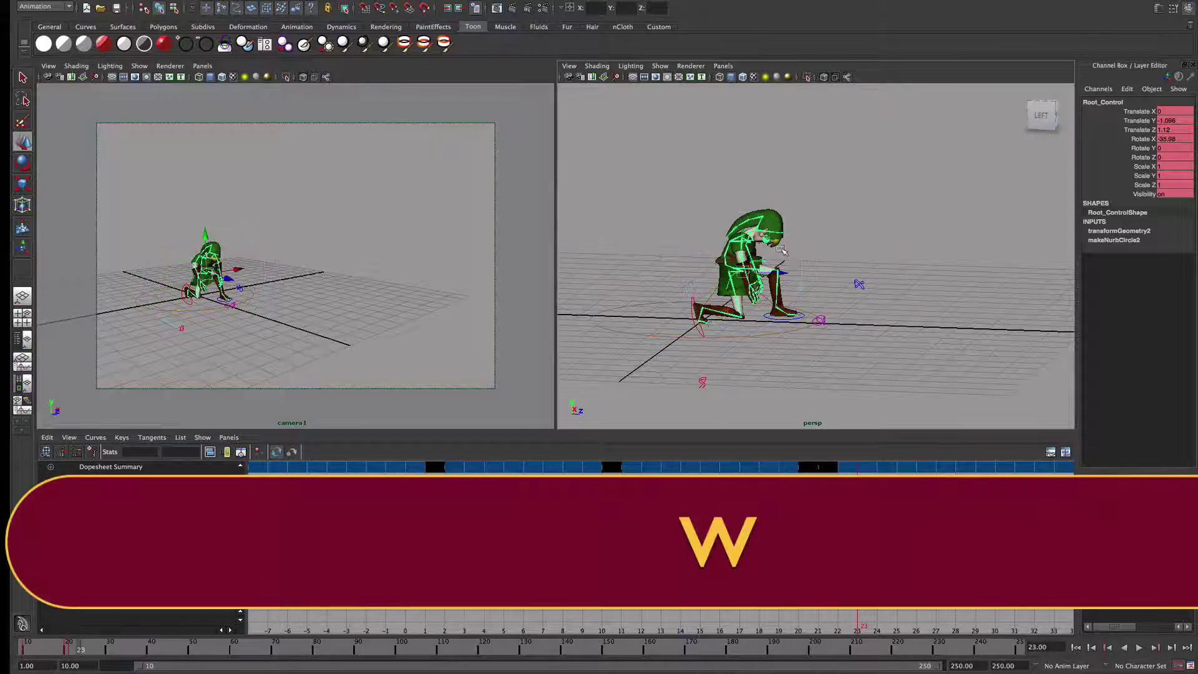
drag(785, 269, 812, 275)
key(e)
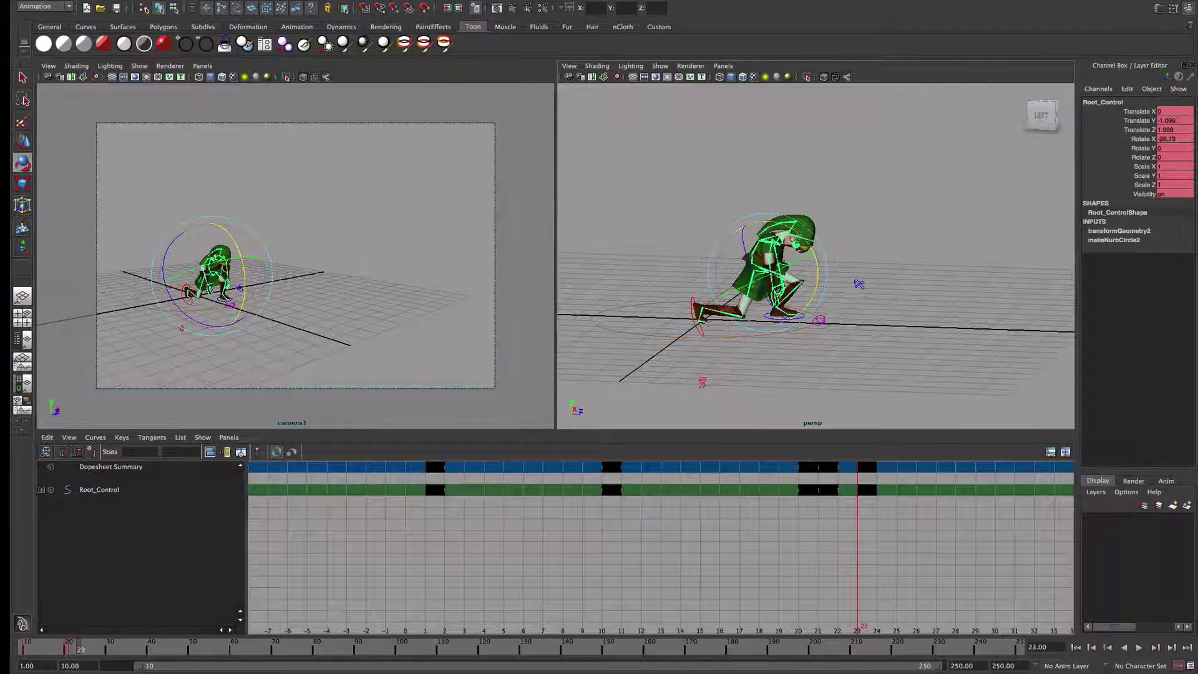
- Check the pose sketches in Photoshop and open the reference movie 00_LinkAnimPRocessSteps.mov in QuickTime Player
key(super+Tab)
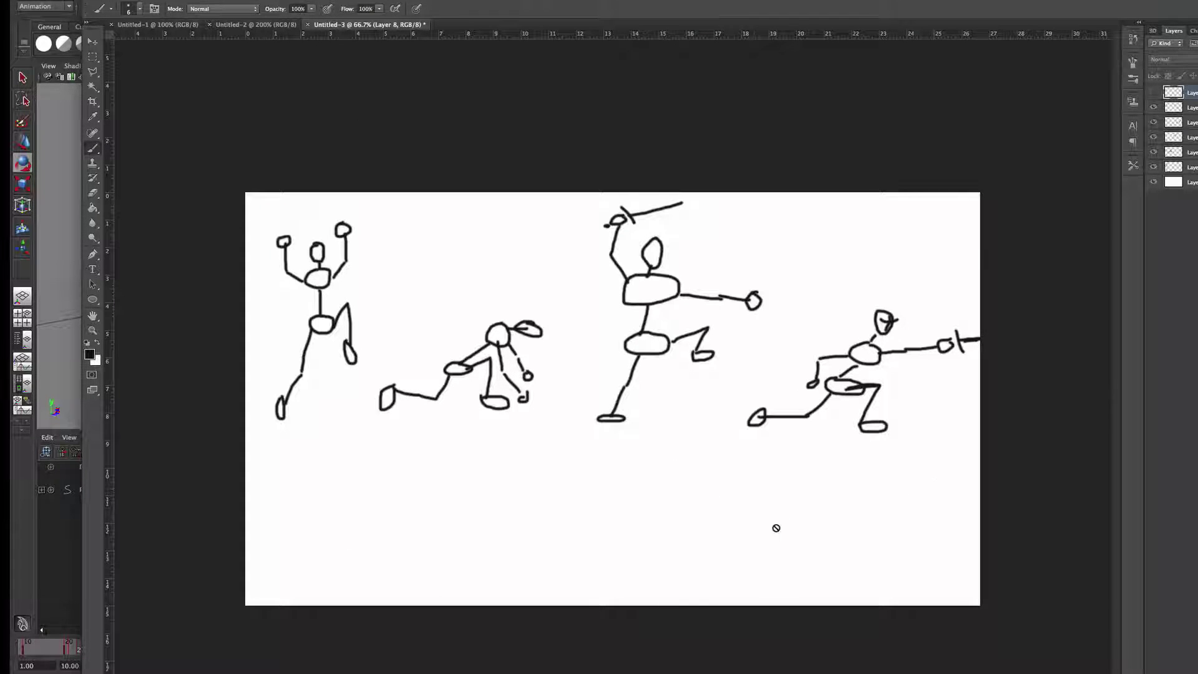
mouse_move(15, 253)
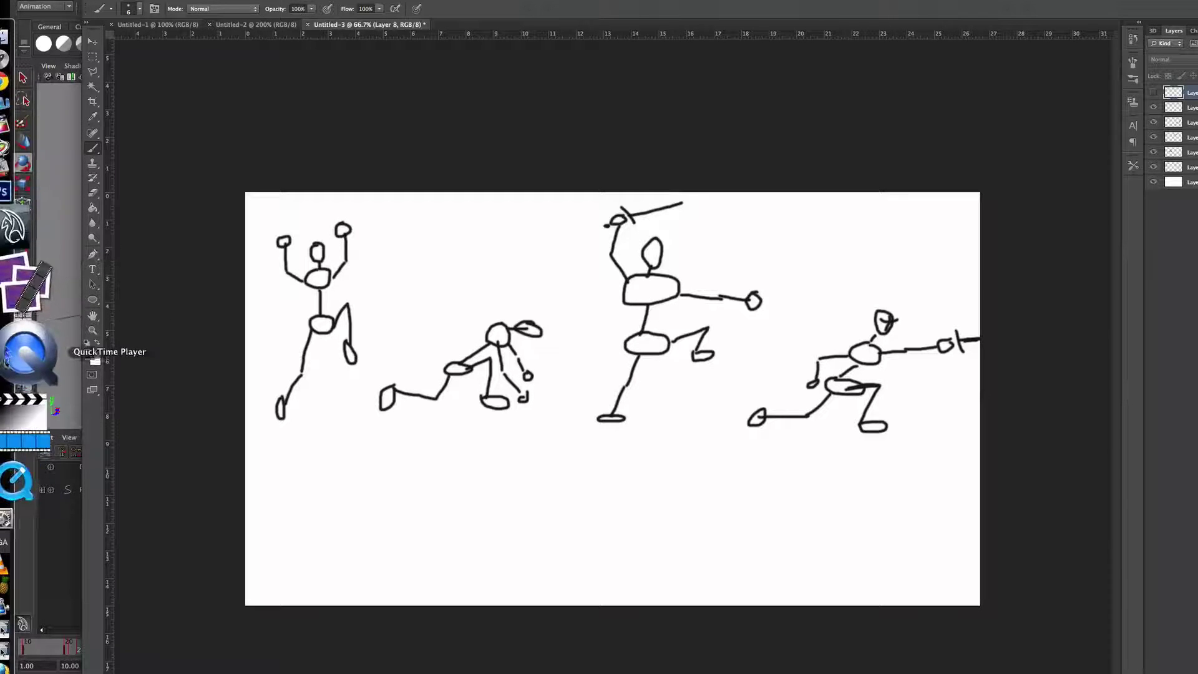
click(28, 357)
click(103, 0)
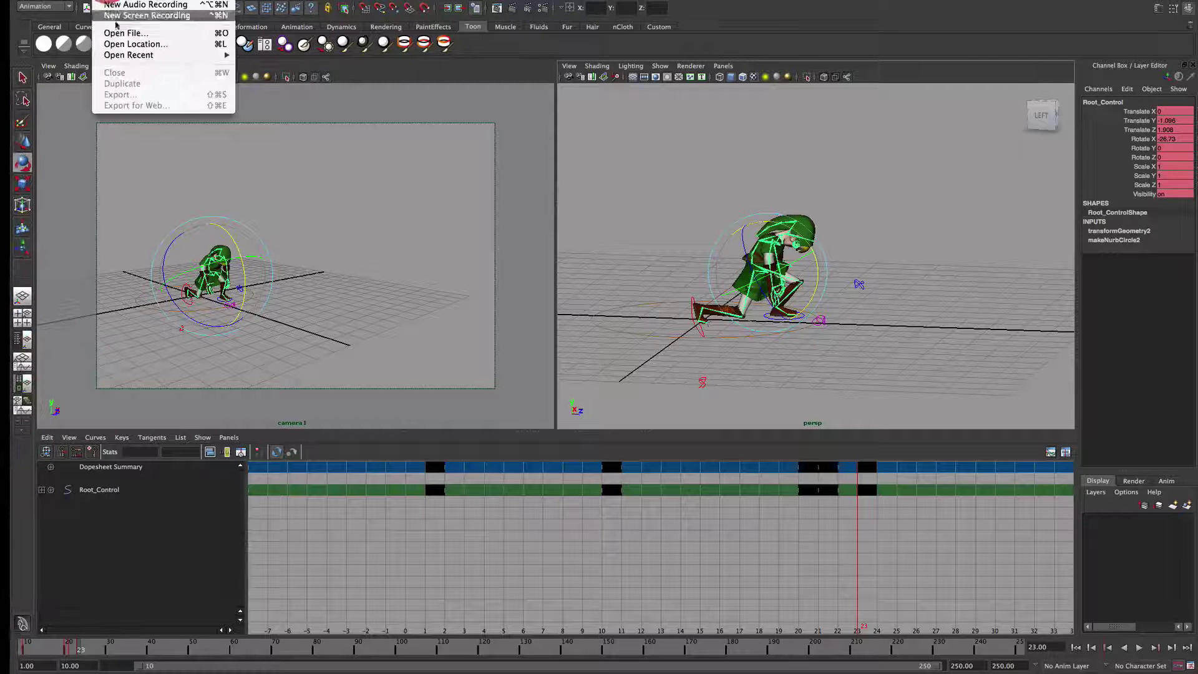
mouse_move(125, 55)
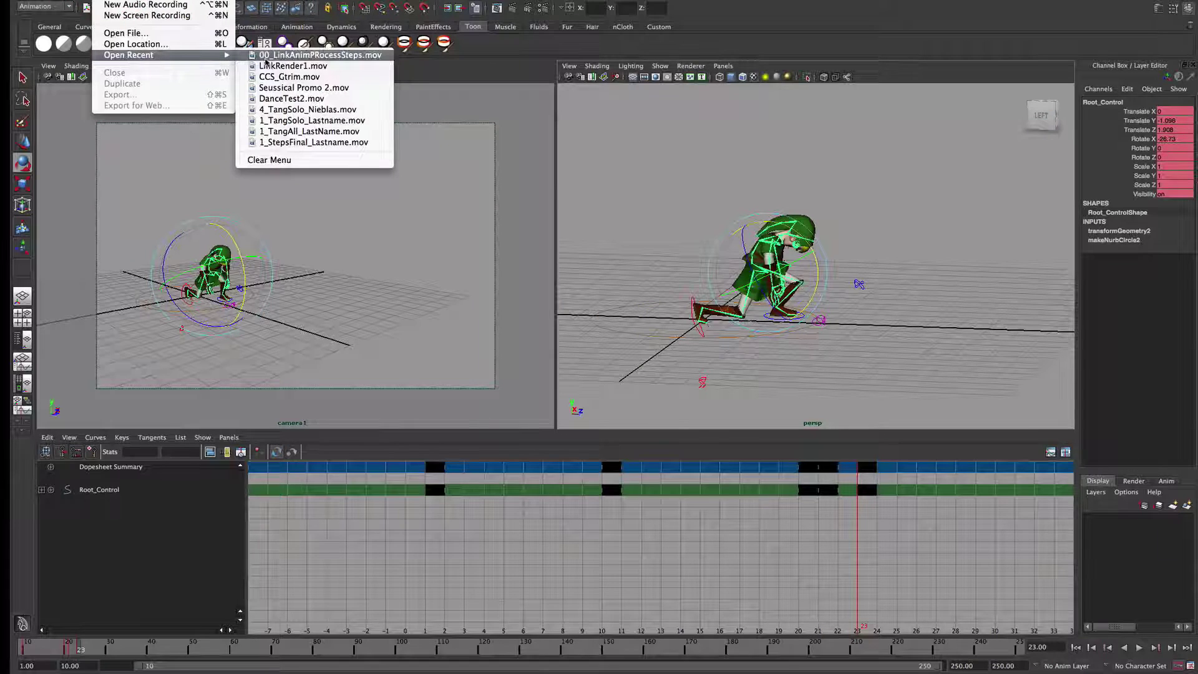
click(267, 57)
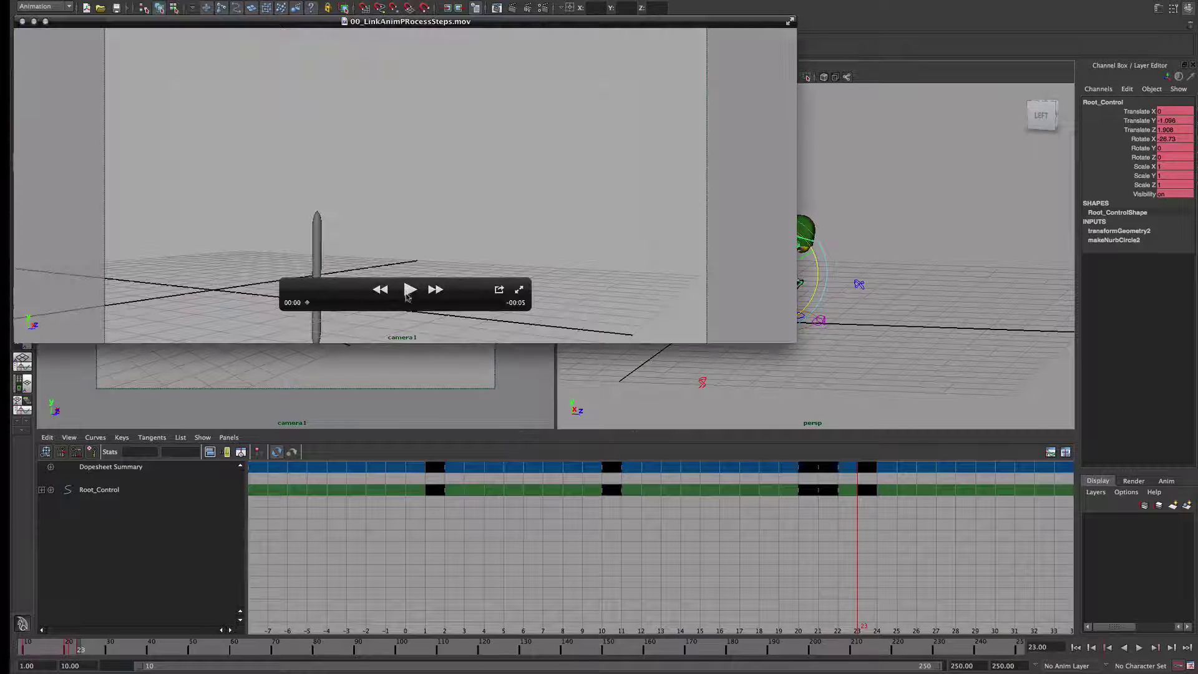
- Play the reference movie, enlarge its window and return to its opening frames to study the jump
drag(488, 298, 755, 363)
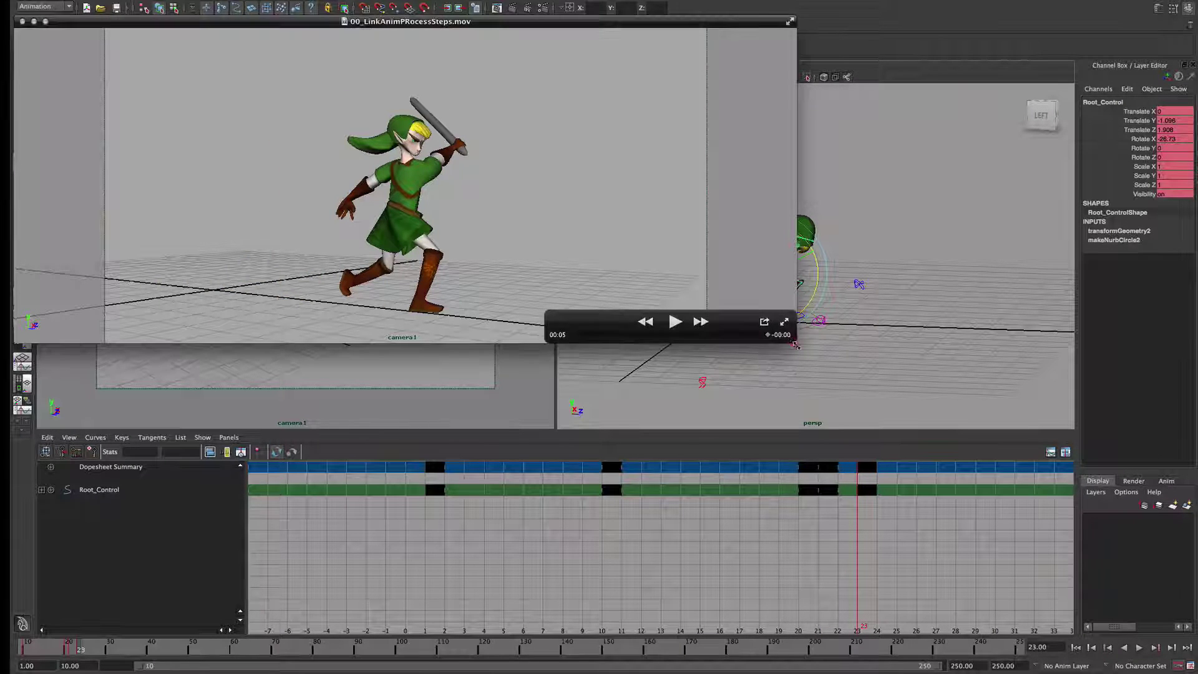
key(super+3)
click(1038, 472)
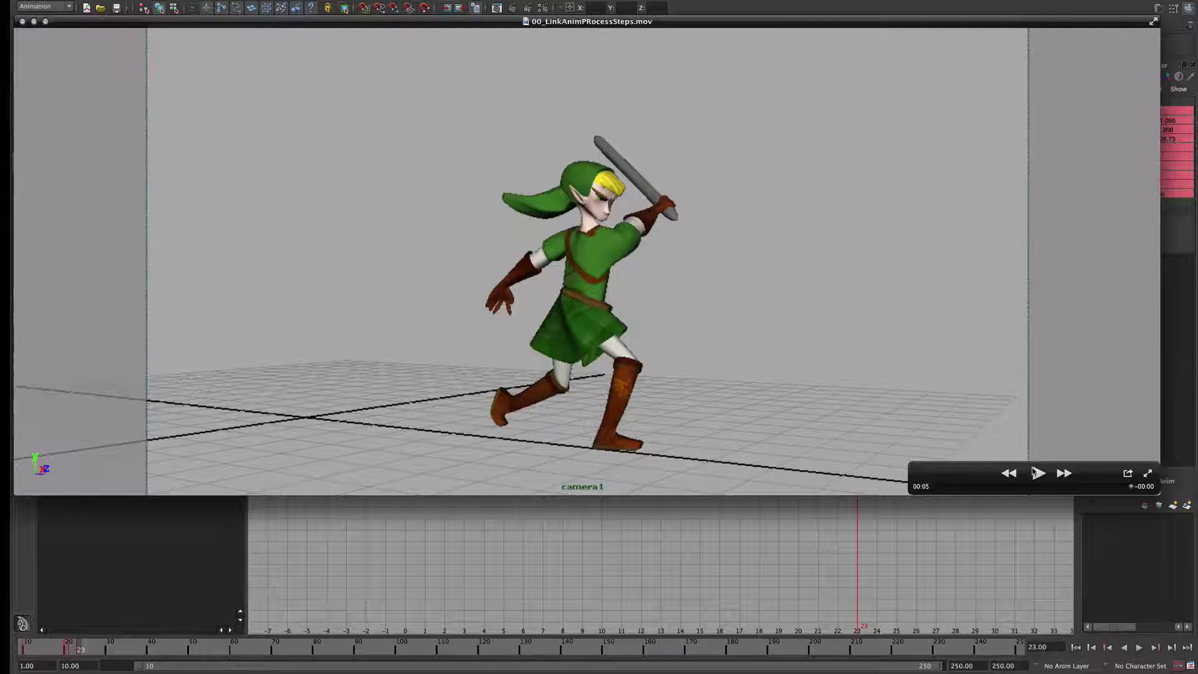
click(946, 488)
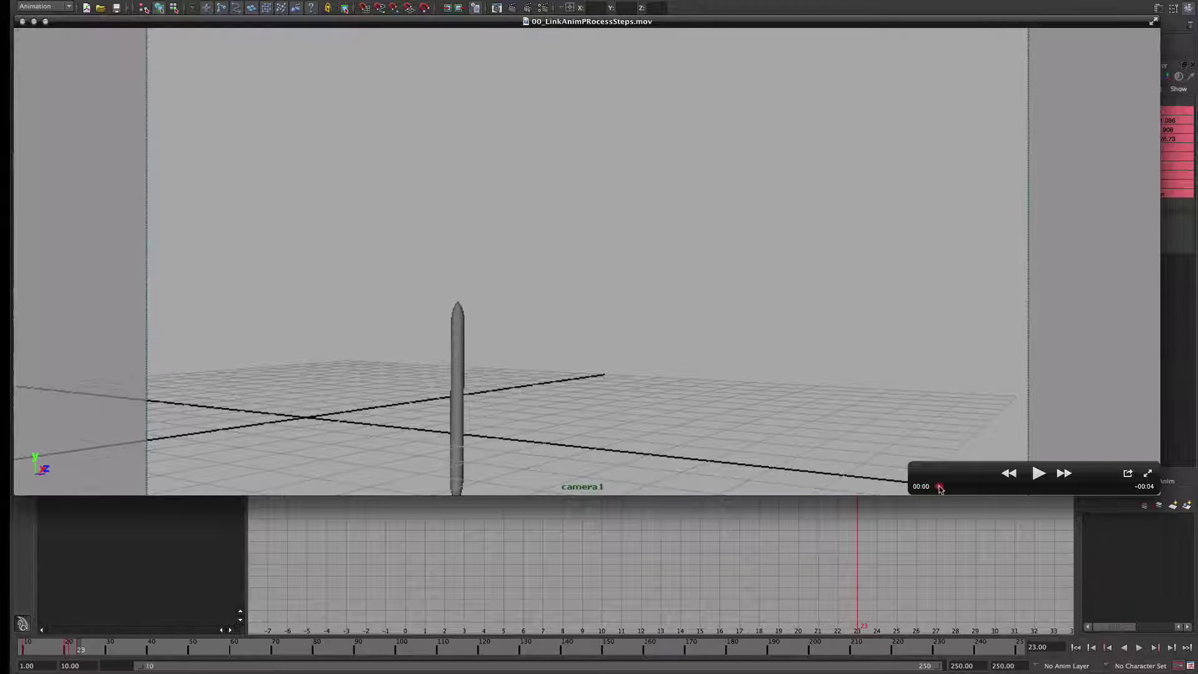
- Scrub the reference movie to its closing frames and compare the sword thrust with the pose sketches in Photoshop
drag(939, 489, 1098, 484)
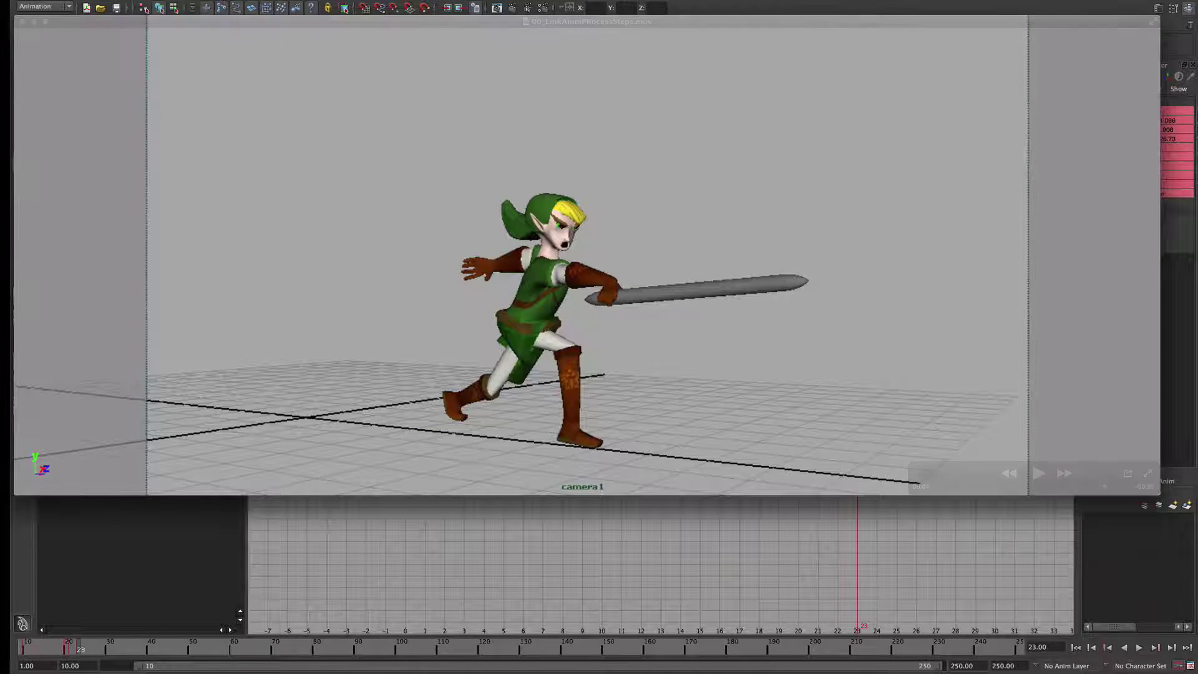
key(super+Tab)
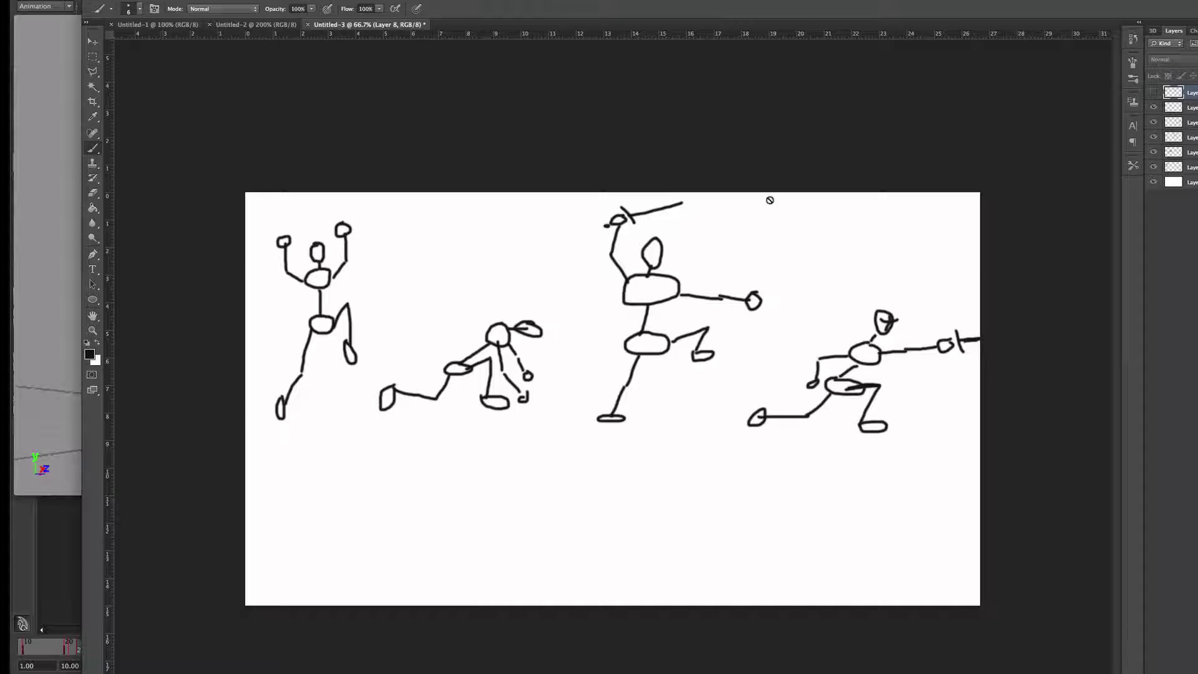
drag(554, 2, 548, 129)
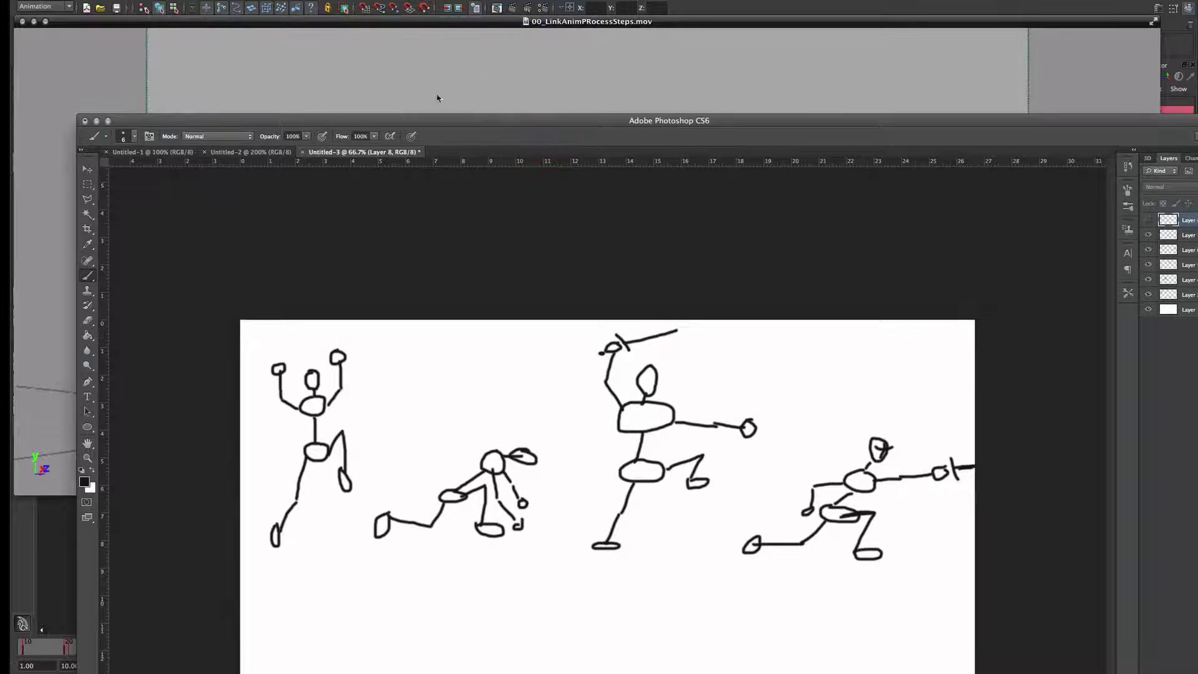
click(228, 57)
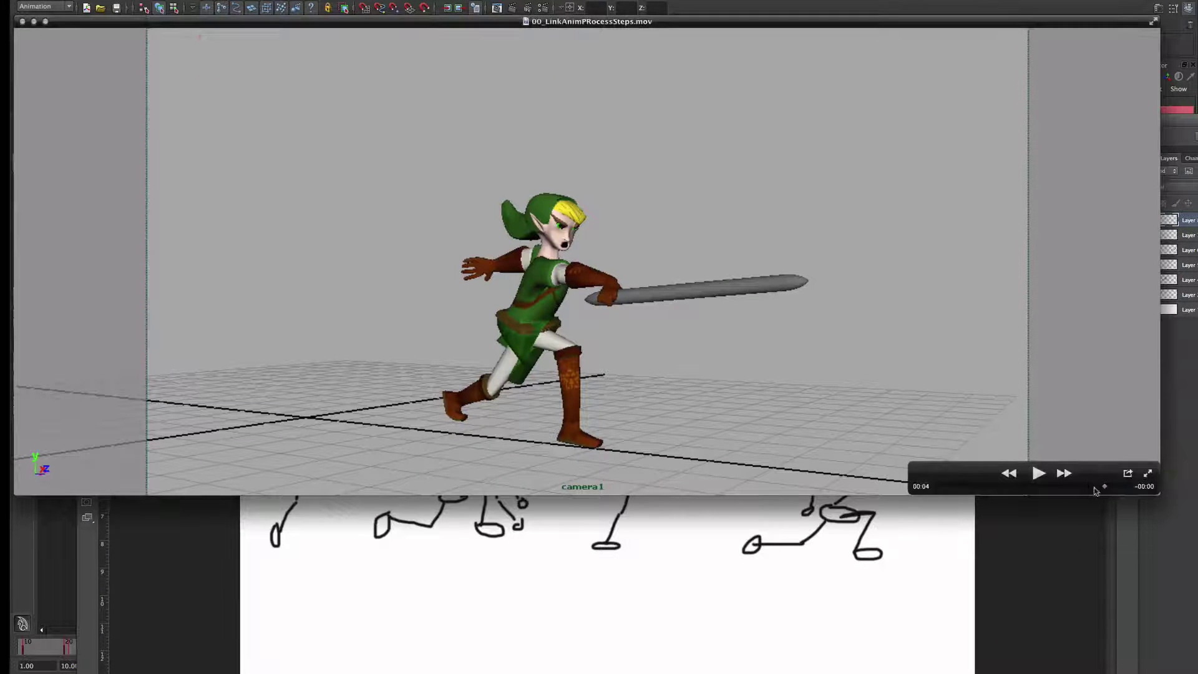
mouse_move(1104, 490)
mouse_down()
mouse_move(1115, 489)
mouse_move(1032, 479)
mouse_move(1088, 477)
mouse_up()
- Move the Photoshop window back into place and return to the Maya scene at frame 23
click(615, 630)
drag(448, 121, 455, 8)
click(59, 593)
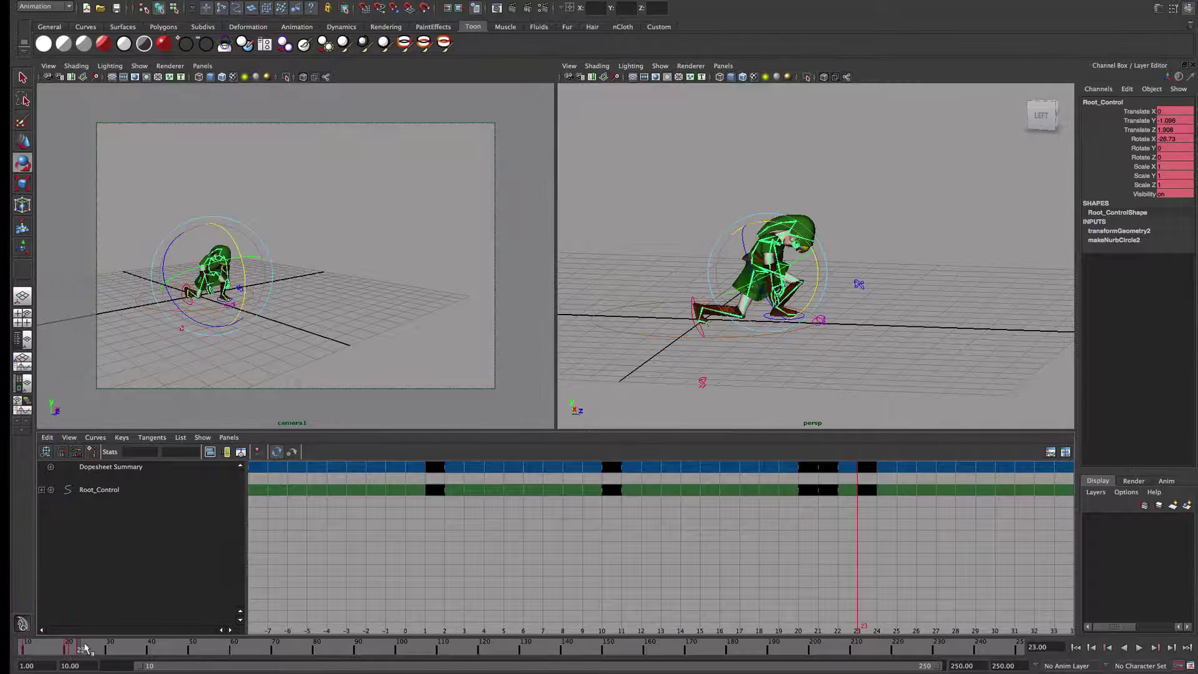
mouse_move(85, 648)
mouse_down()
mouse_move(103, 648)
mouse_move(80, 649)
mouse_up()
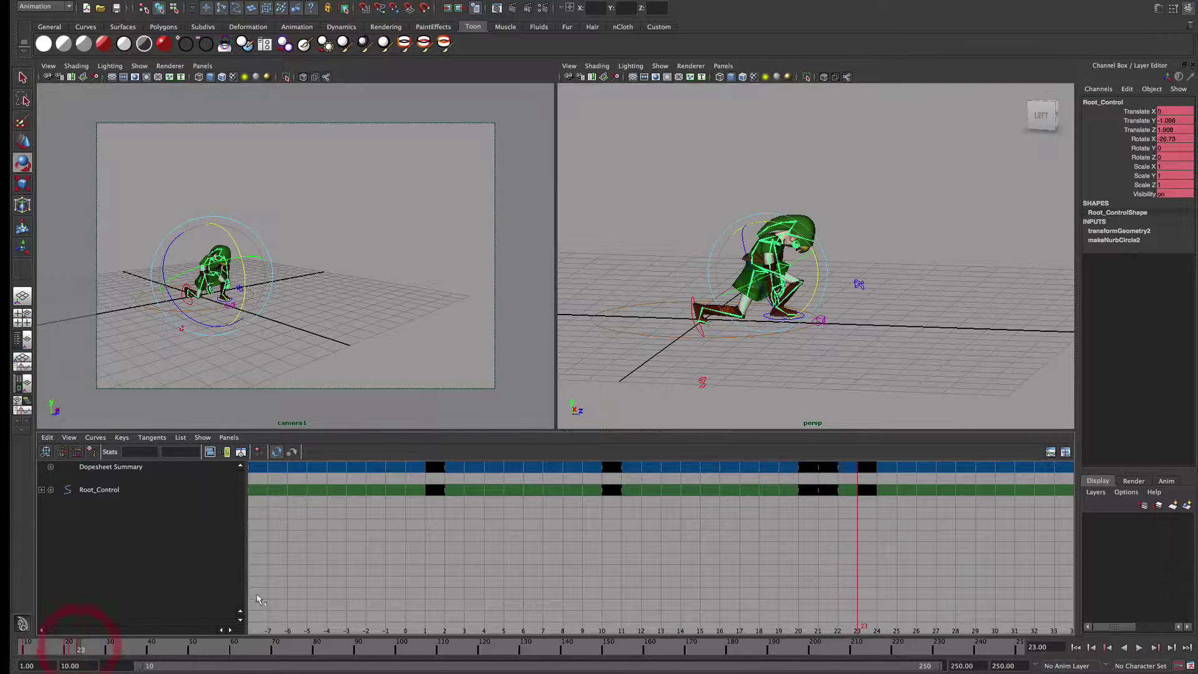